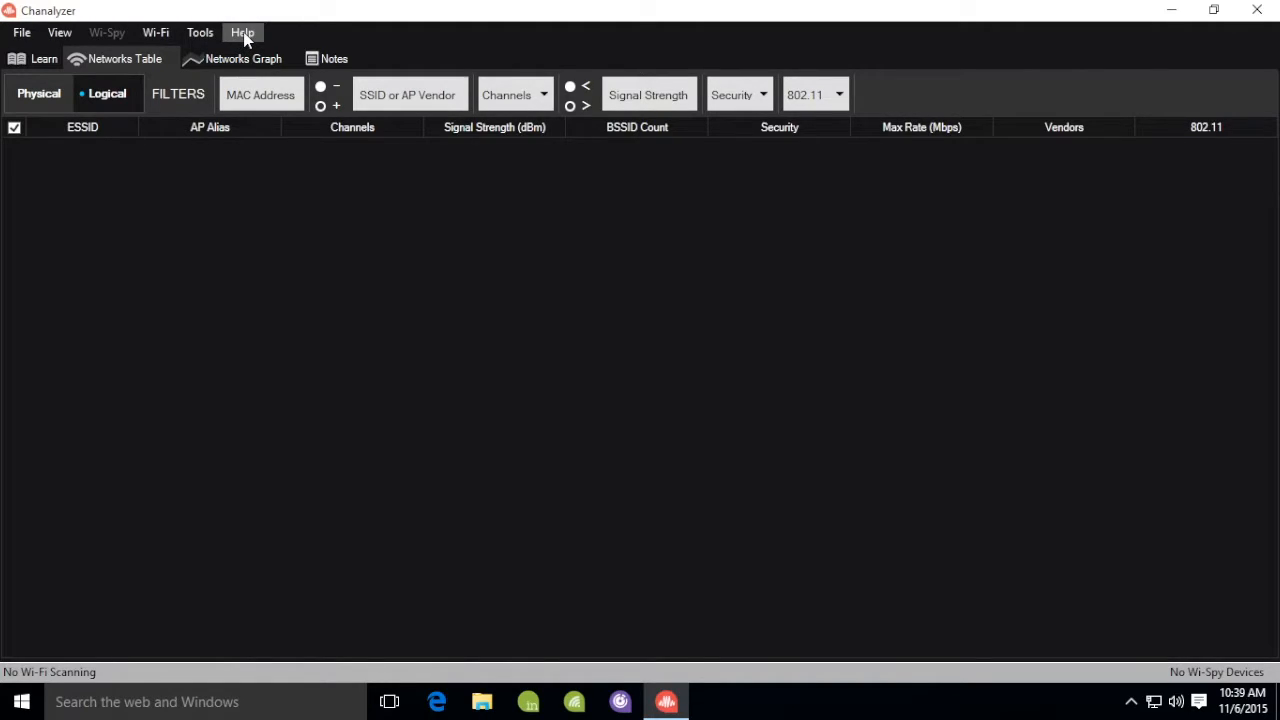
Step: Open the registration form, paste the new license key into the License Key field, and register it
left_click(245, 36)
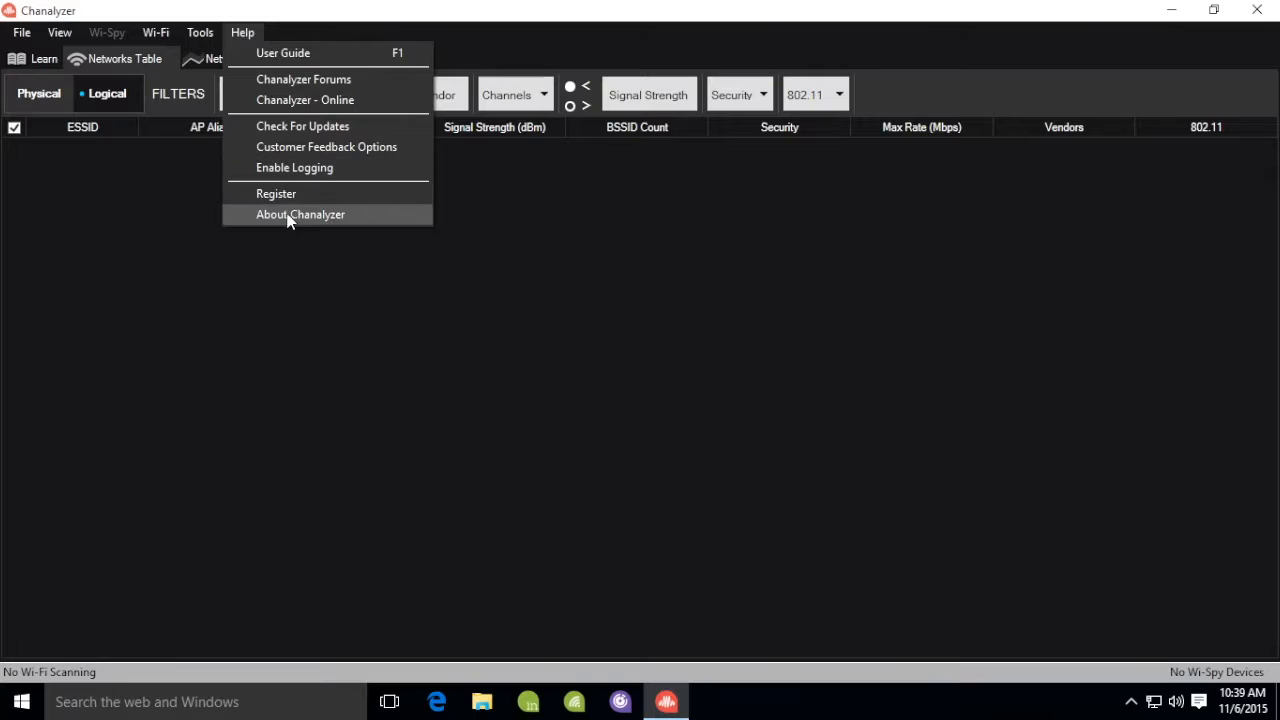
left_click(289, 194)
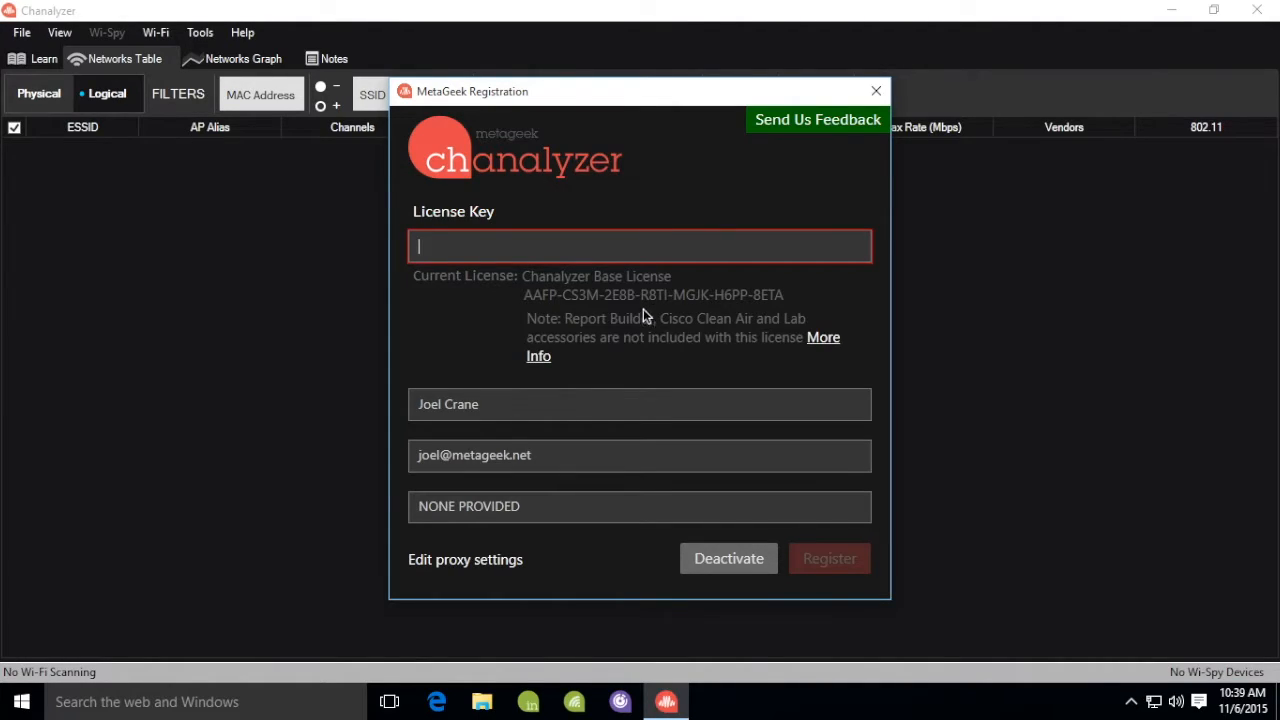
right_click(655, 249)
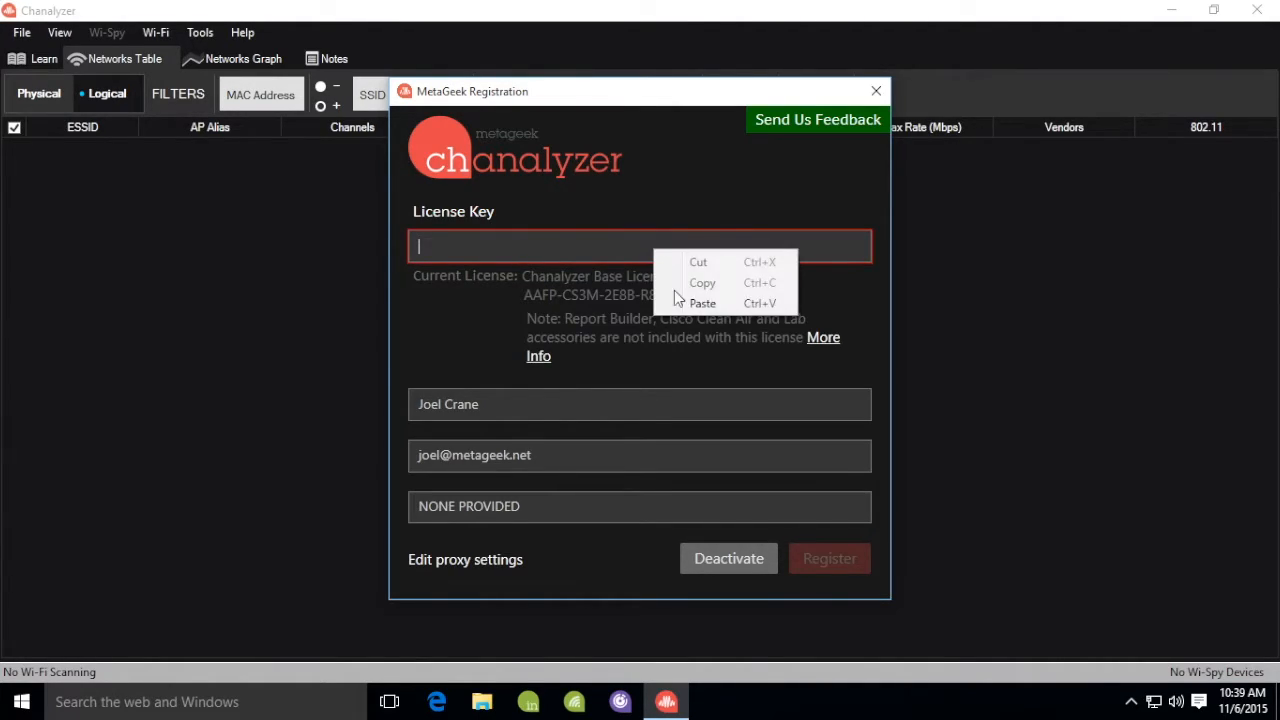
left_click(700, 303)
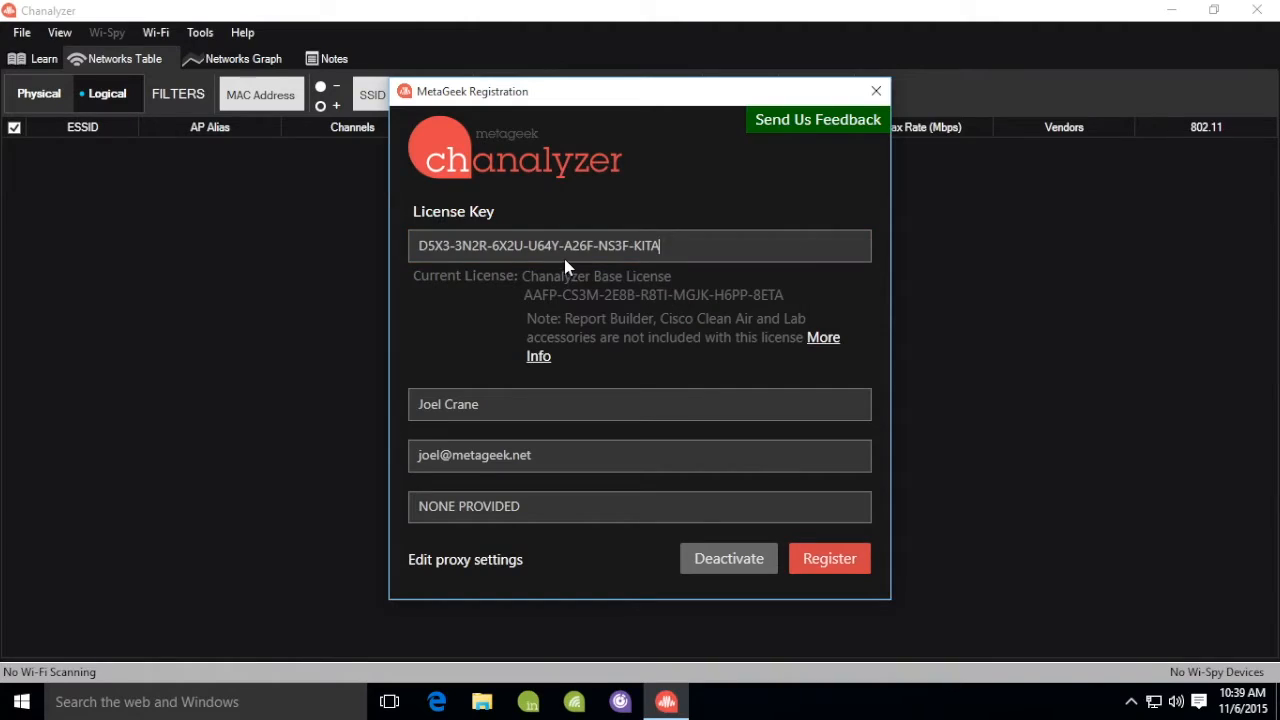
left_click(821, 555)
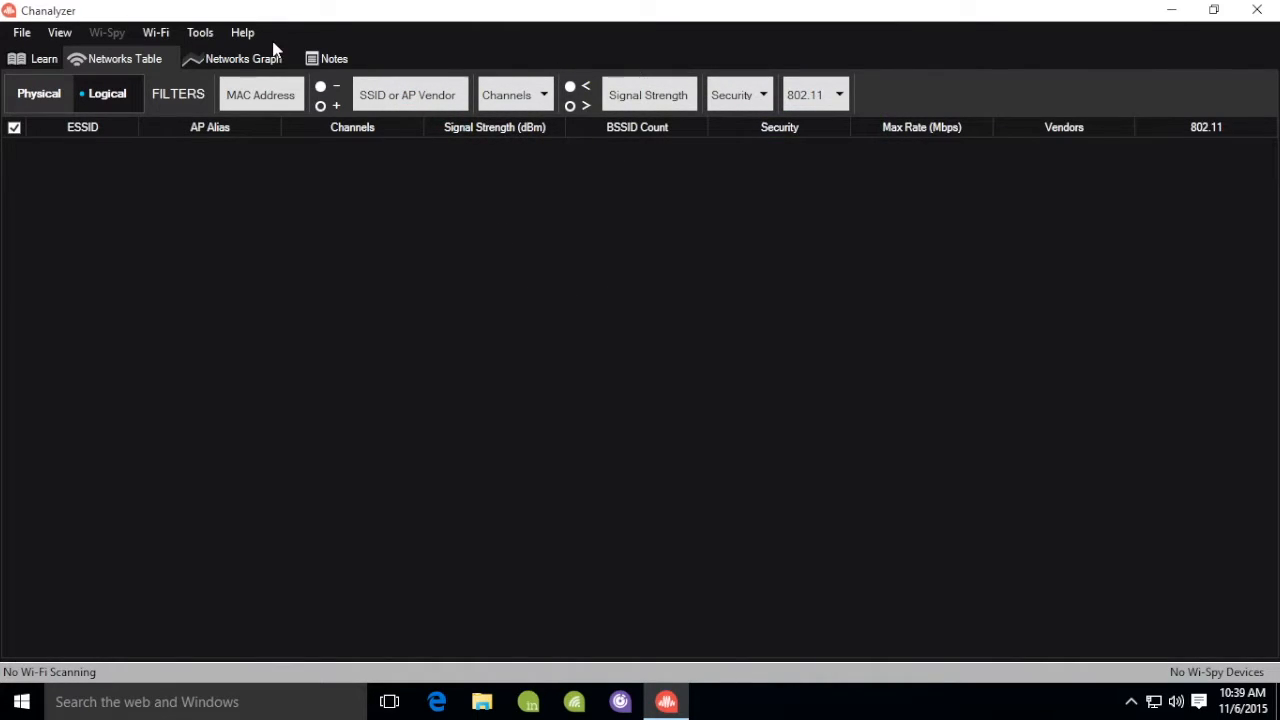
Step: Check which license is currently active in the registration details and close them
left_click(246, 32)
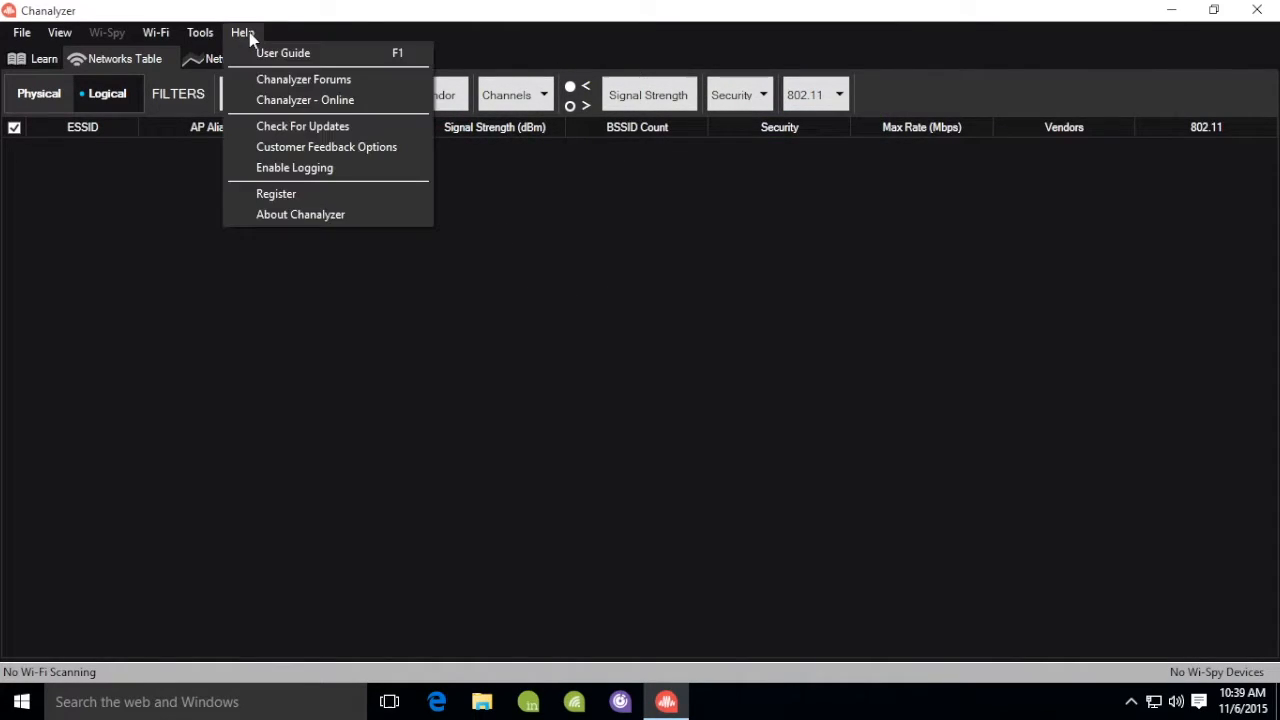
left_click(294, 194)
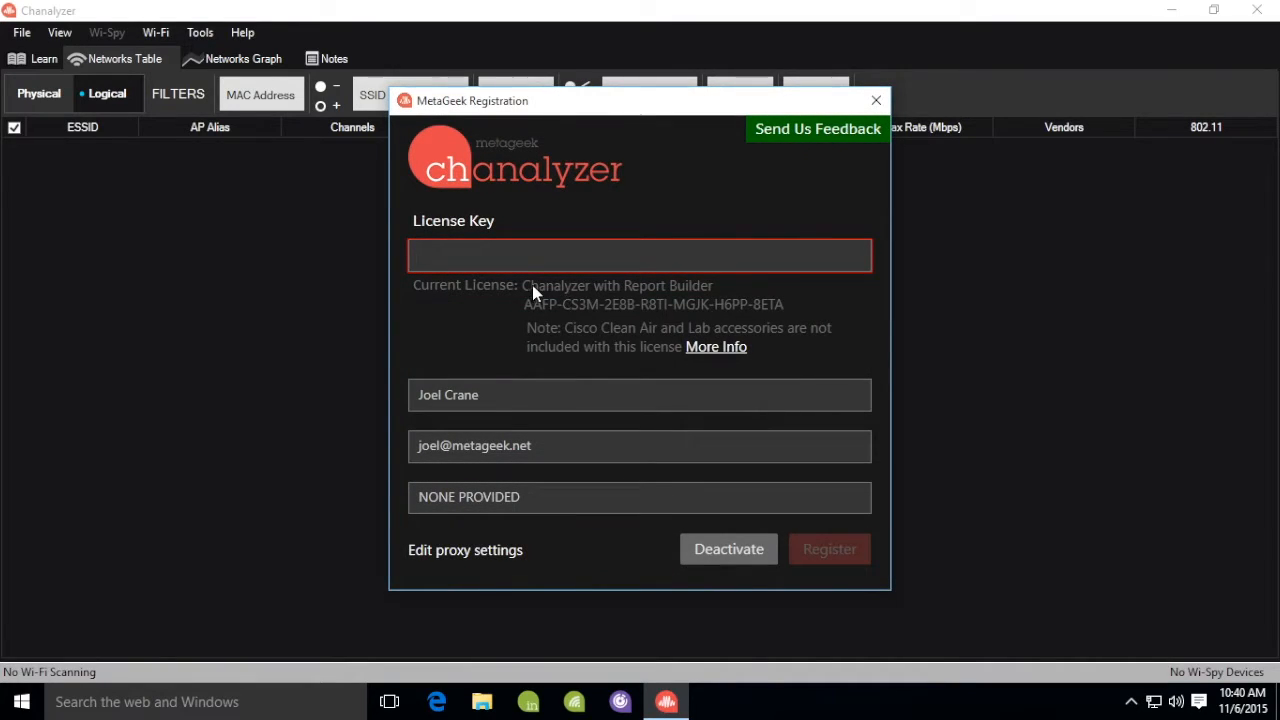
left_click(878, 101)
Step: Exit Chanalyzer and launch it again
left_click(24, 33)
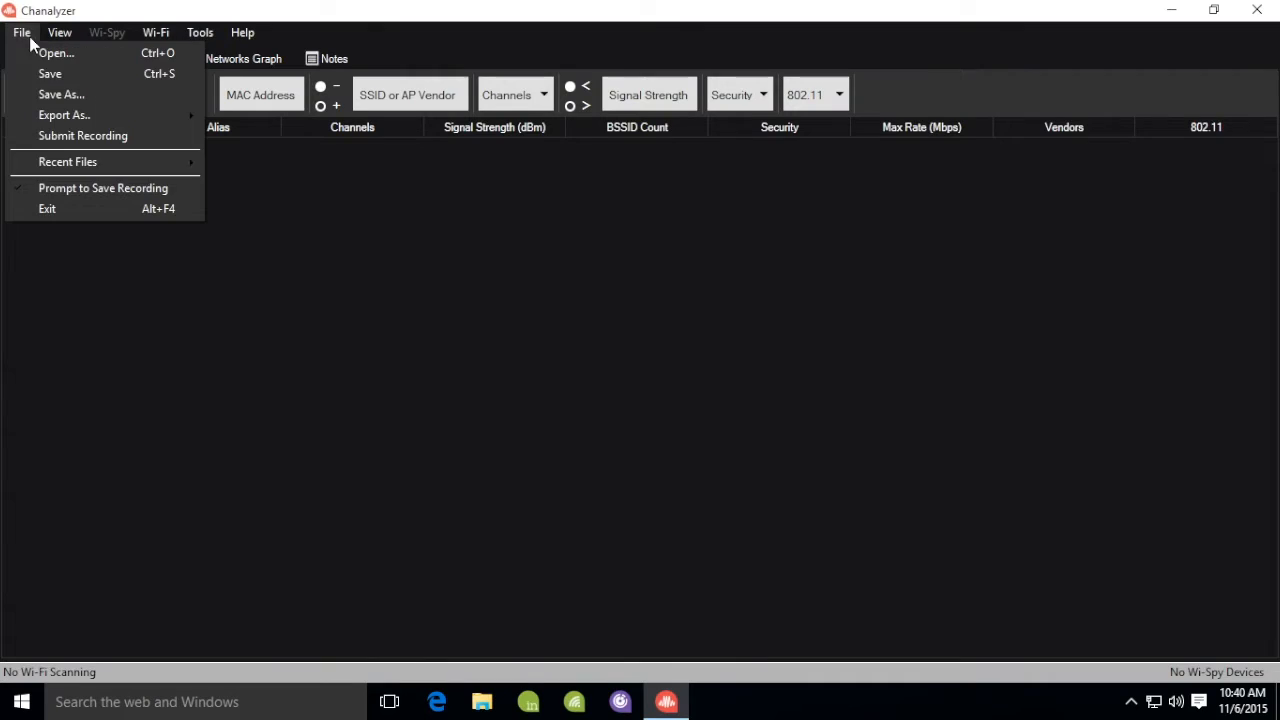
left_click(40, 211)
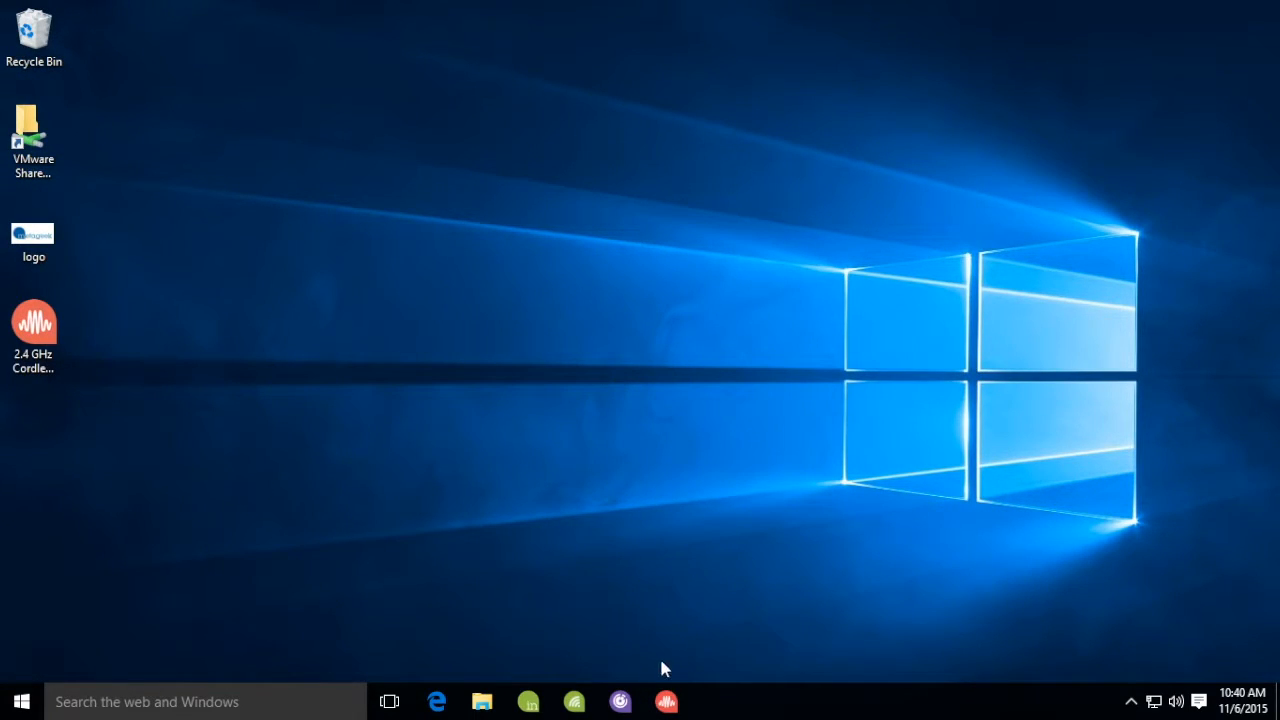
left_click(667, 711)
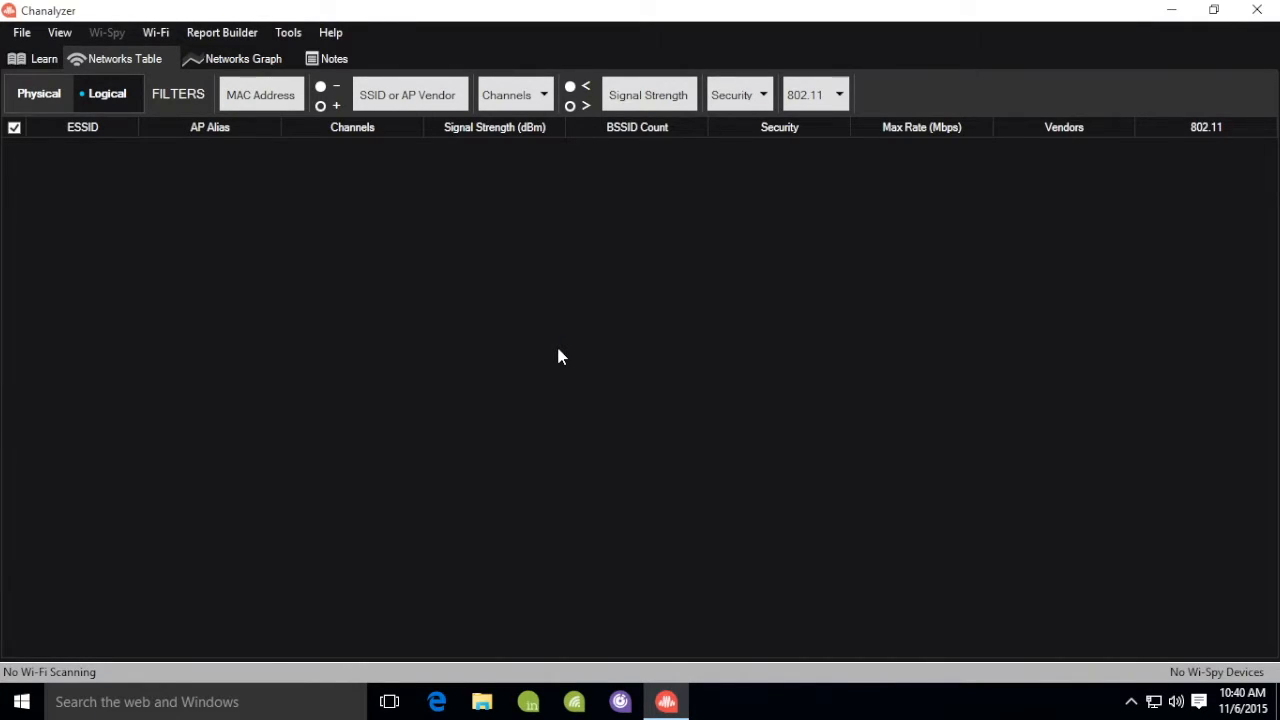
Step: Open the recording 2.4 GHz Cordless Phone Wi-Spy from the Desktop and show its time segment around 3:07:30 PM
left_click(21, 32)
left_click(35, 48)
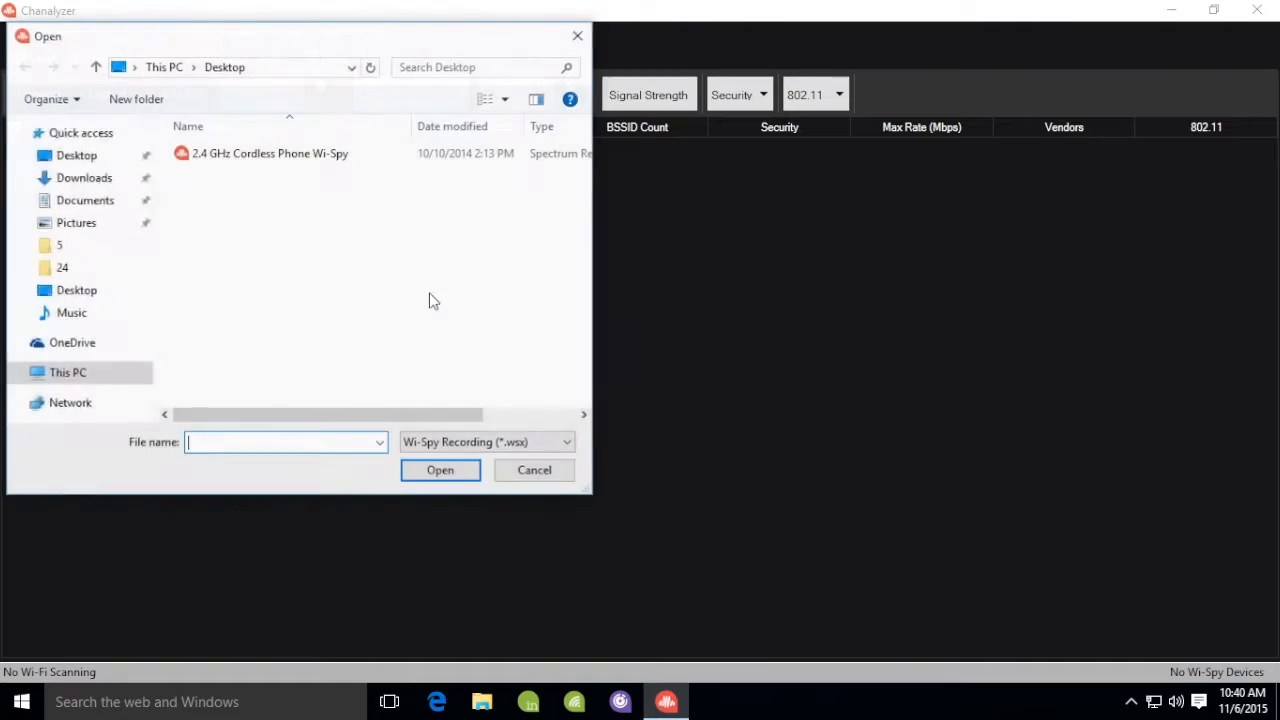
left_click(285, 155)
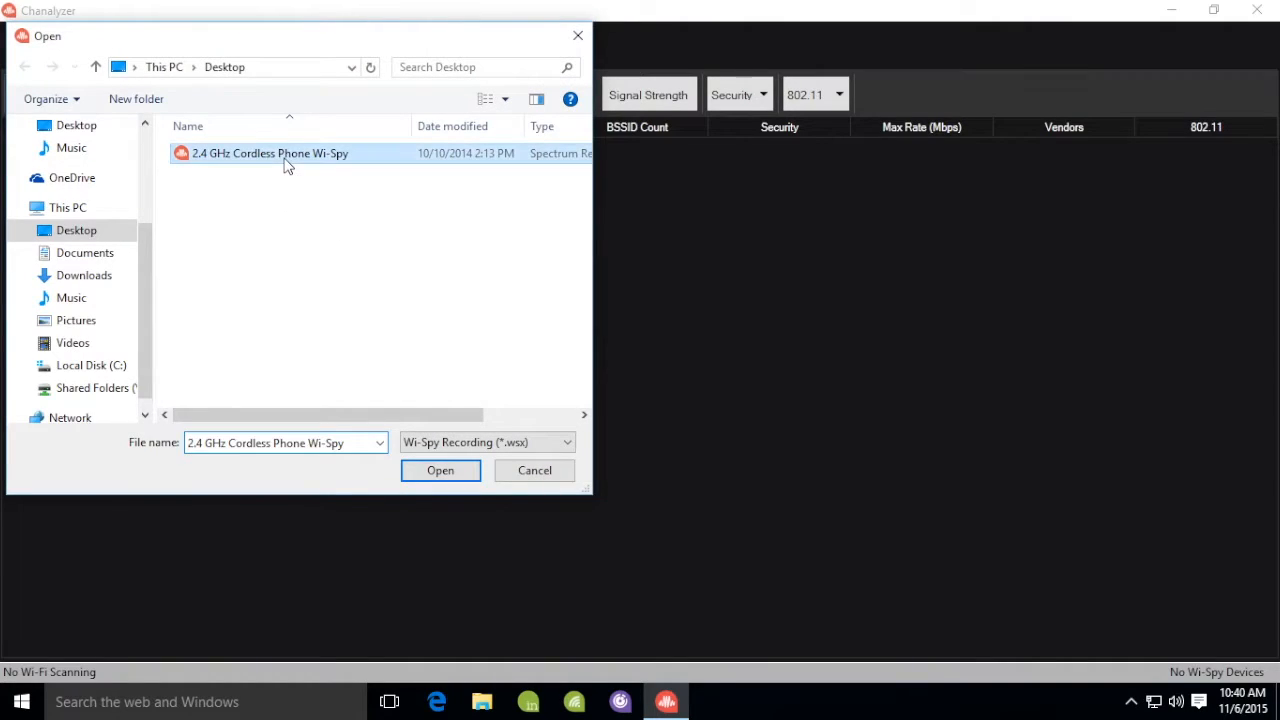
left_click(441, 471)
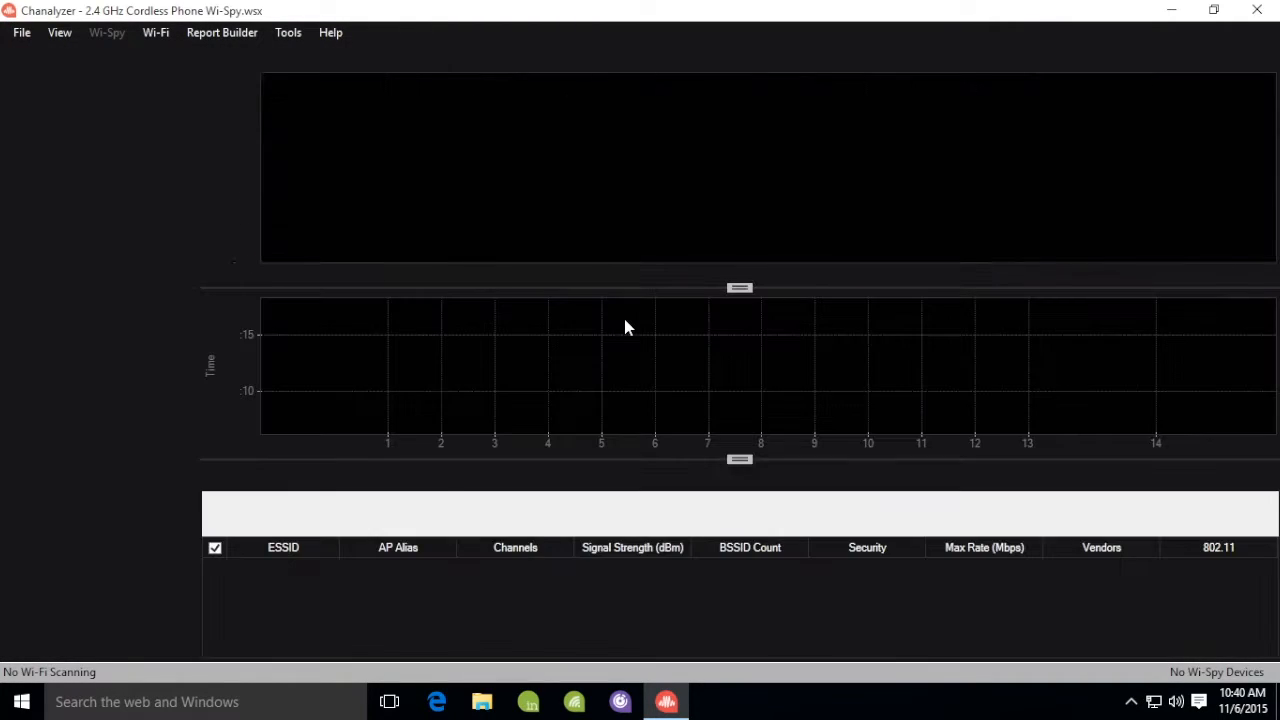
left_click(123, 547)
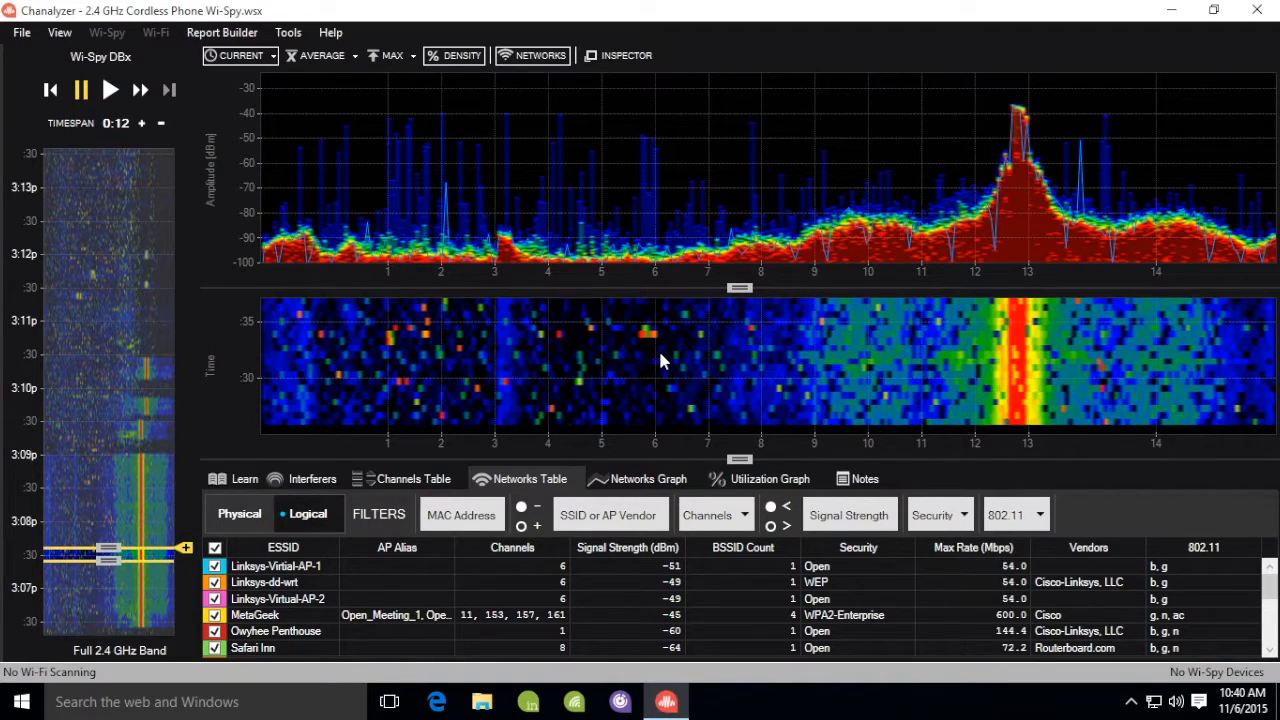
Step: Create a new report and dock the Report Builder window along the right edge of the desktop
left_click(240, 36)
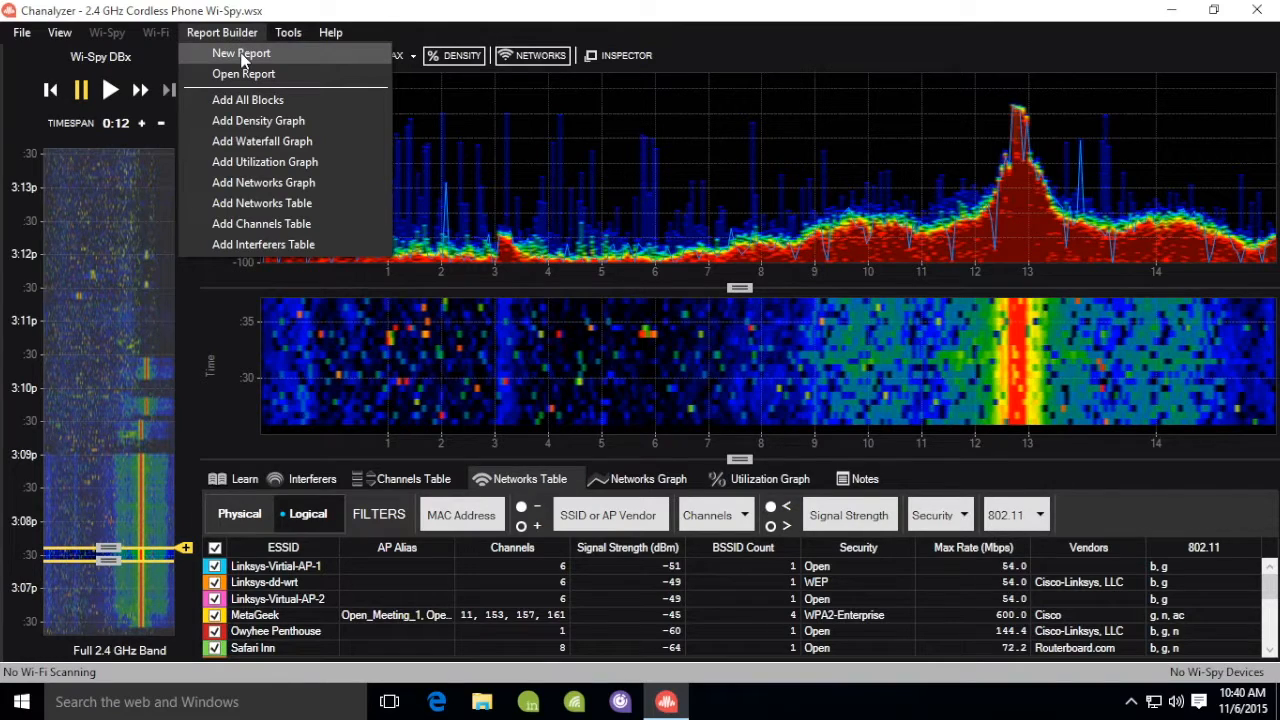
left_click(241, 55)
left_click_drag(746, 20, 747, 93)
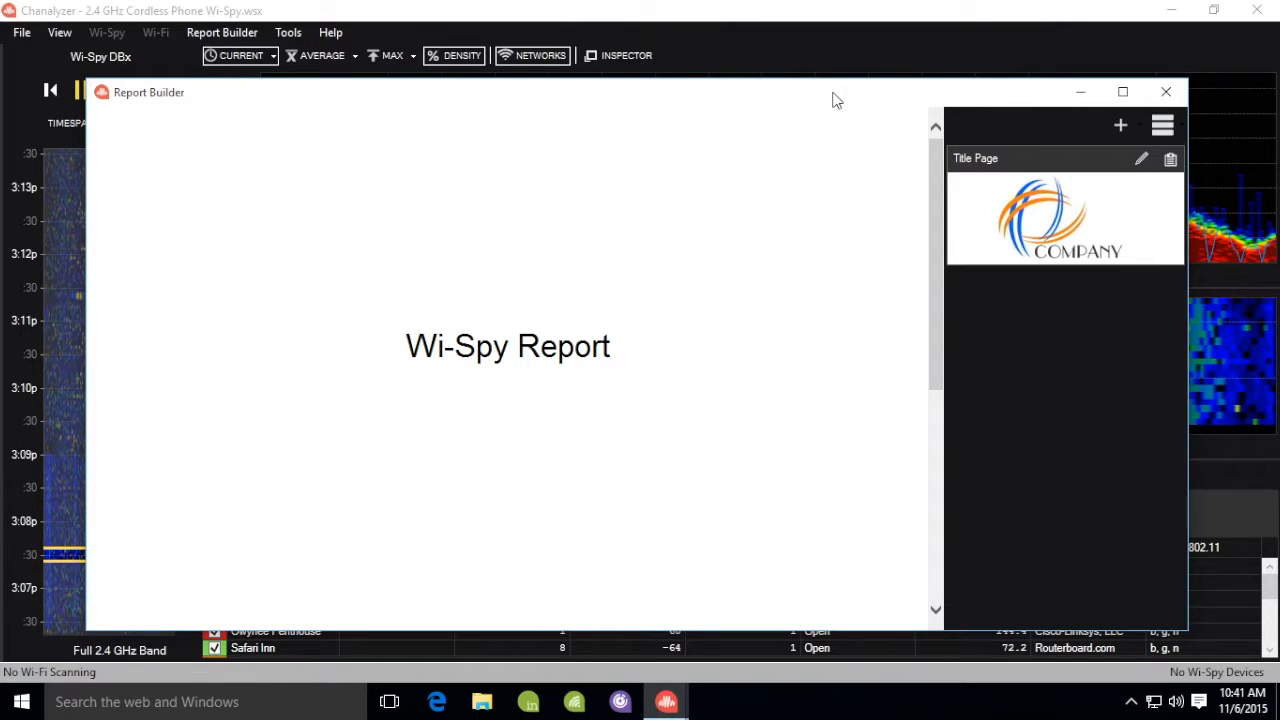
left_click_drag(836, 100, 883, 106)
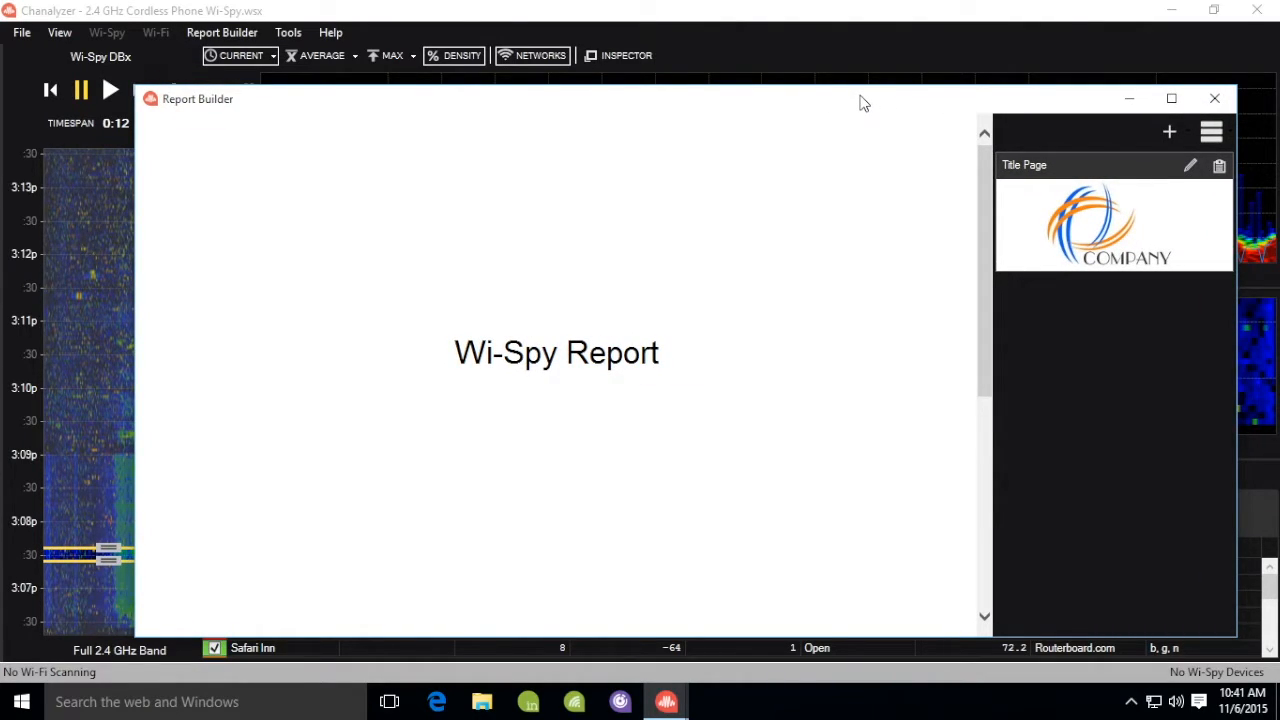
left_click_drag(863, 103, 1276, 193)
Step: Dock the recording's window along the left edge of the desktop and widen it to overlap the report window
left_click(480, 300)
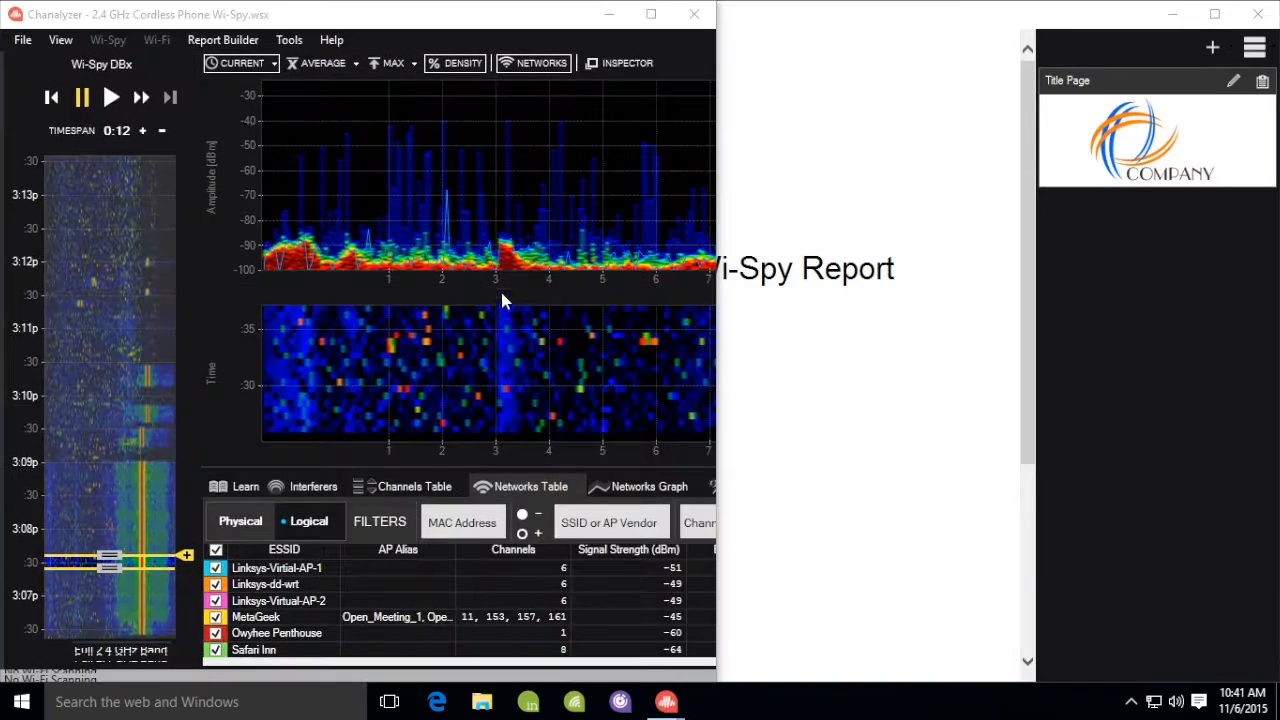
left_click_drag(565, 30, 9, 163)
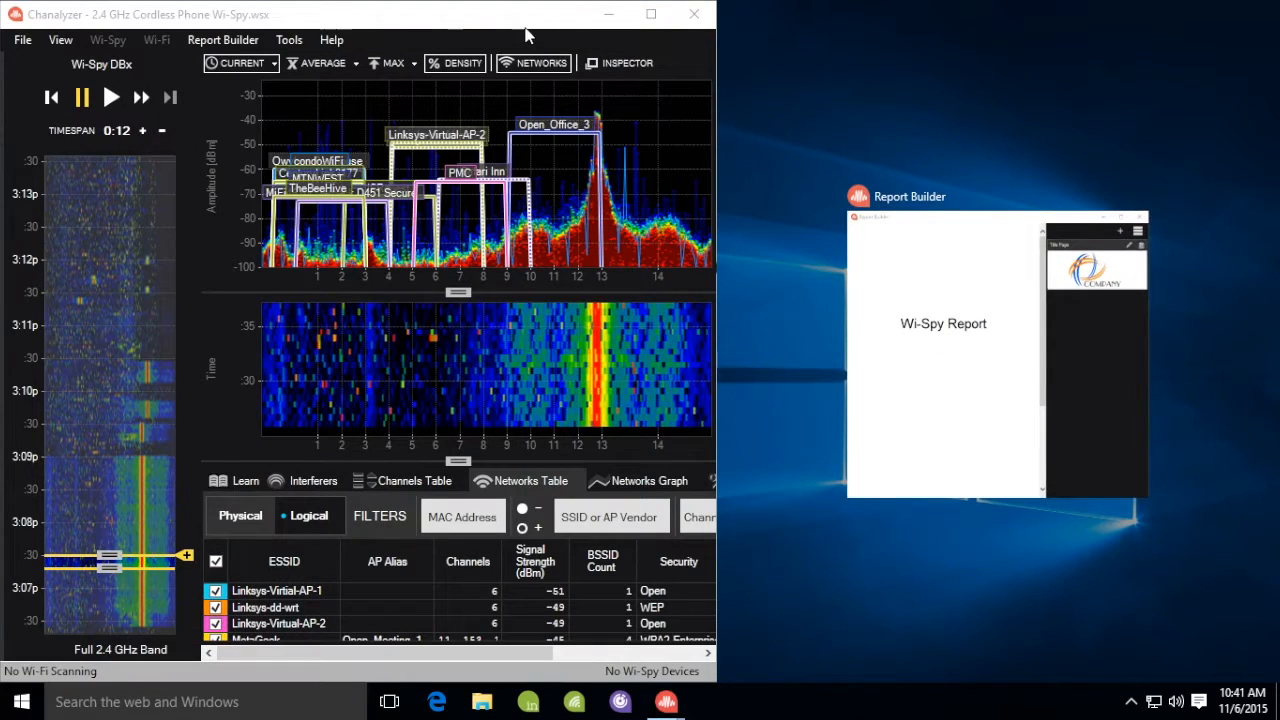
left_click(525, 28)
left_click_drag(720, 231, 987, 219)
left_click(472, 45)
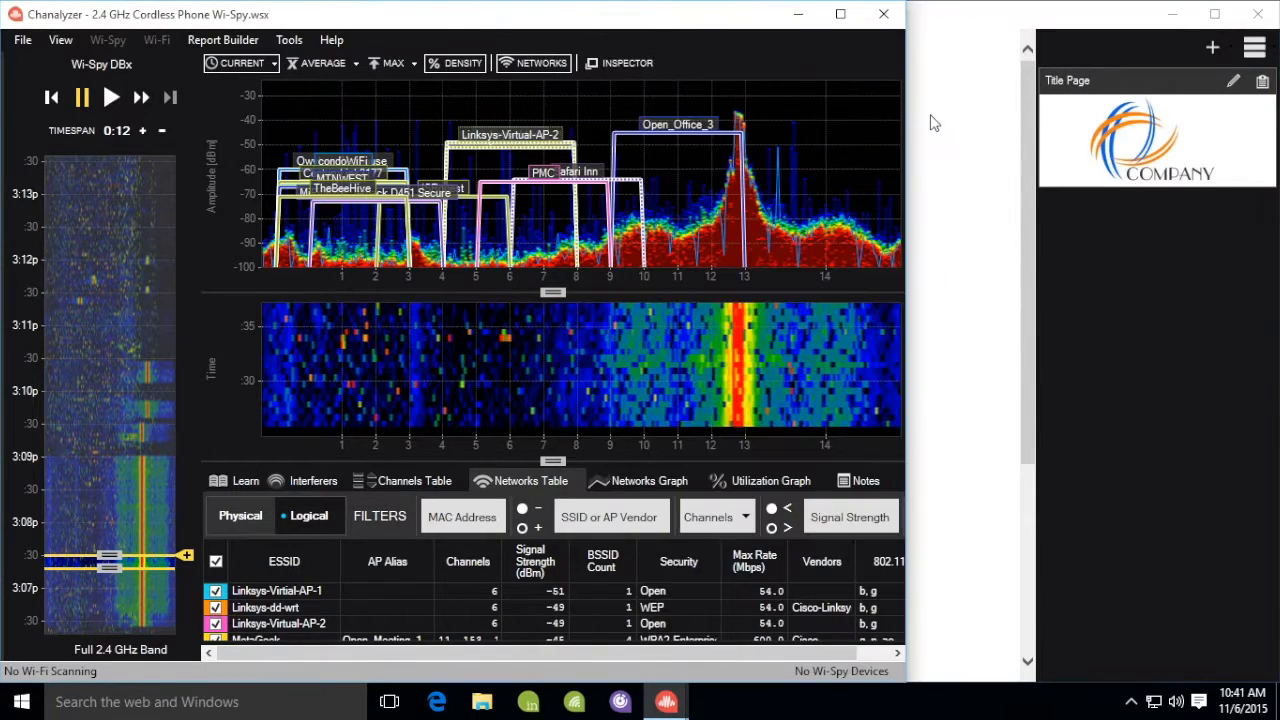
Step: Switch back and forth between the overlapping report and recording windows, ending with the recording in front
left_click(930, 214)
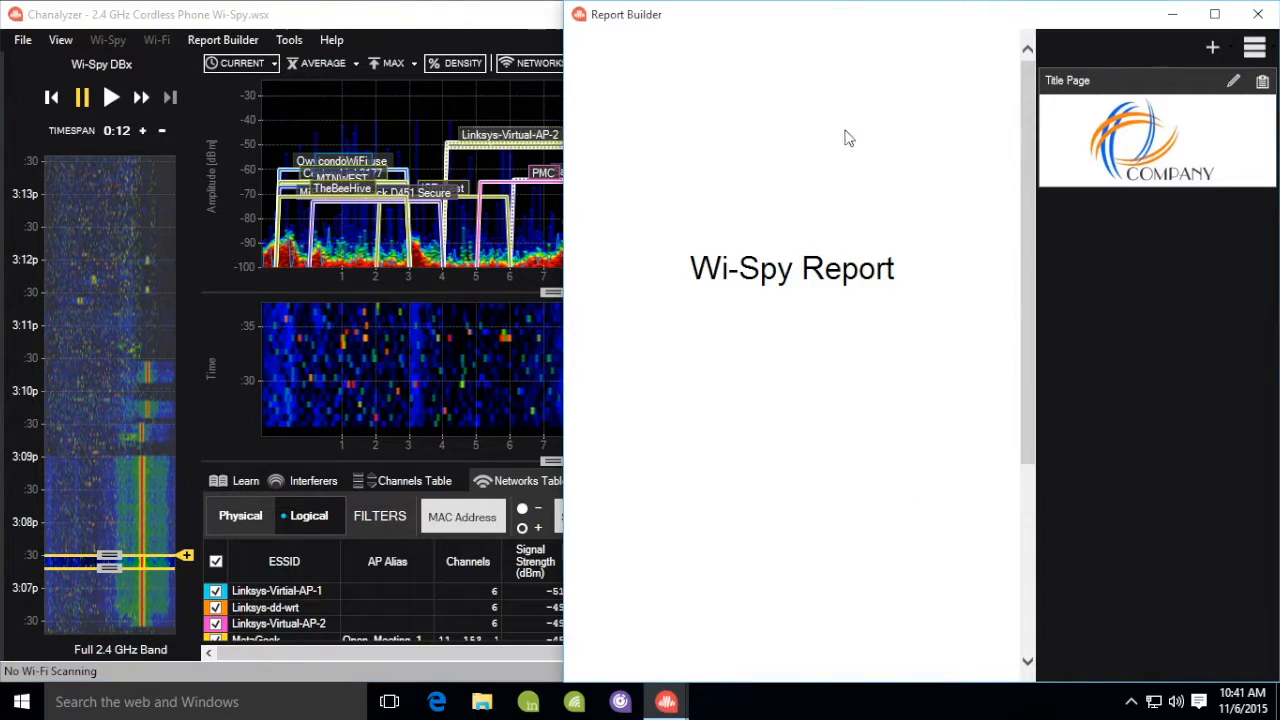
left_click(540, 30)
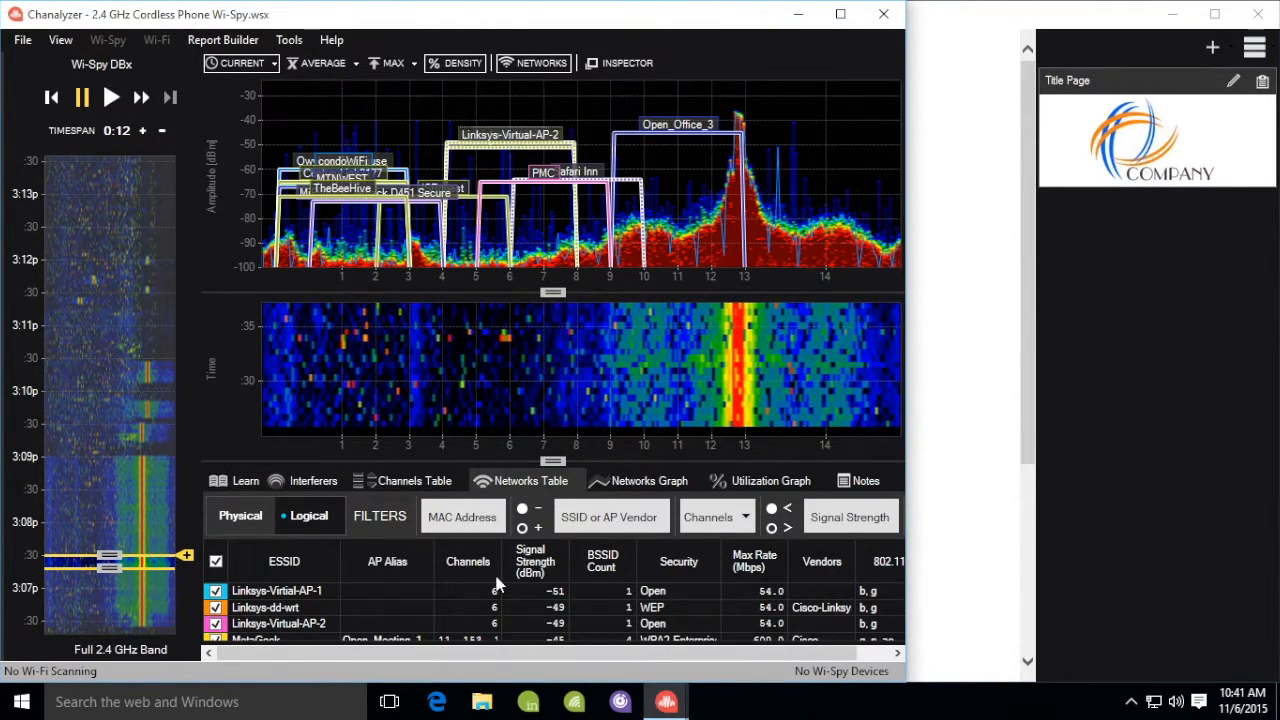
left_click(958, 352)
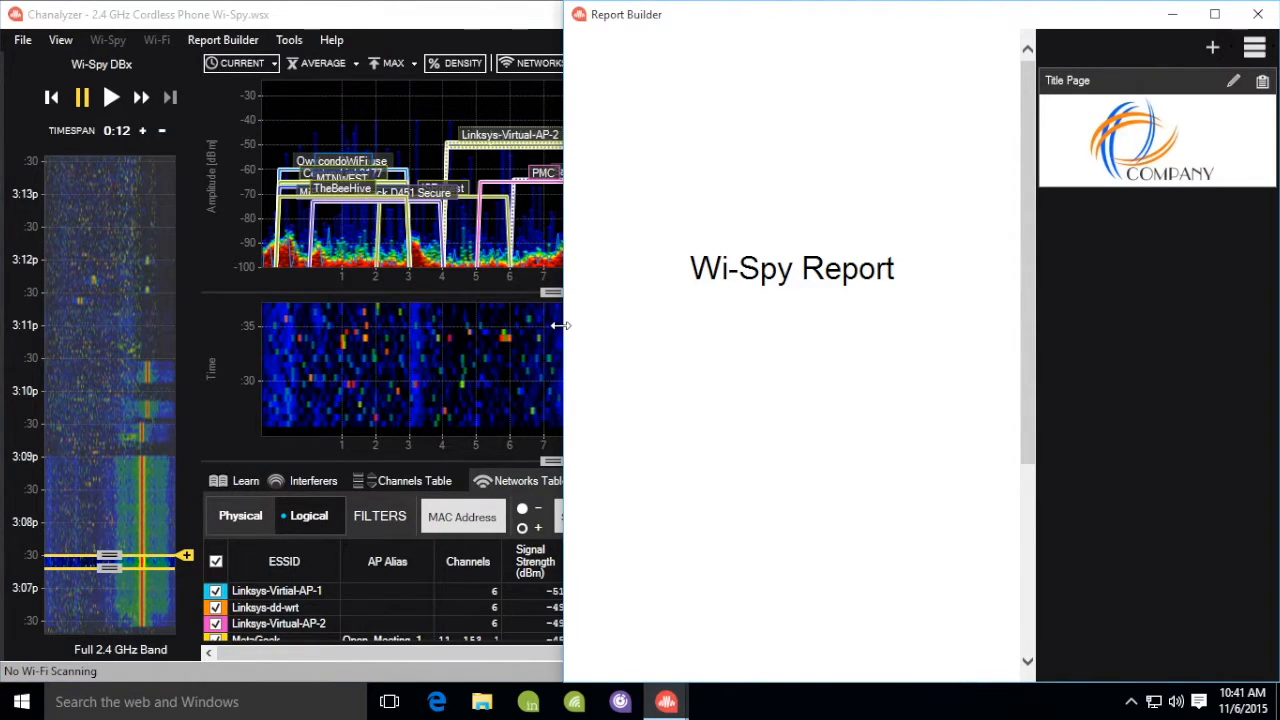
left_click_drag(564, 332, 366, 323)
left_click(320, 184)
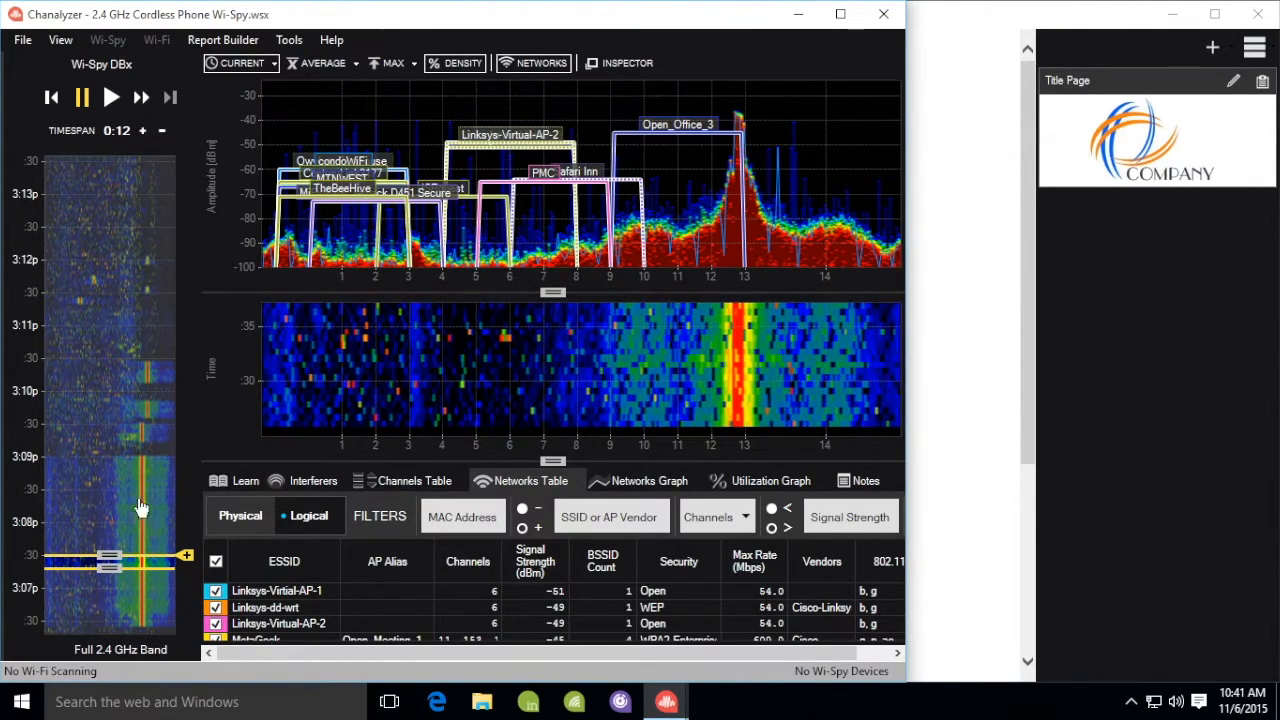
Step: Compare quiet and busy time segments of the recording, from about 3:12 to 3:08 PM, with the network outlines hidden
left_click(146, 249)
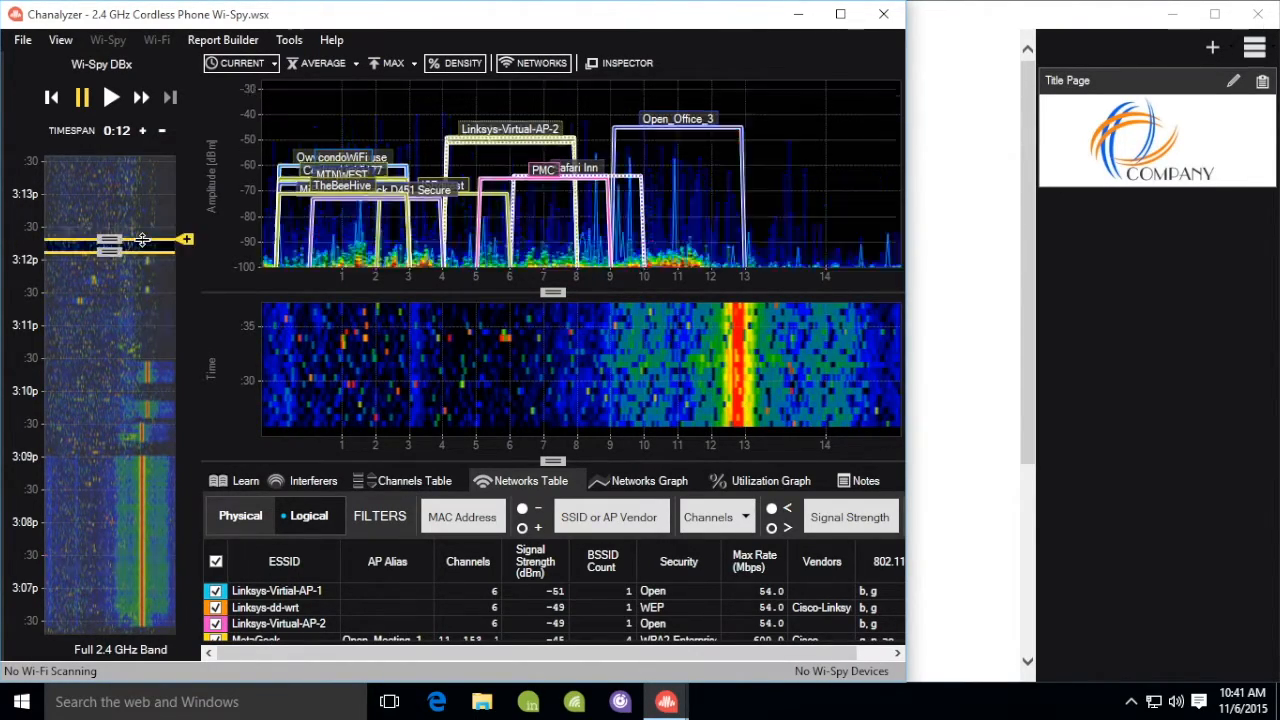
left_click(137, 512)
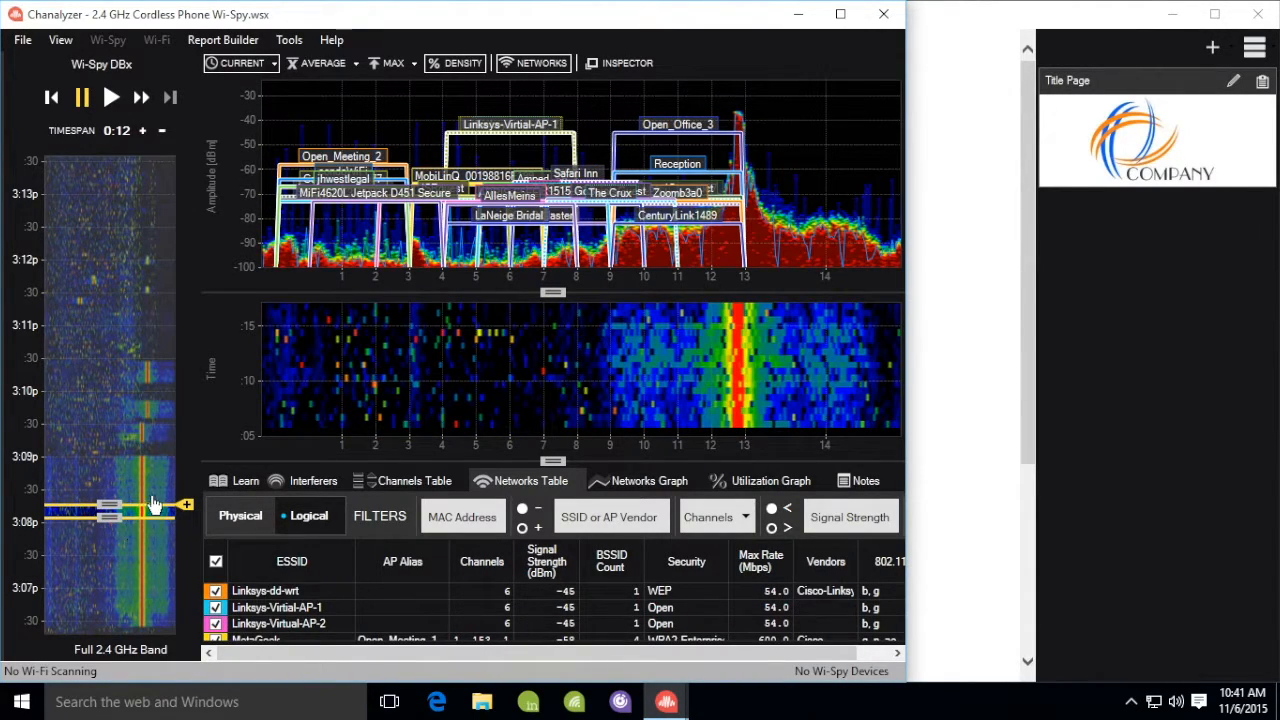
left_click(532, 63)
left_click(137, 290)
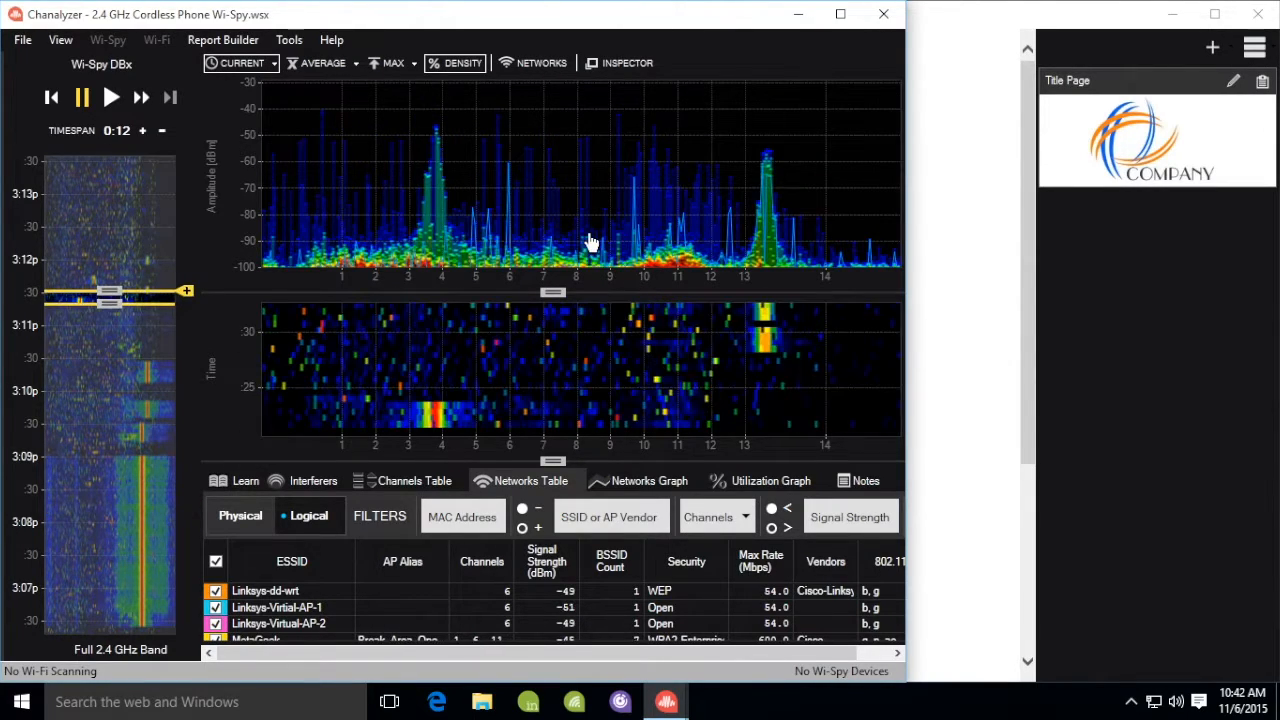
left_click(137, 229)
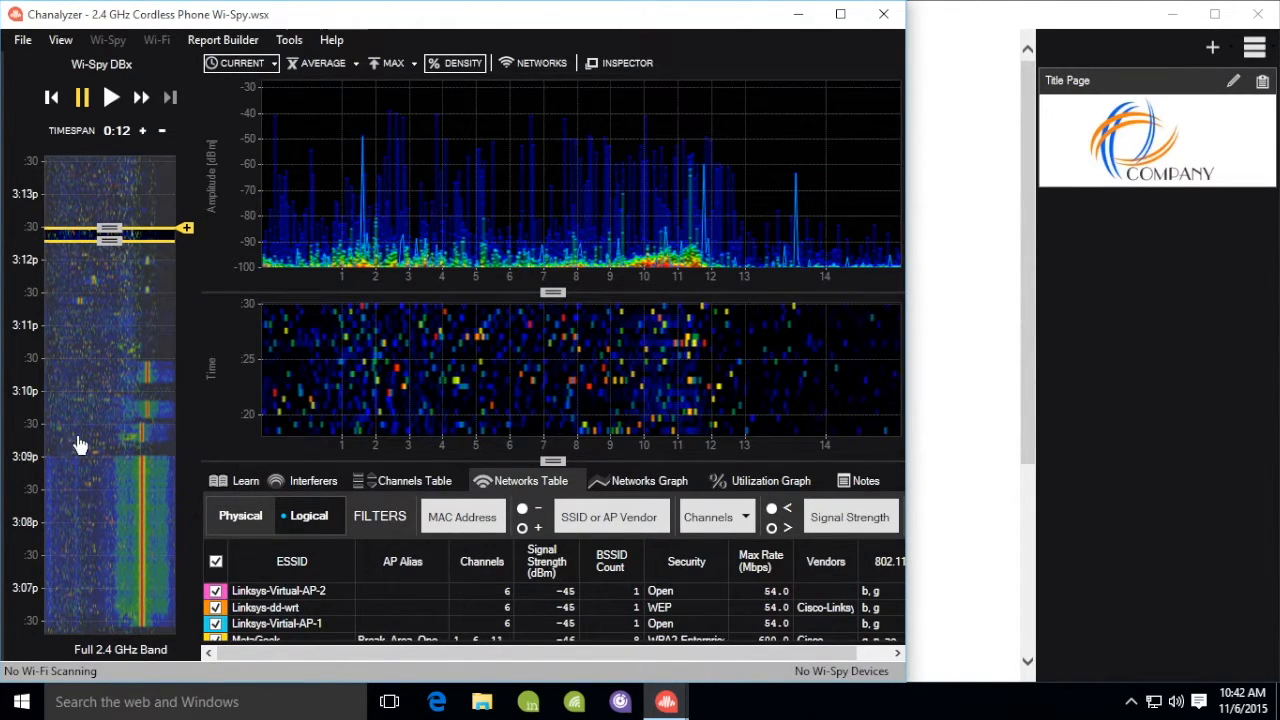
left_click(107, 495)
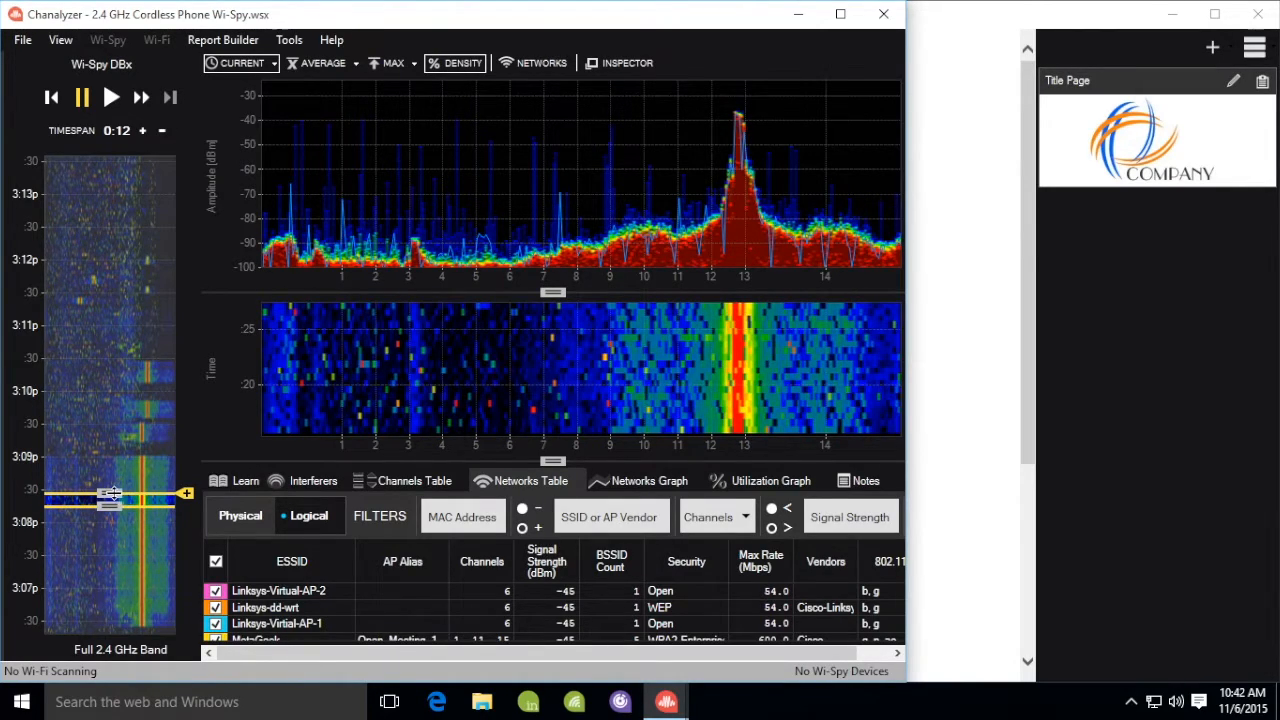
Step: Lengthen the selected time range, set the timespan to 0:30, and move the selection to just after 3:07 PM
left_click_drag(110, 493, 118, 472)
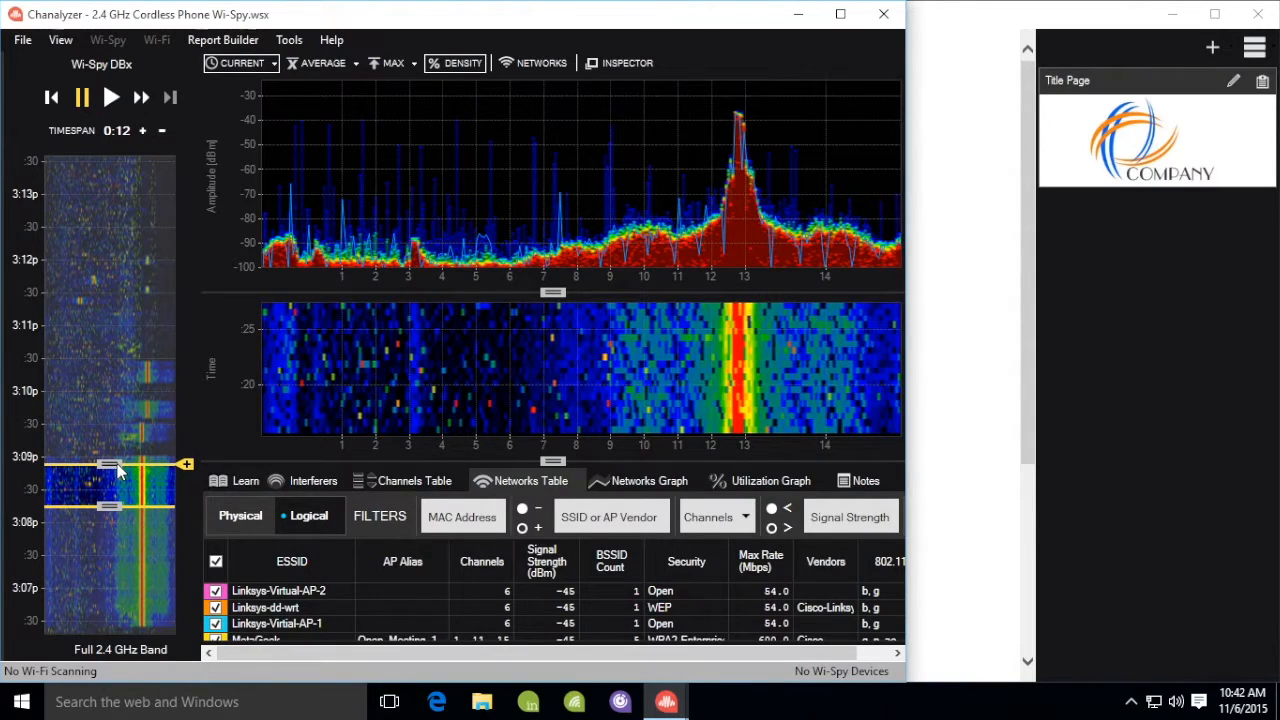
left_click_drag(118, 466, 118, 466)
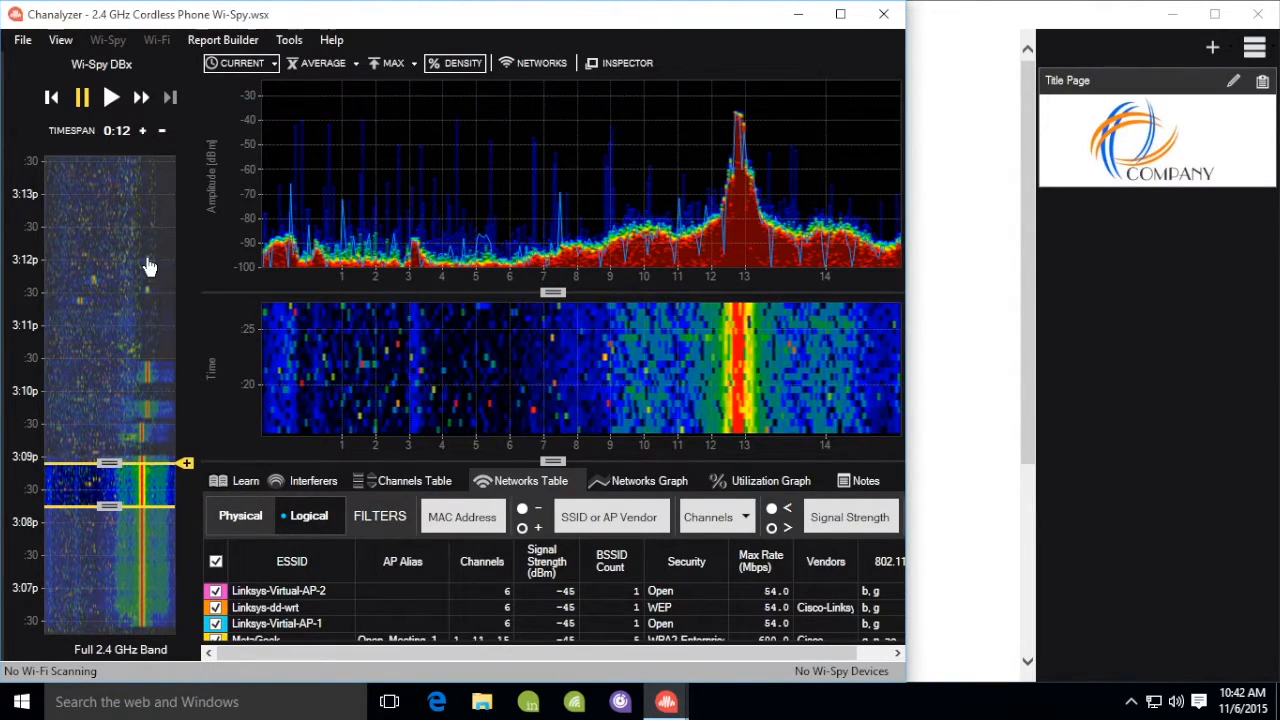
left_click(160, 131)
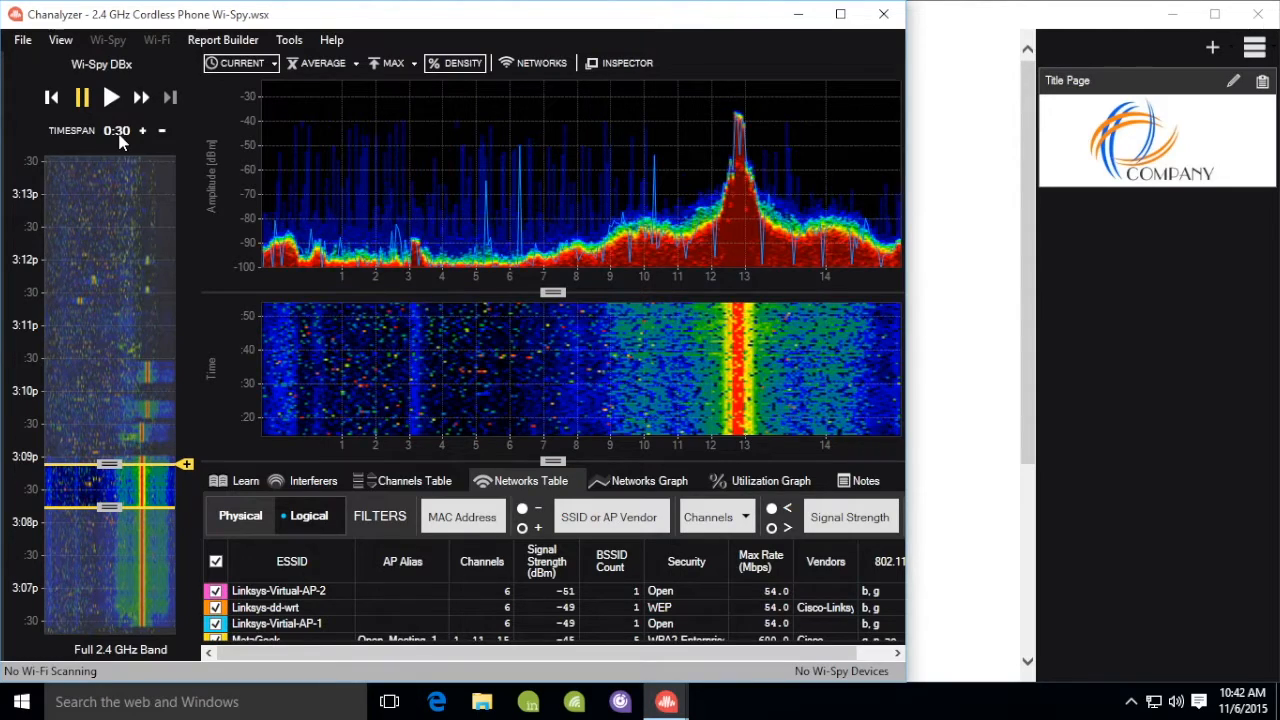
left_click(128, 568)
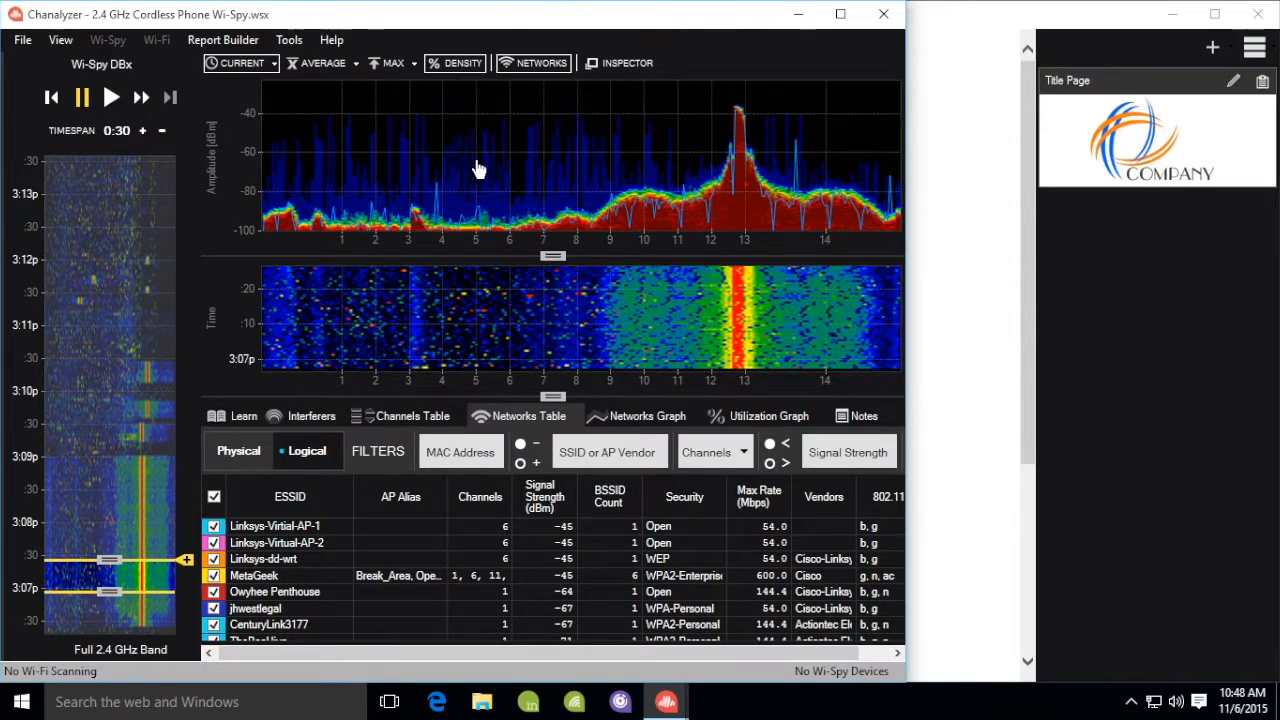
Step: Turn off the density coloring and the network outlines on the spectrum graph
left_click(450, 66)
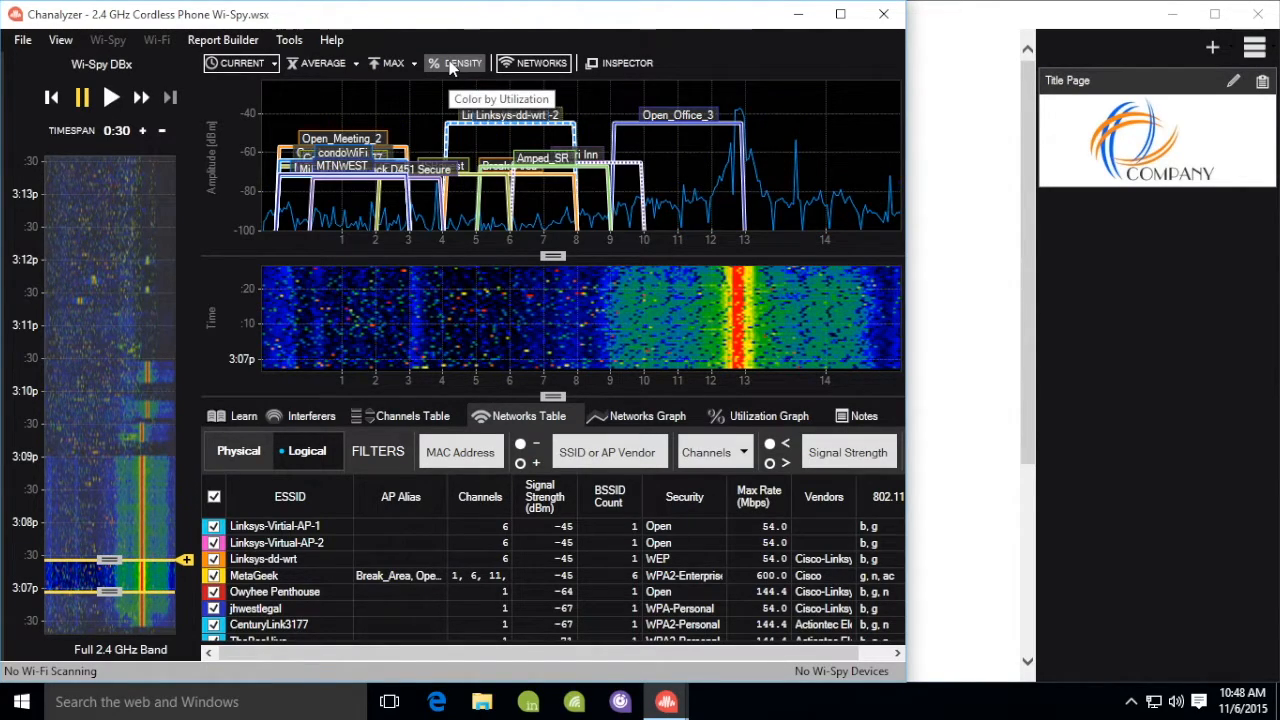
left_click(530, 63)
left_click(450, 64)
left_click(440, 64)
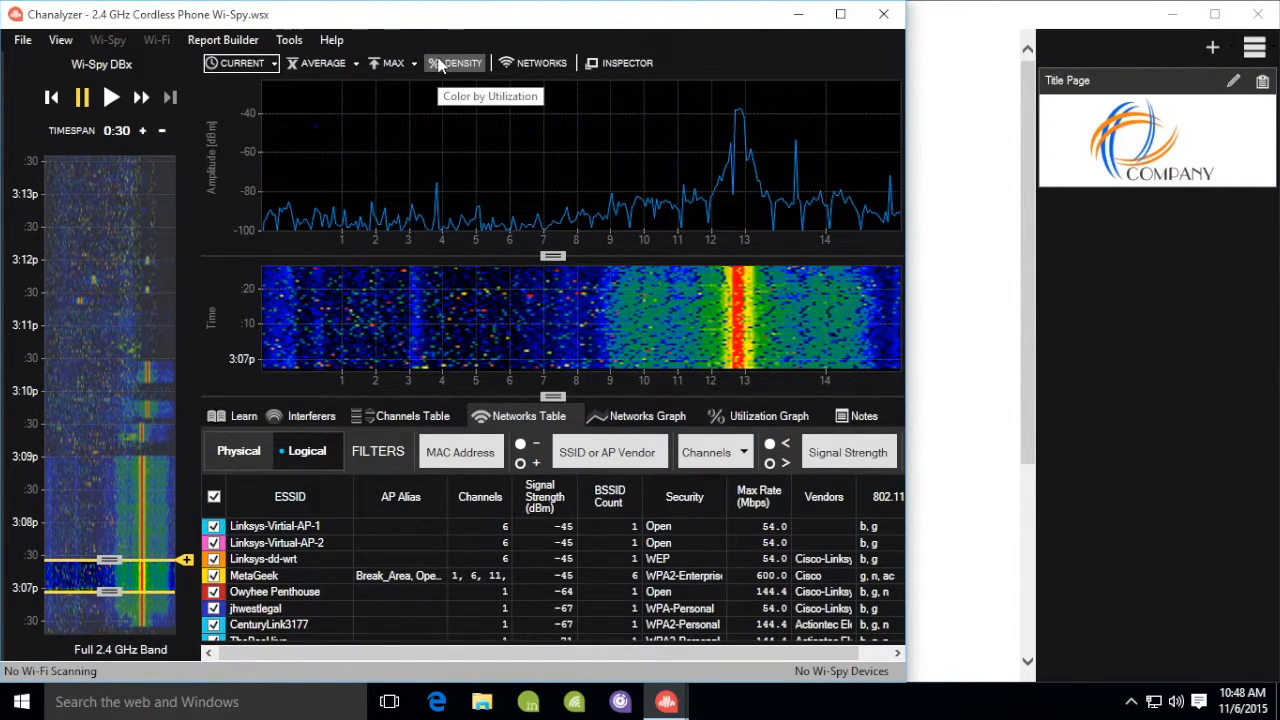
Step: Turn the density coloring and the network outlines back on in the spectrum graph
left_click(438, 64)
left_click(520, 66)
left_click(520, 65)
left_click(520, 65)
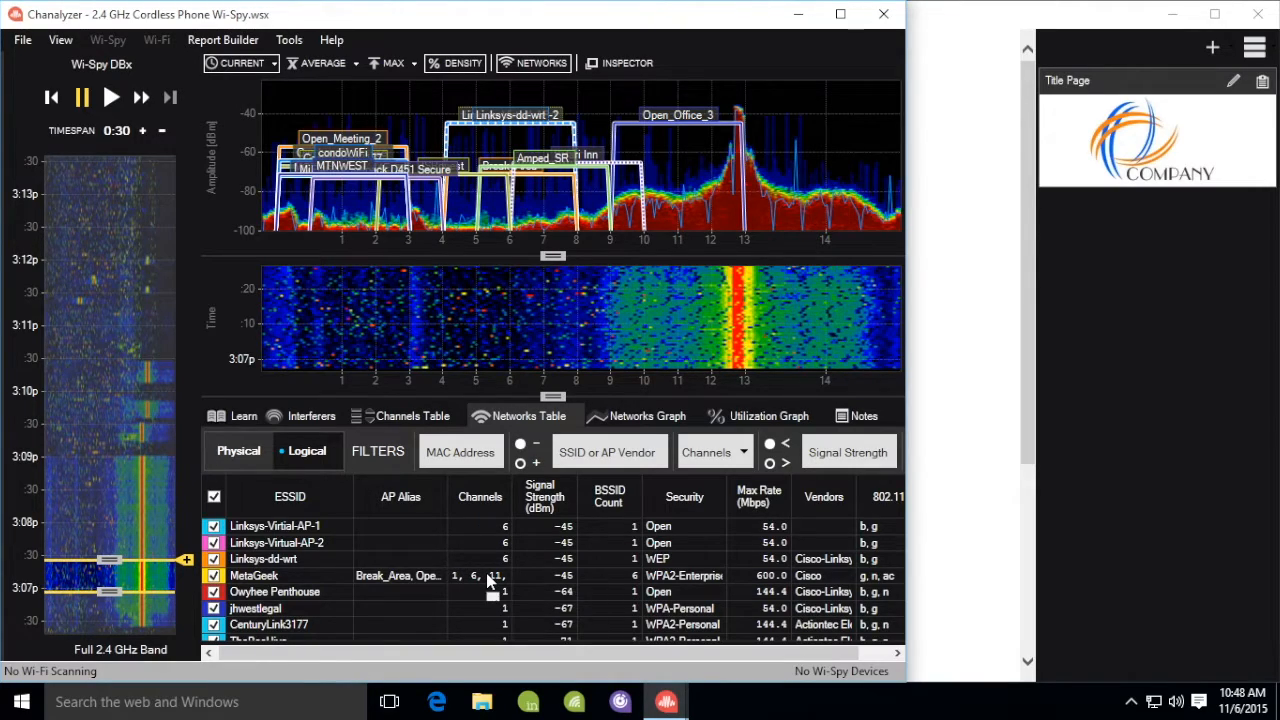
Step: Filter the networks table by the SSID MetaGeek, and remove the filter again
left_click(588, 450)
type("MetaGeek")
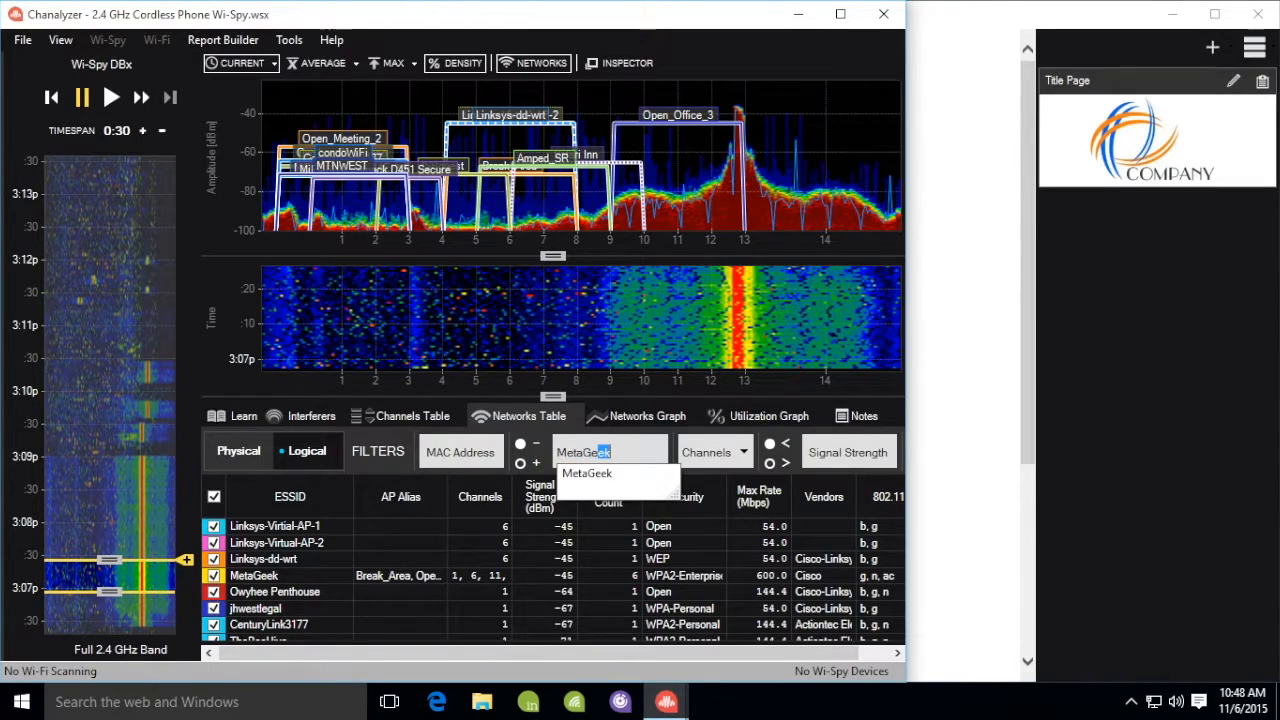
key("Return")
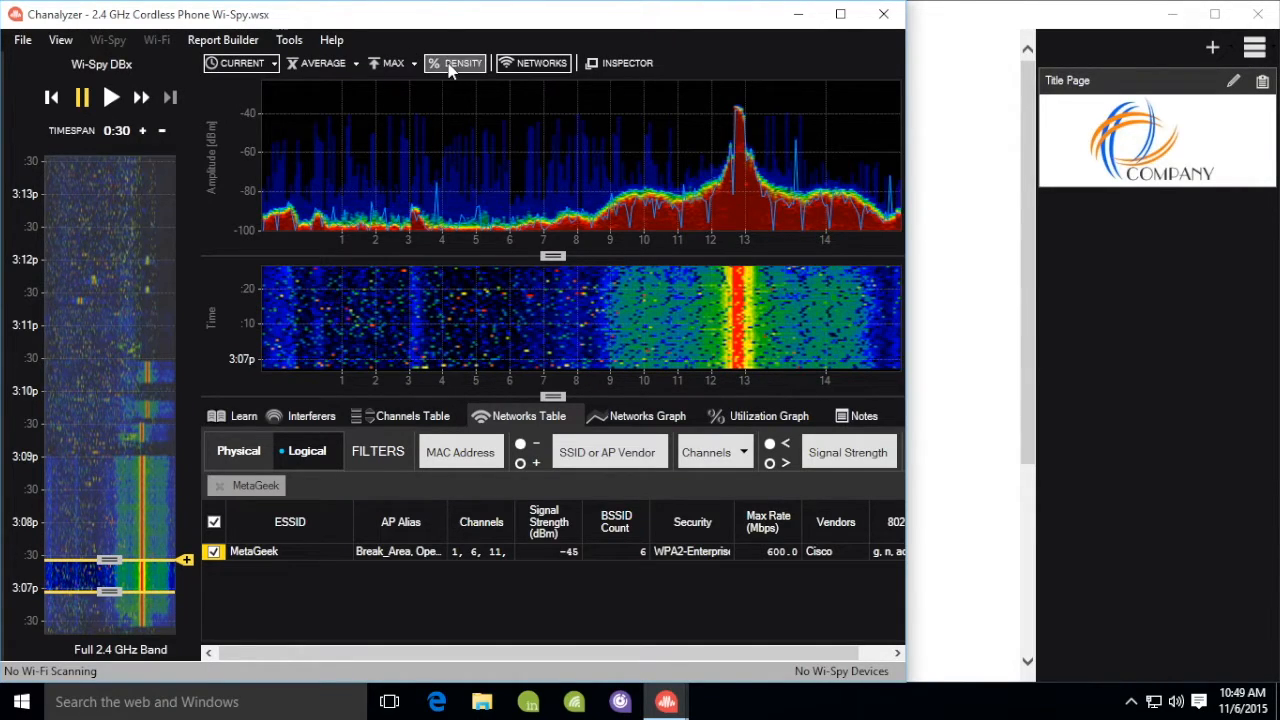
left_click(215, 485)
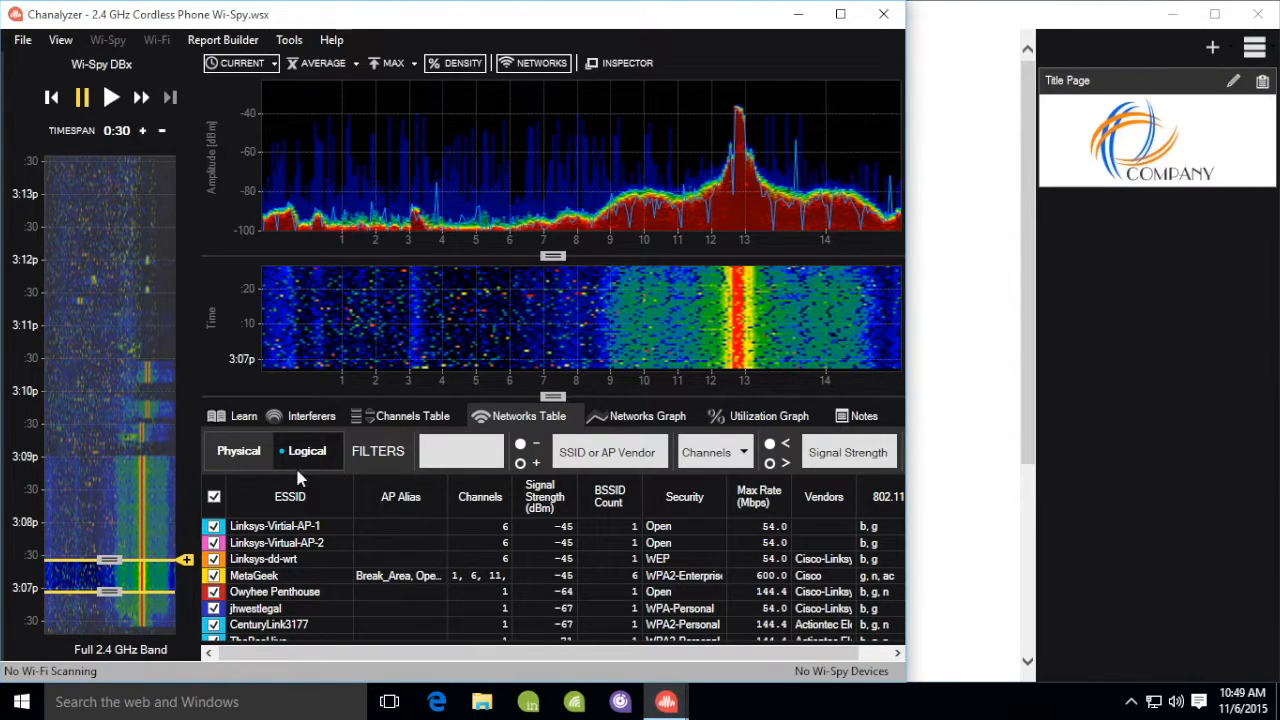
Step: Title the report Cordless Phone on its title page and use the logo image from the Desktop as the company logo
left_click(920, 277)
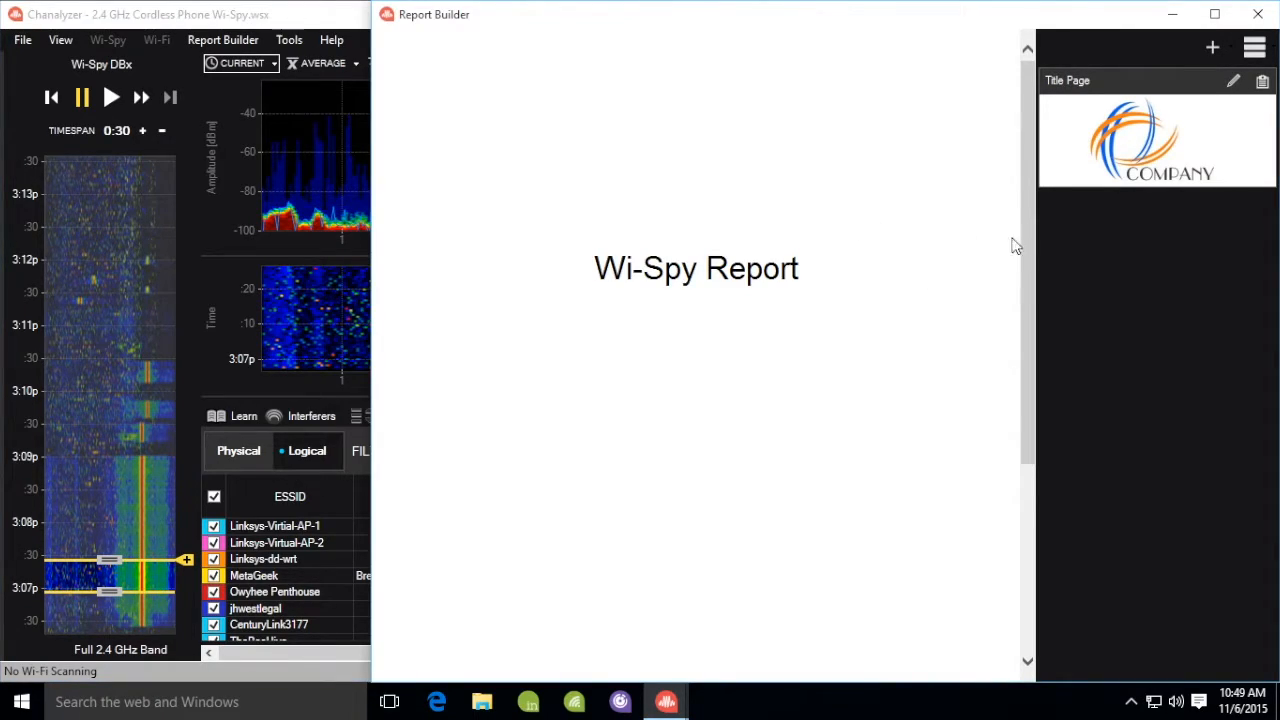
mouse_move(1017, 255)
left_mouse_down()
mouse_move(1020, 440)
mouse_move(1017, 187)
mouse_move(1020, 466)
mouse_move(1023, 165)
left_mouse_up()
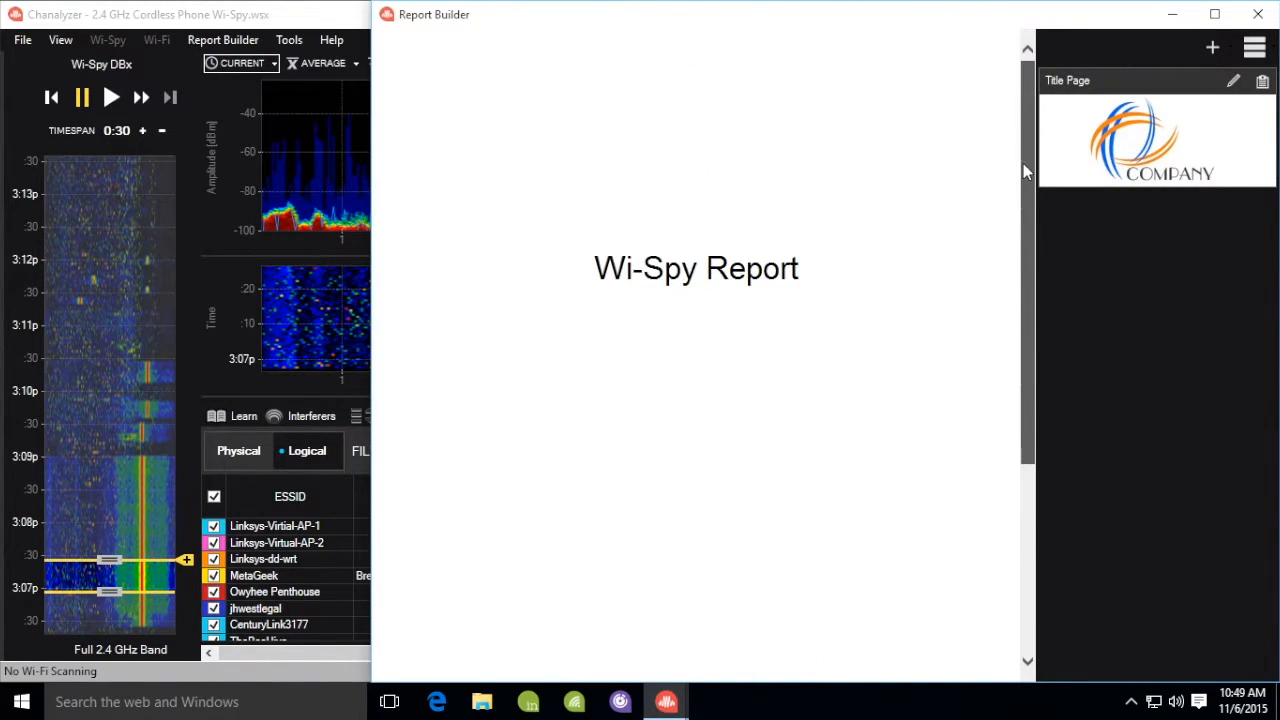
left_click(1233, 82)
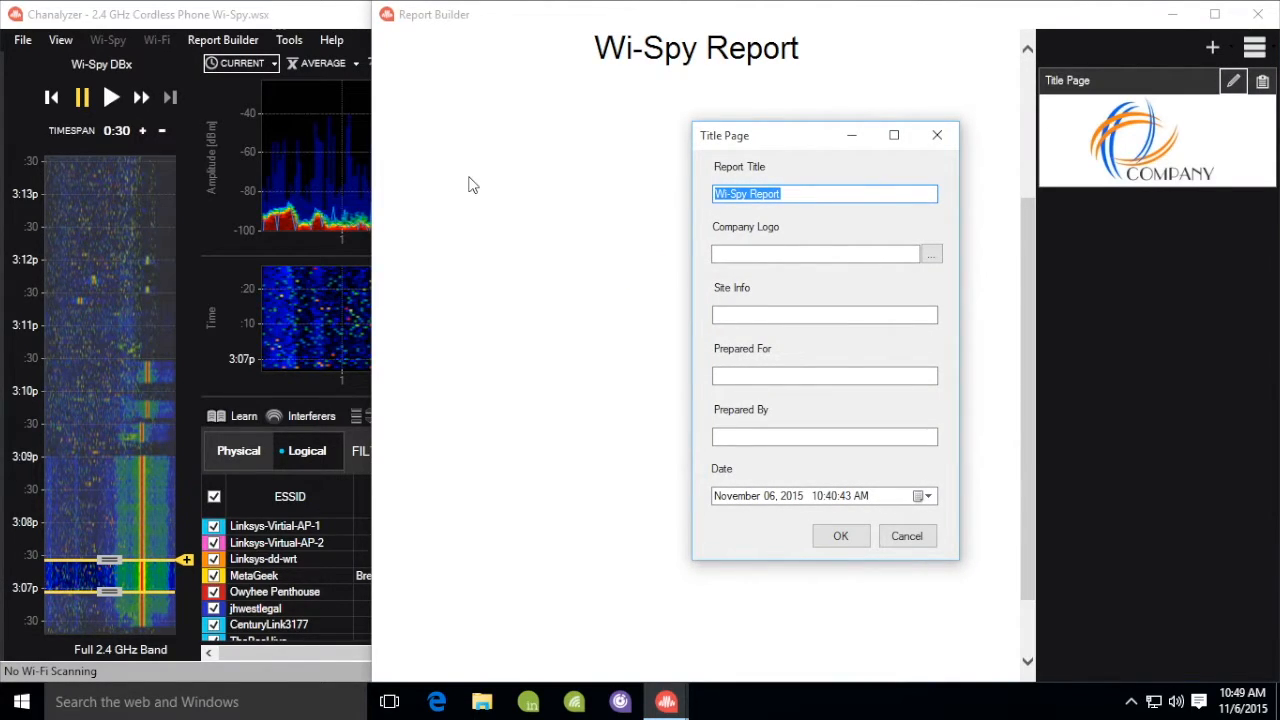
type("Cordless Phone")
left_click(929, 254)
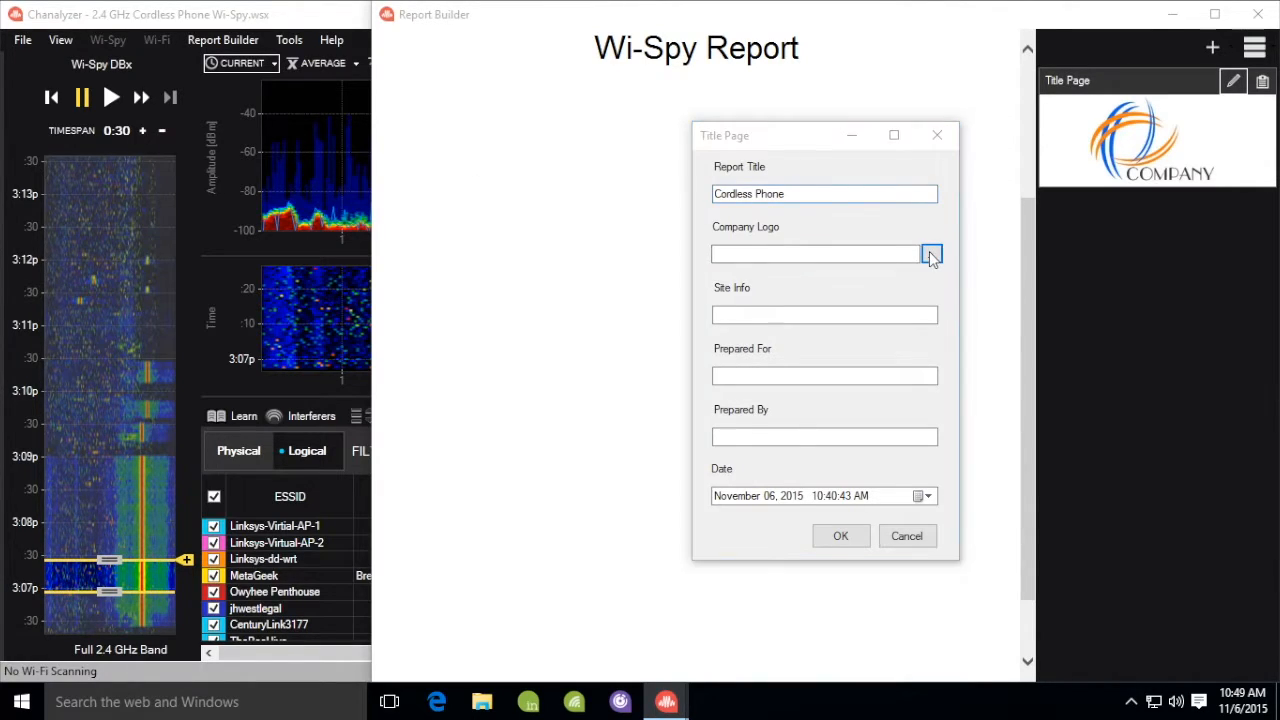
left_click(868, 283)
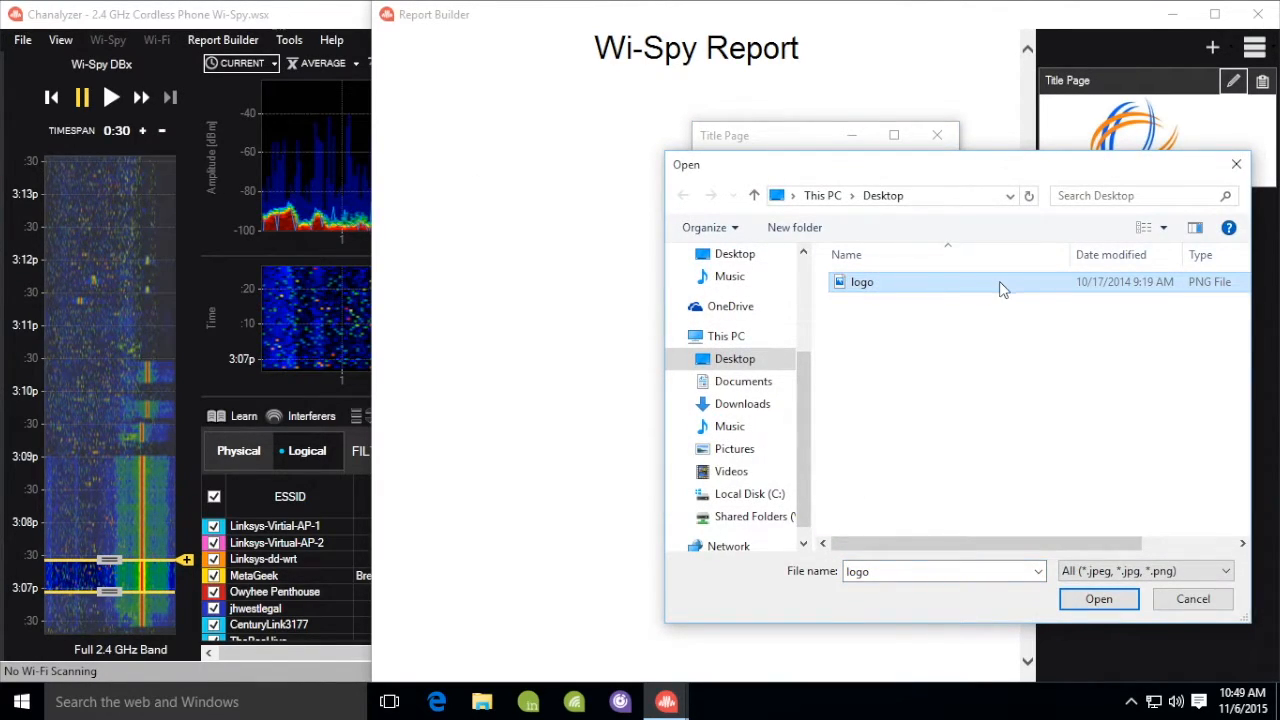
left_click(1097, 599)
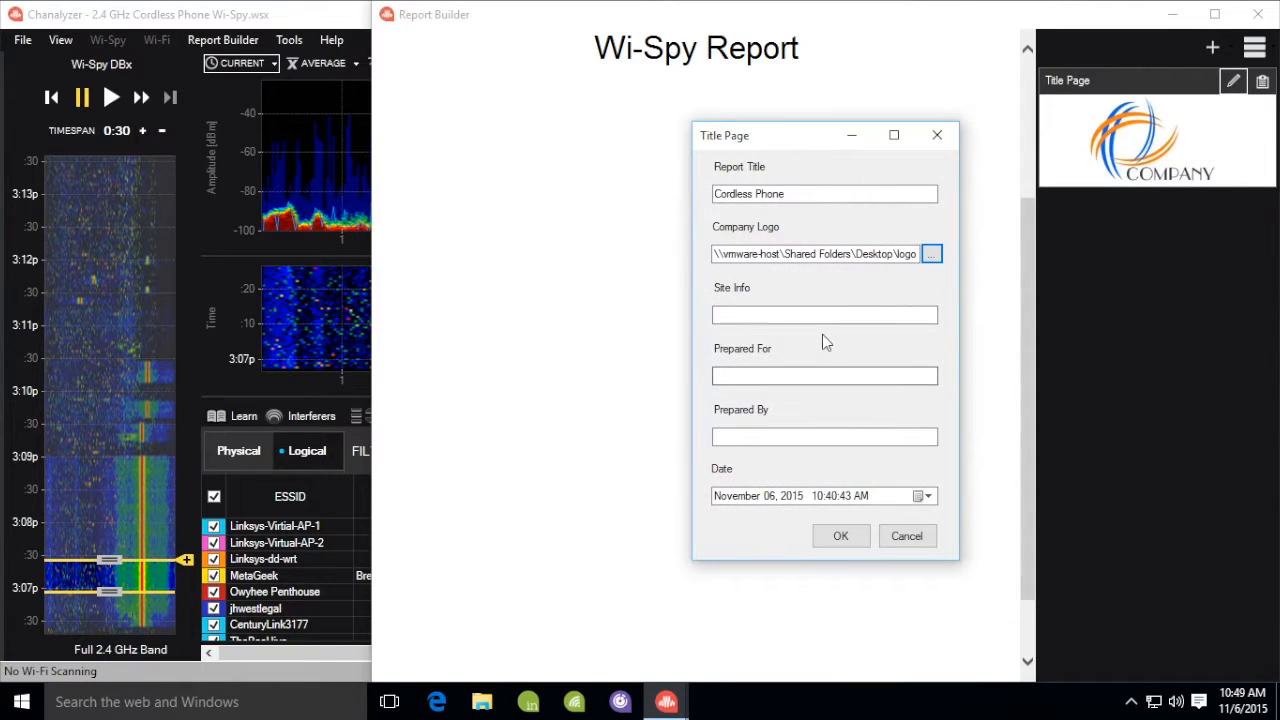
left_click(840, 537)
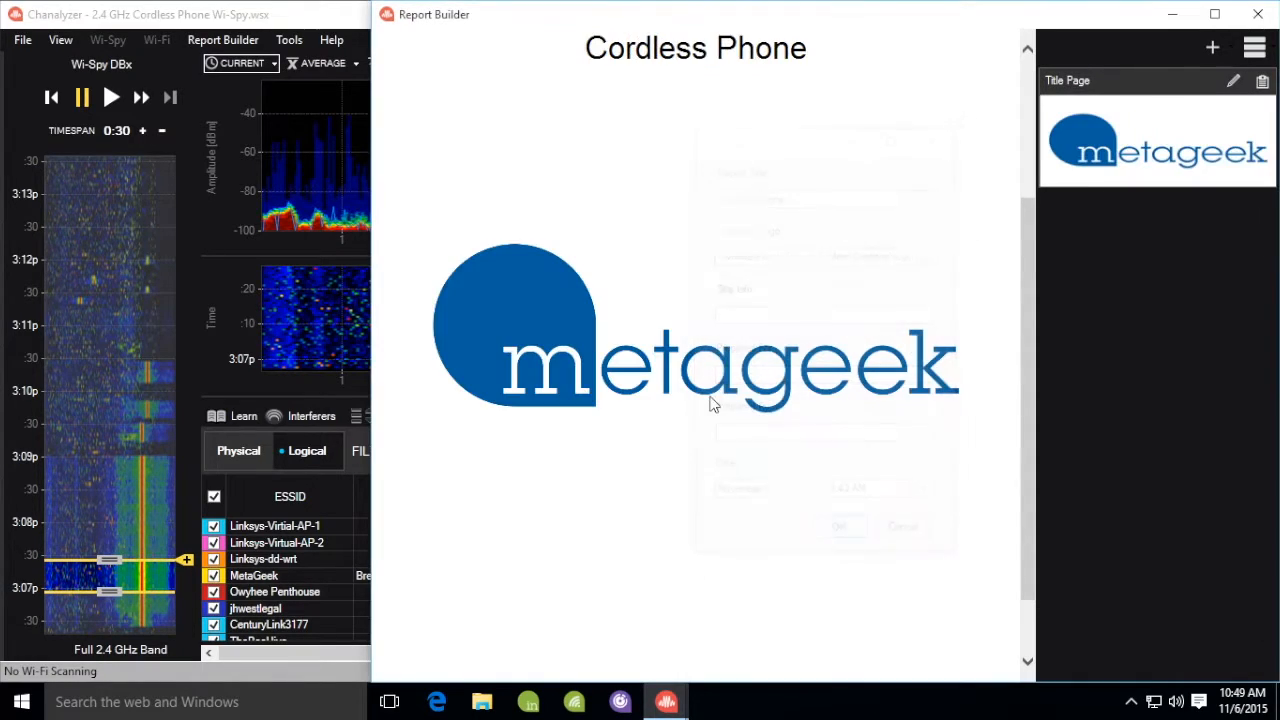
Step: Fill in the title page's Prepared By field with the preparer's full name and check it on the page
left_click(1233, 82)
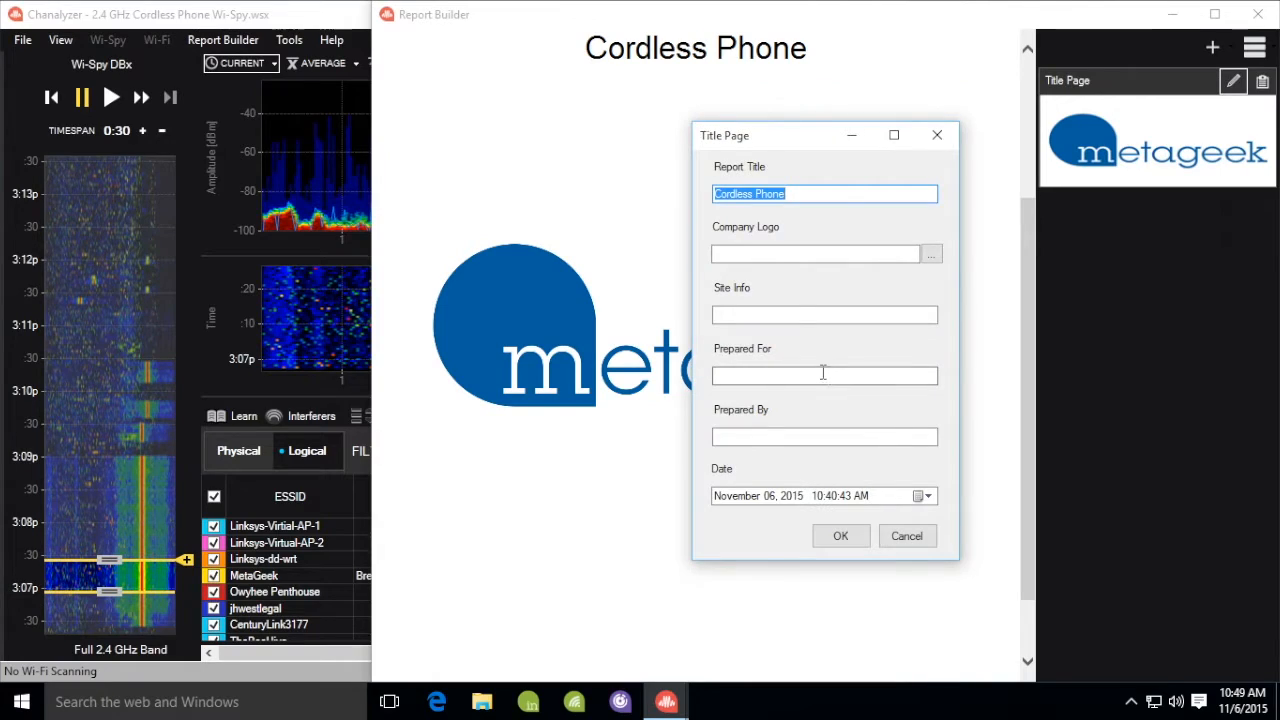
left_click(800, 437)
type("Joel")
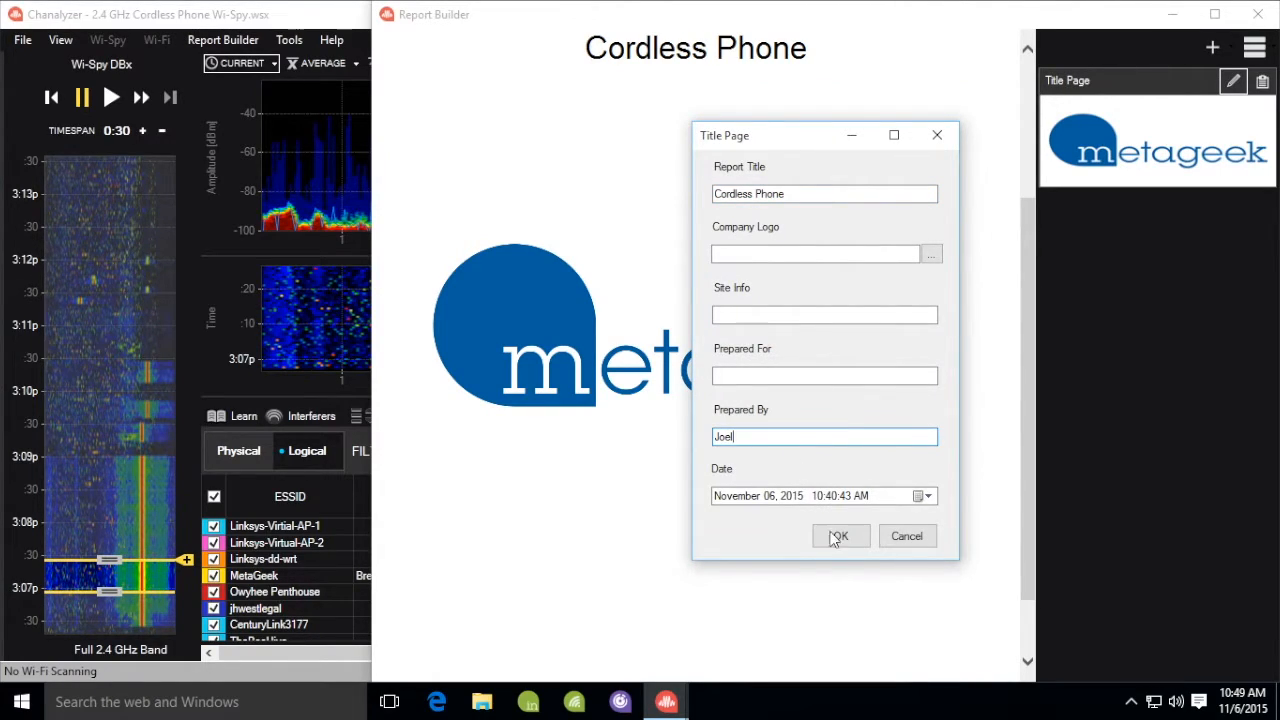
left_click(838, 537)
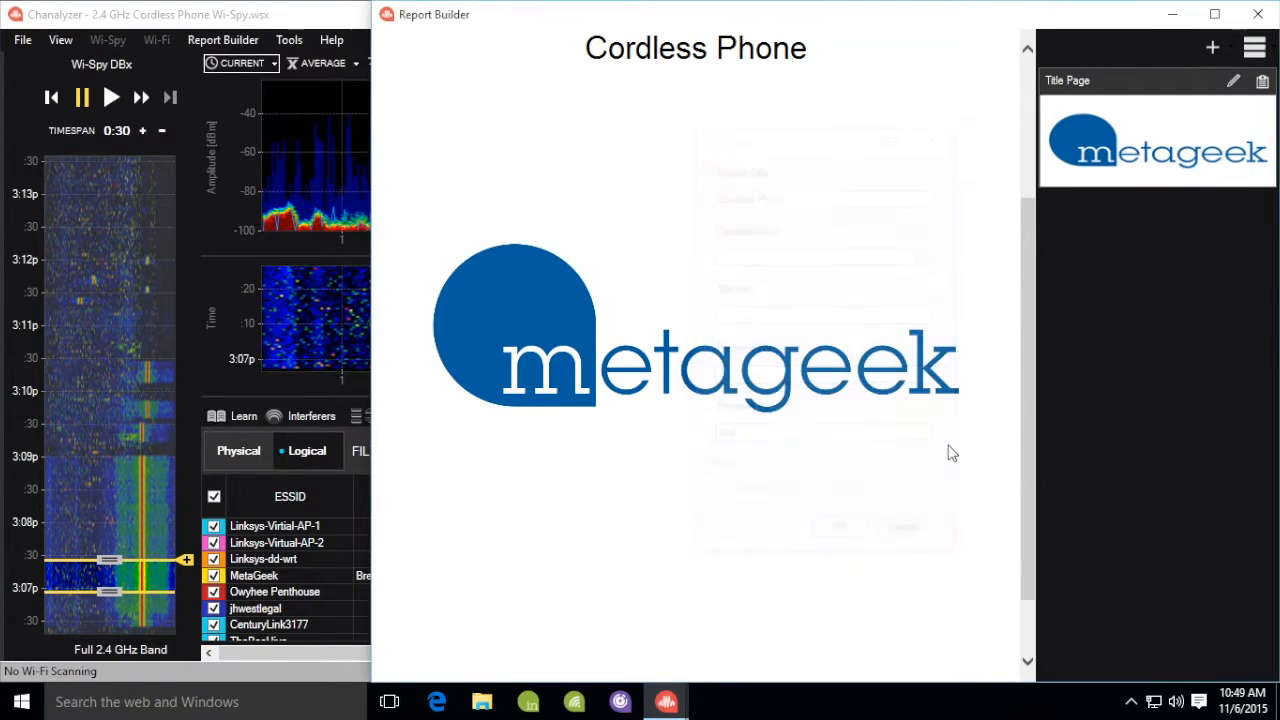
left_click(1233, 82)
left_click(838, 437)
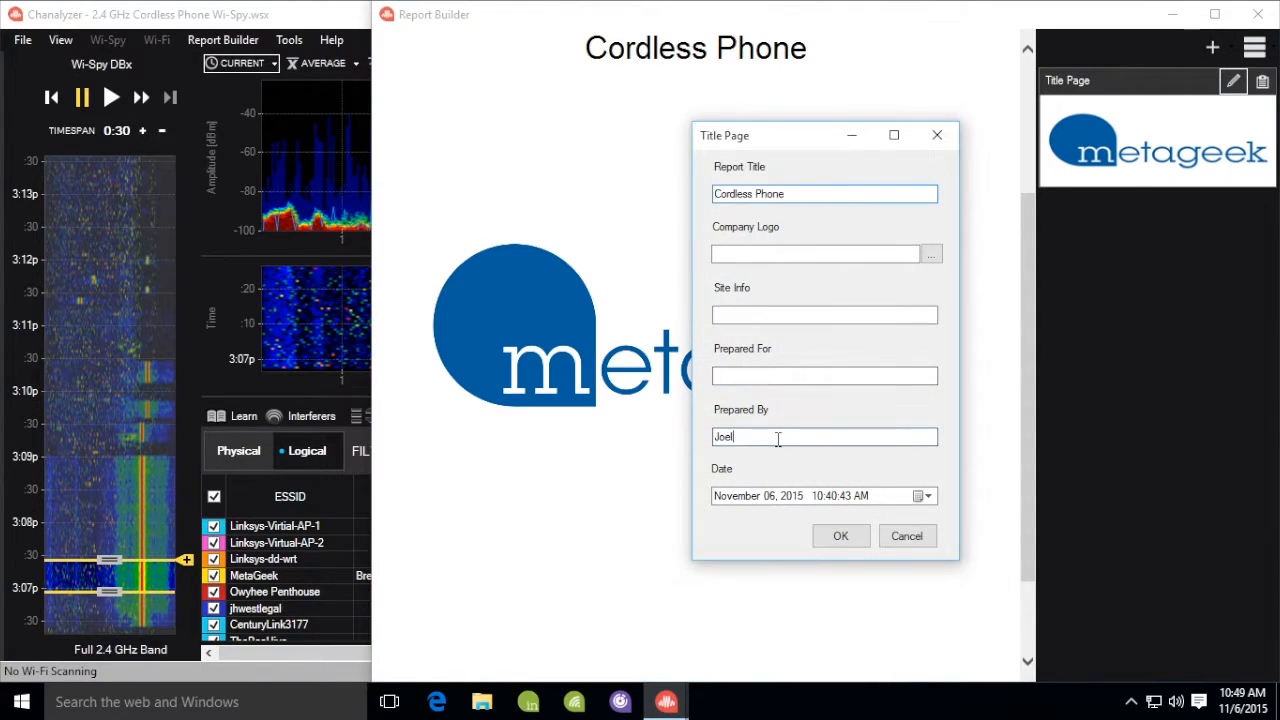
left_click(838, 536)
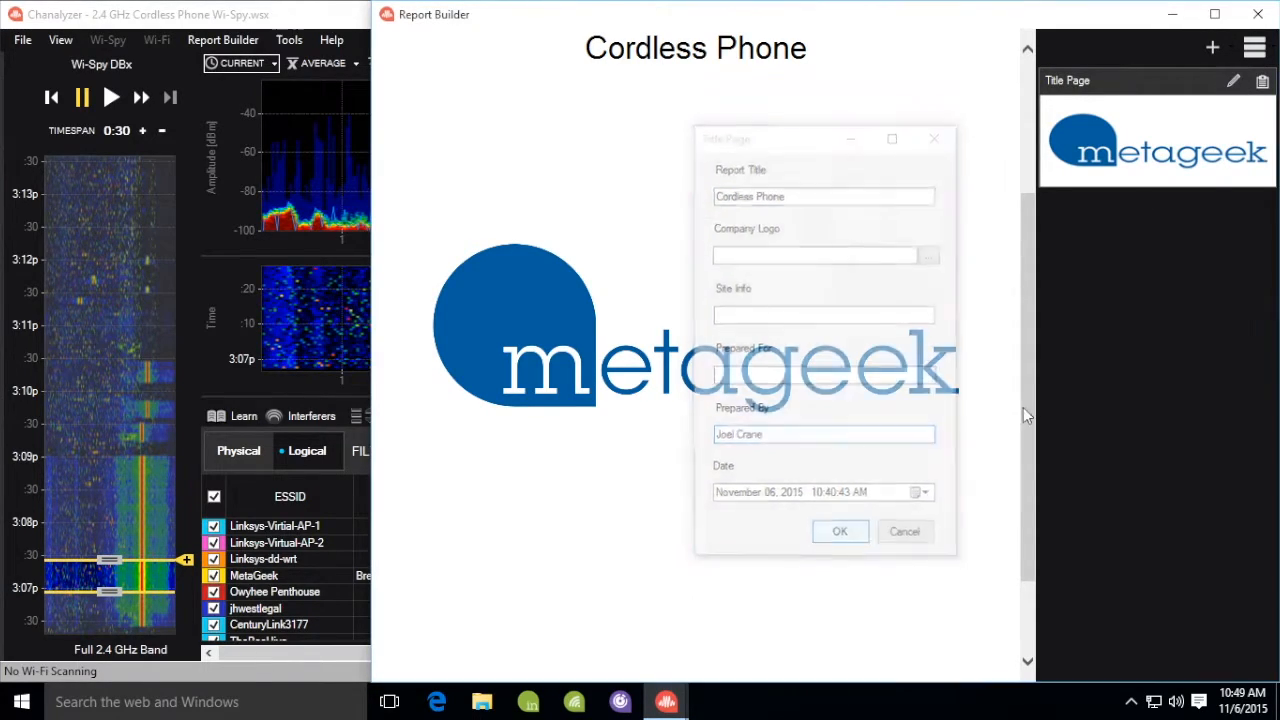
left_click_drag(1025, 408, 1030, 548)
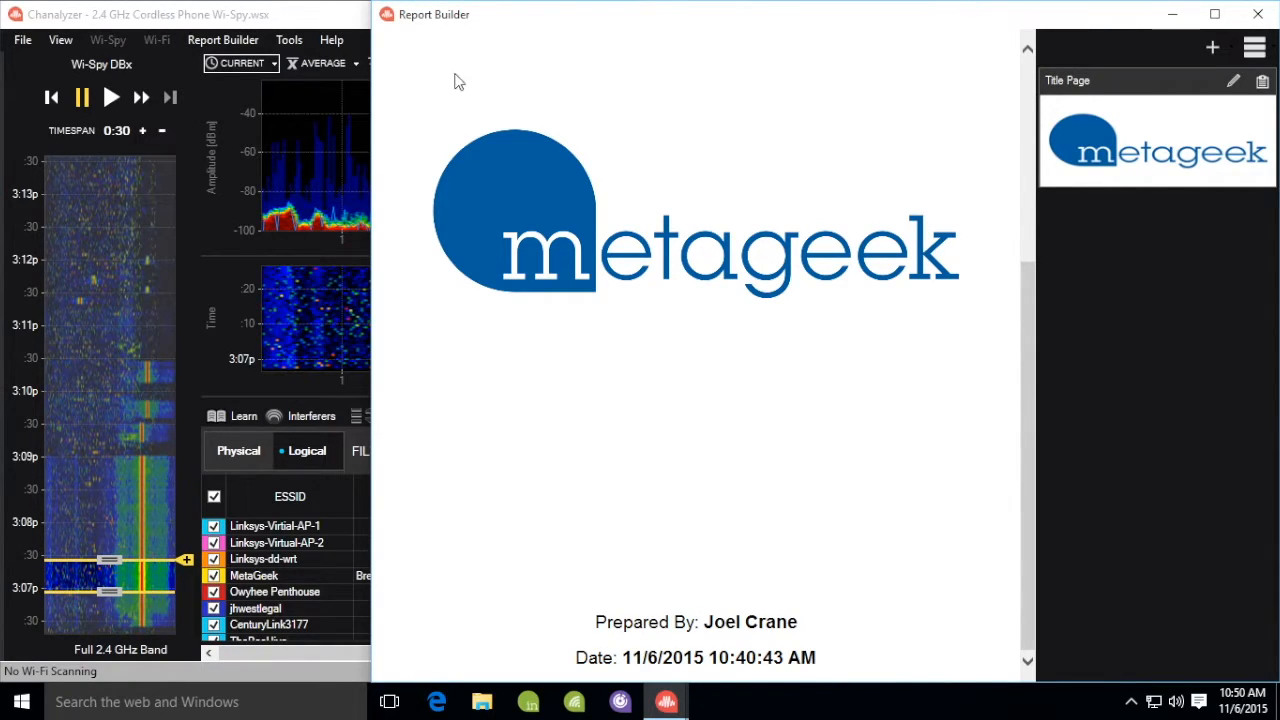
Step: Move the recording's time selection to just after 3:13 PM and show only the network outlines on the spectrum graph
left_click(171, 470)
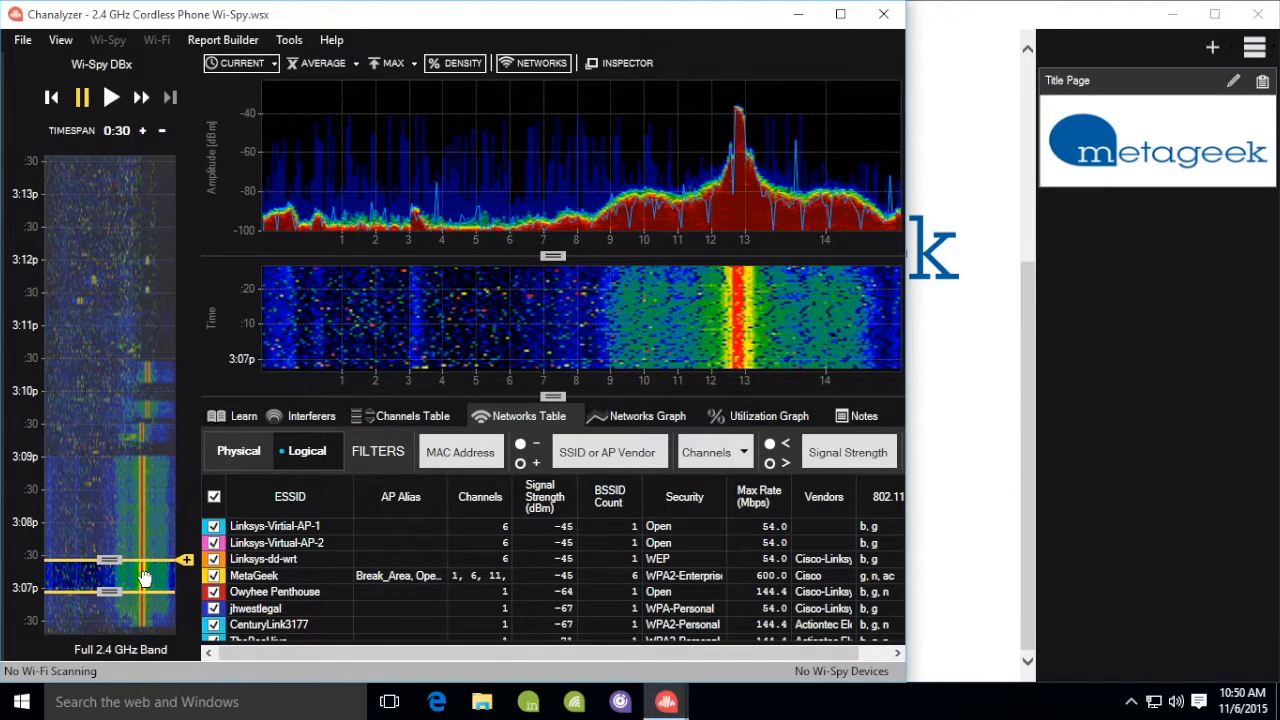
left_click_drag(145, 578, 145, 178)
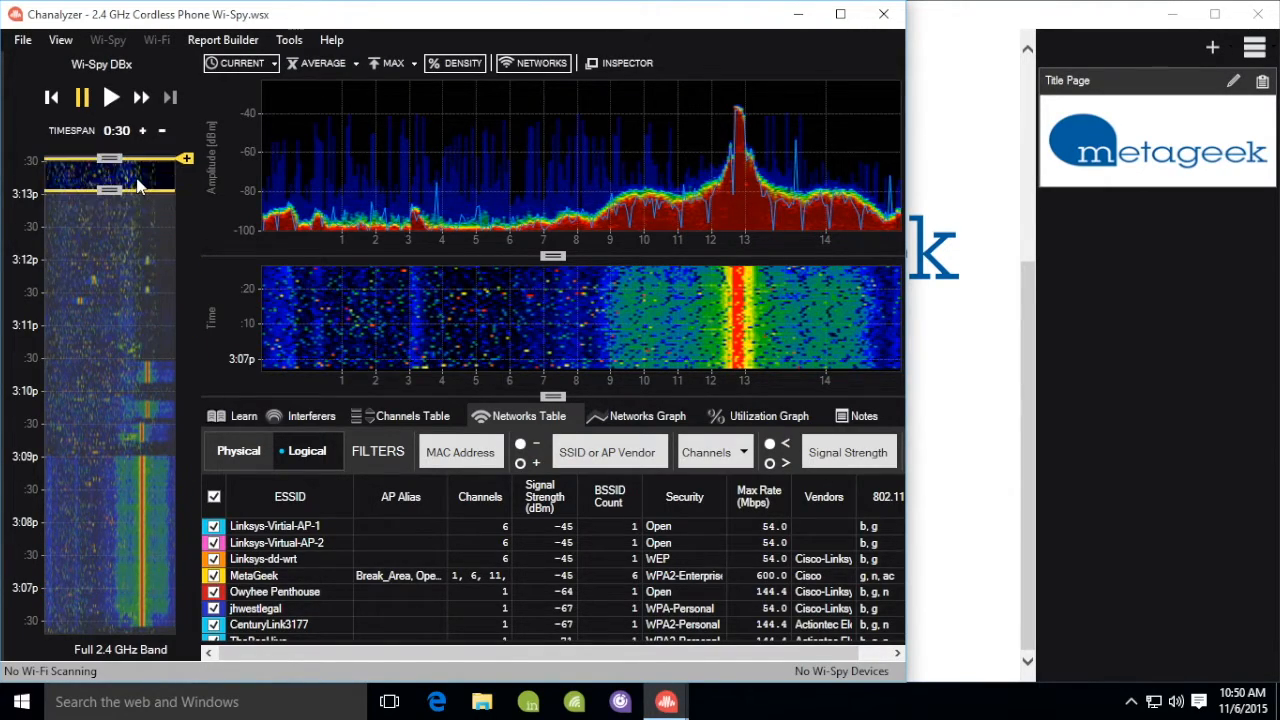
left_click(543, 63)
left_click(543, 63)
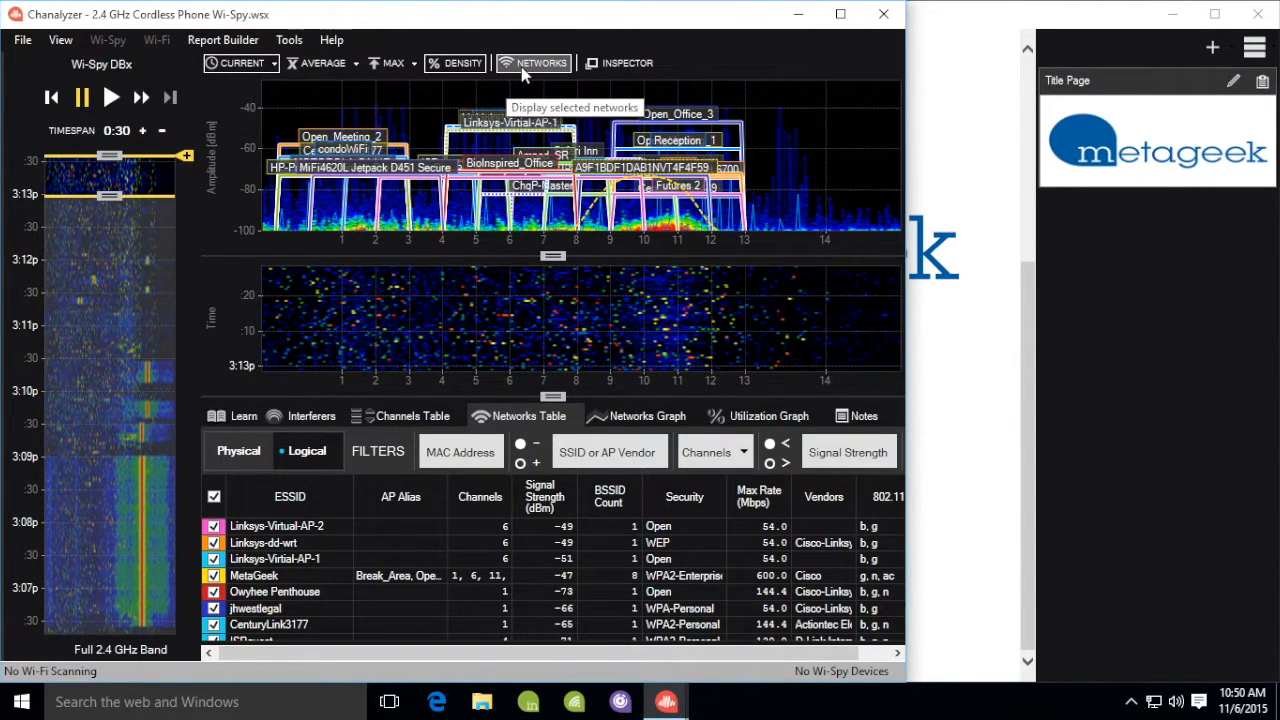
left_click(455, 63)
left_click(263, 67)
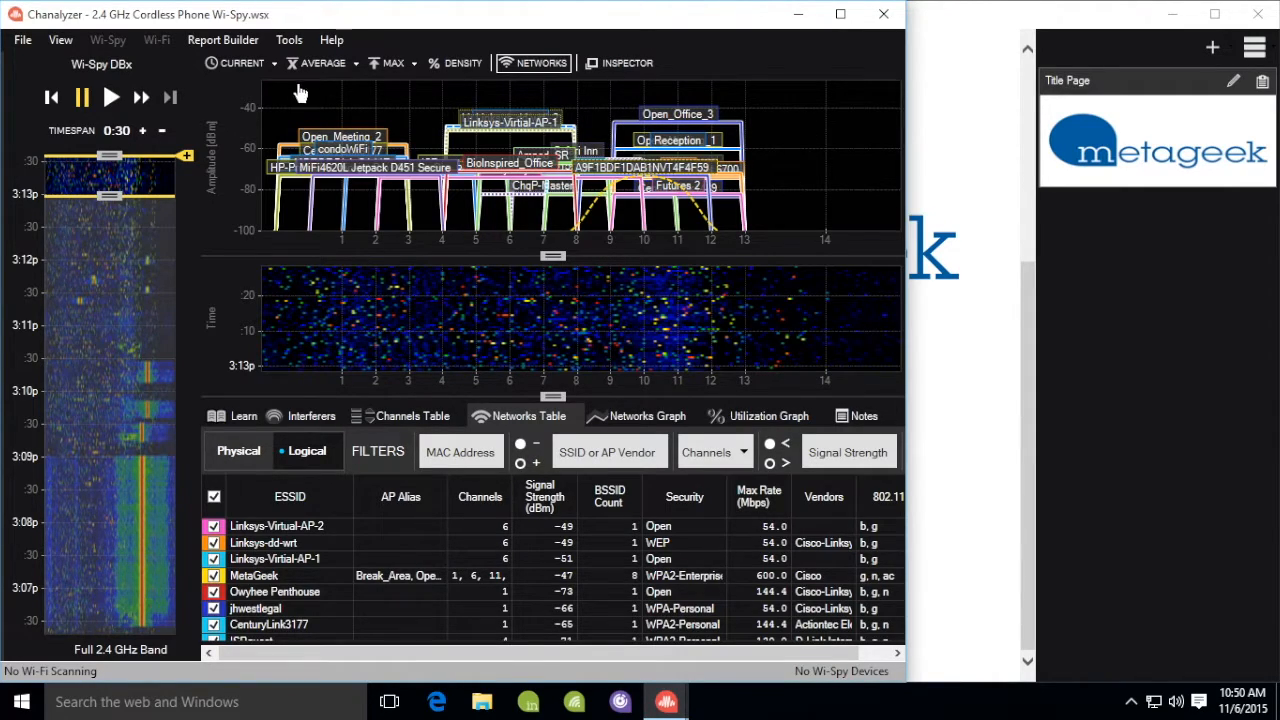
Step: Add the recording's current spectrum view to the report as a Density Graph block
left_click(229, 38)
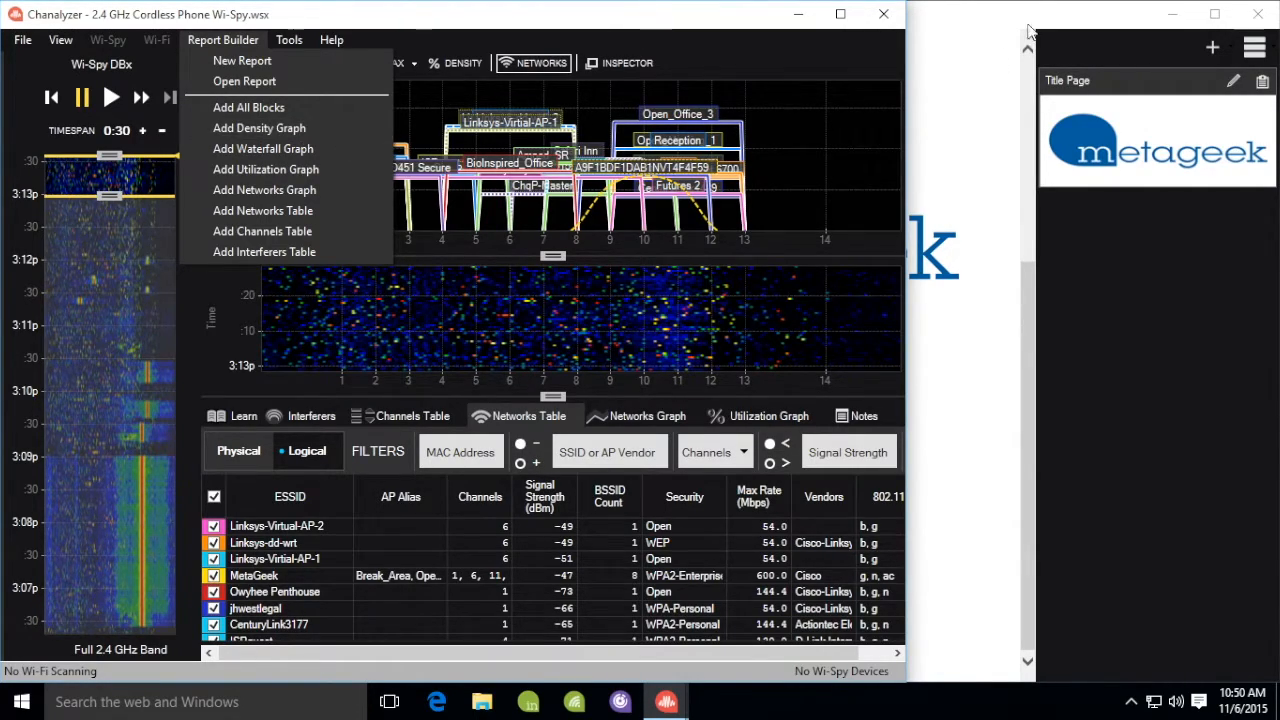
left_click(1088, 35)
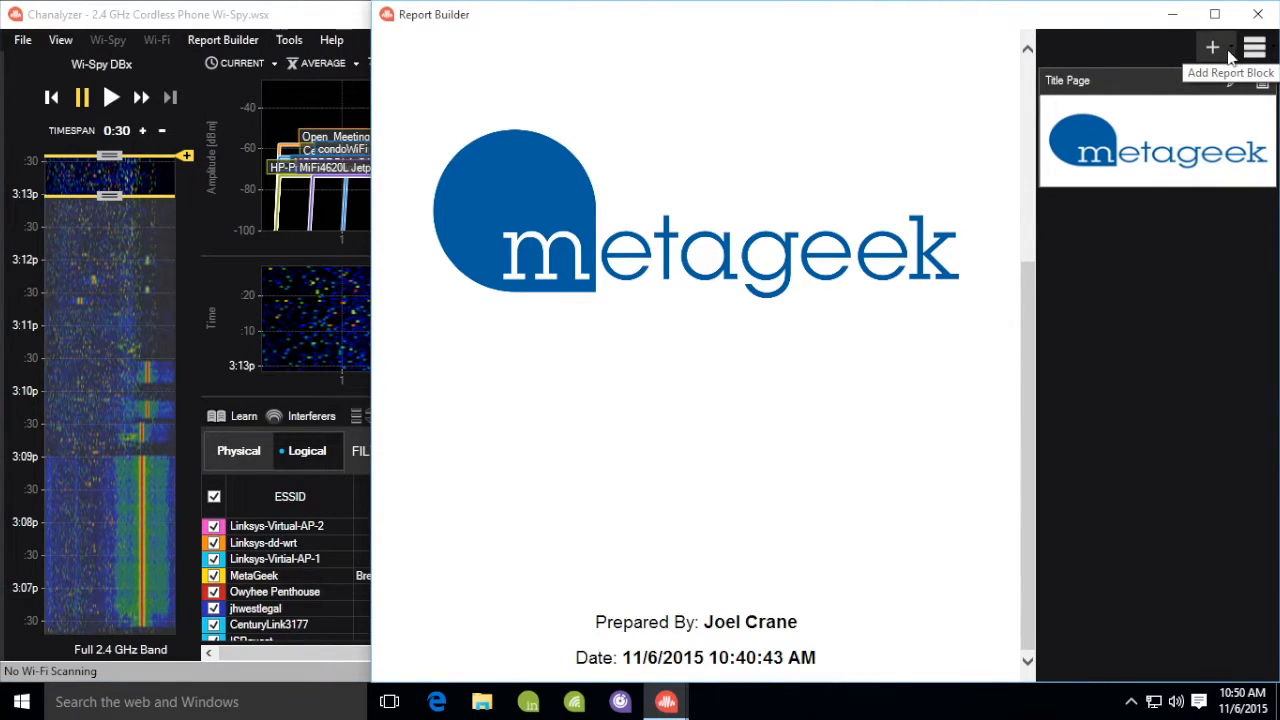
left_click(1226, 50)
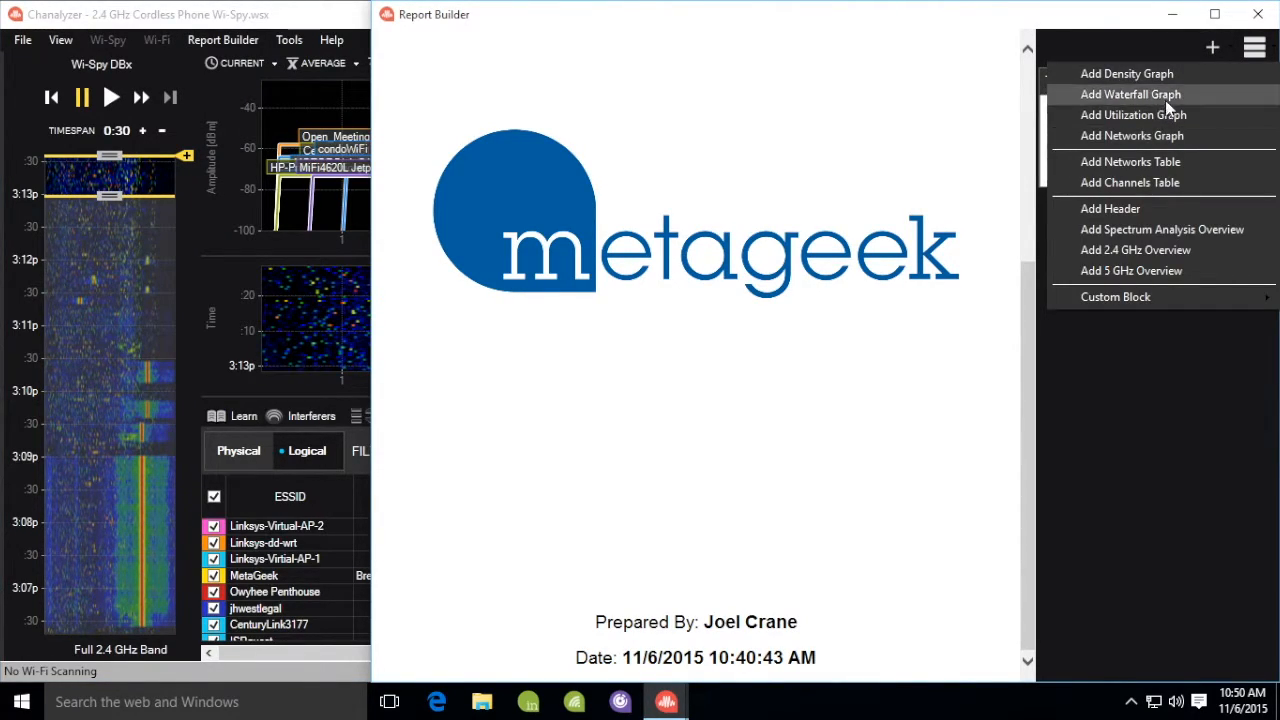
left_click(1106, 30)
left_click(225, 40)
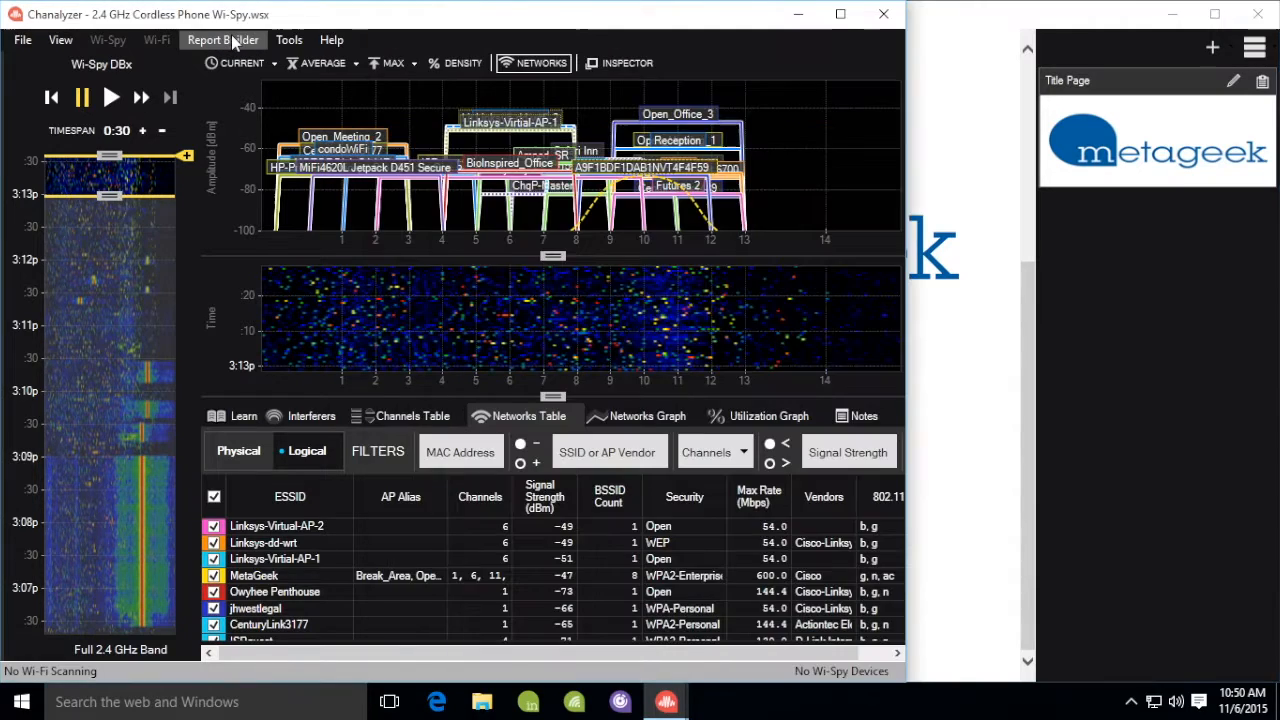
left_click(228, 40)
left_click(275, 124)
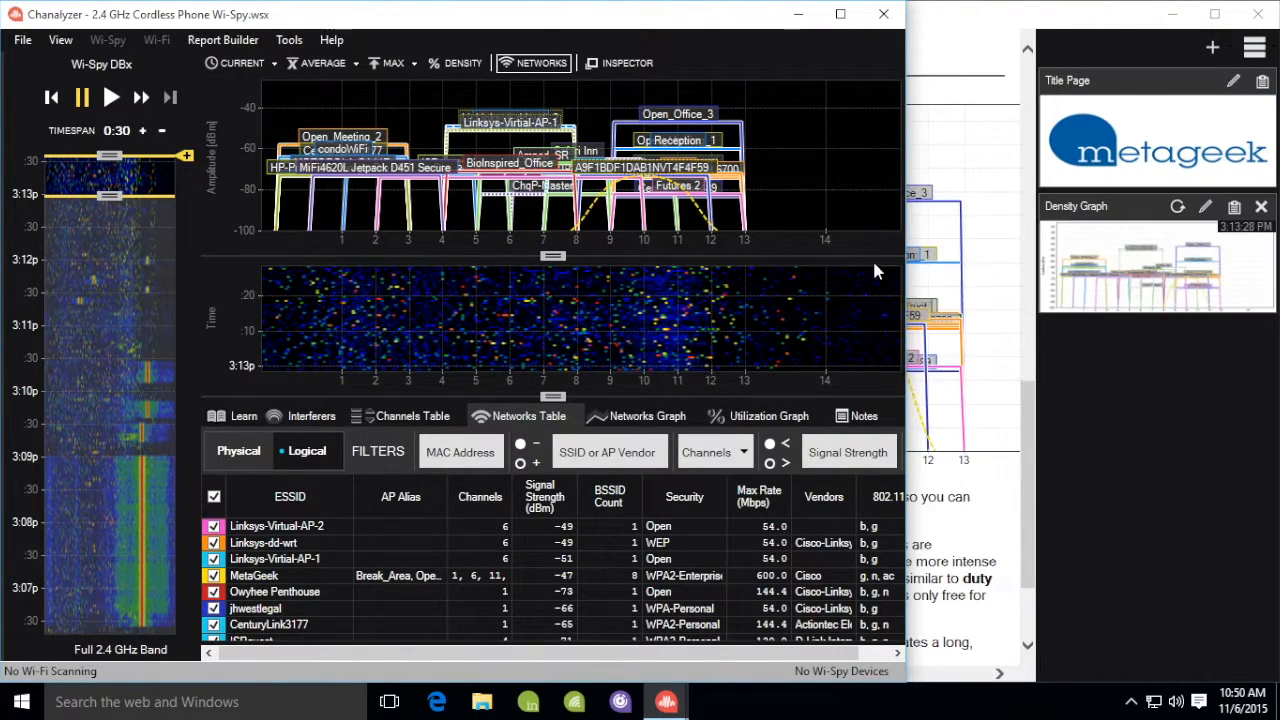
Step: Edit the Density Graph block's properties in the report and set its title to Networks
left_click(1032, 410)
mouse_move(1032, 410)
left_mouse_down()
mouse_move(1018, 120)
mouse_move(1015, 443)
mouse_move(1018, 376)
mouse_move(1012, 398)
left_mouse_up()
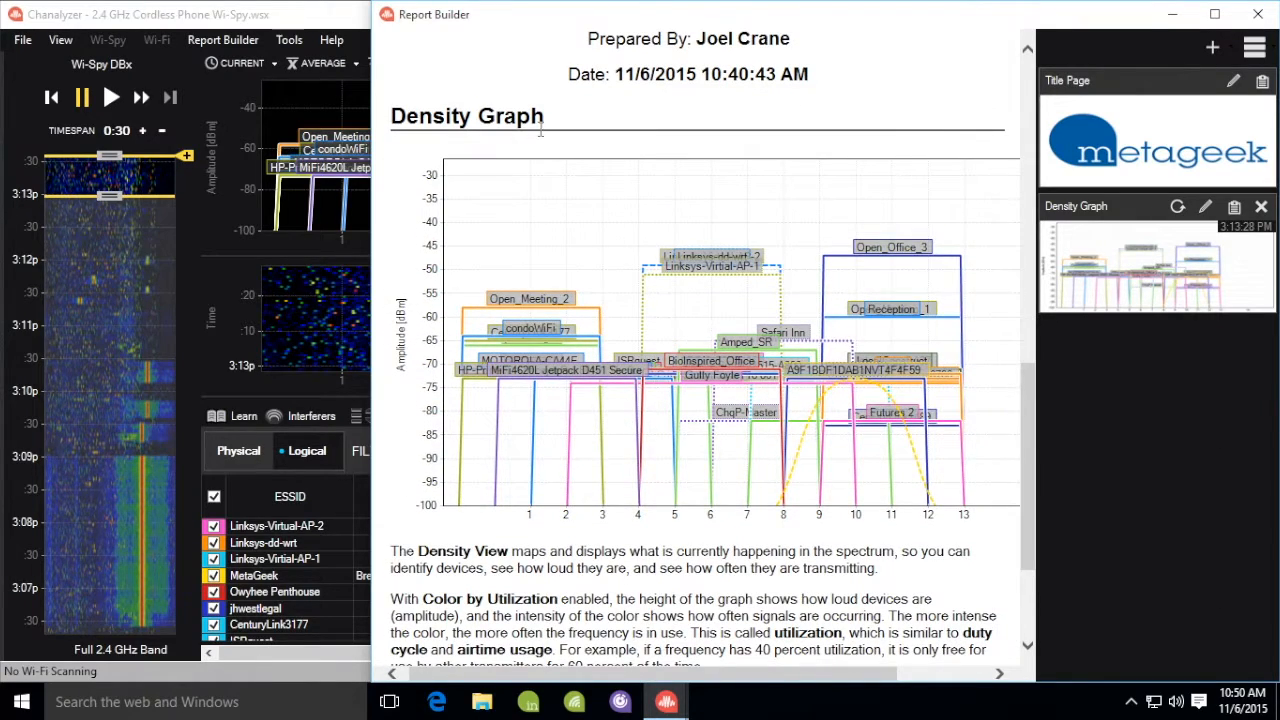
left_click(1205, 207)
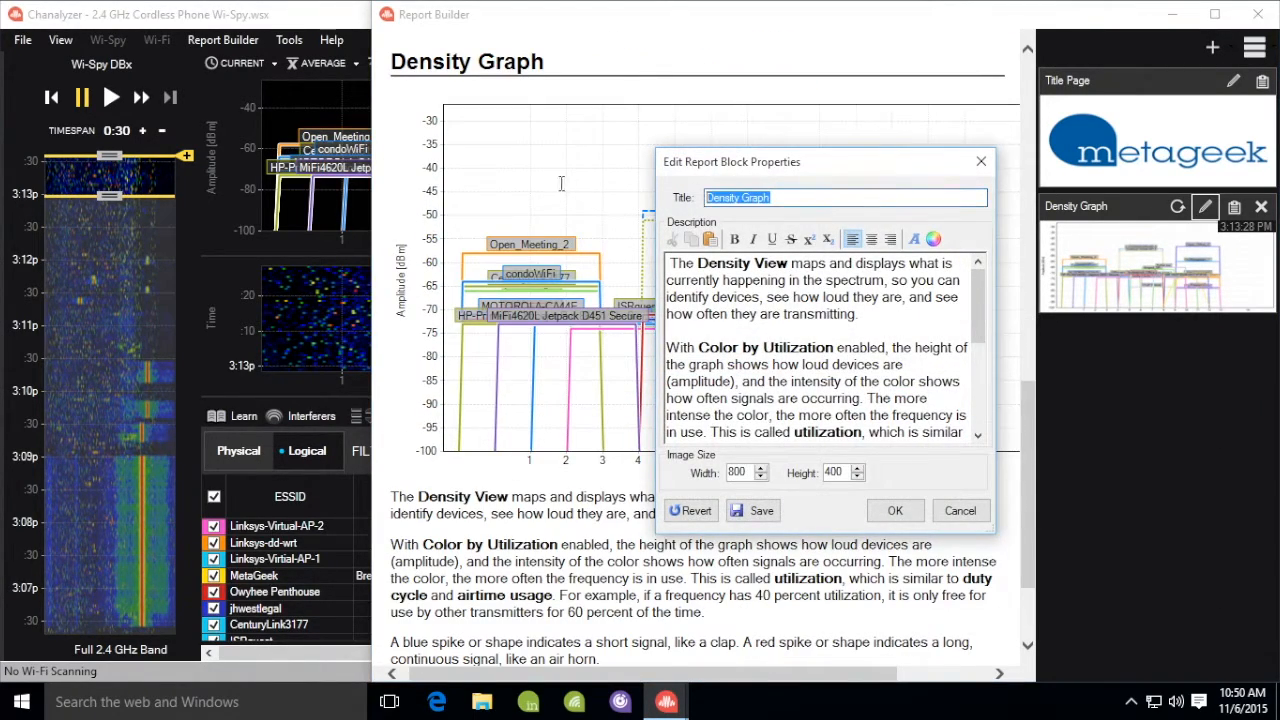
type("Networks")
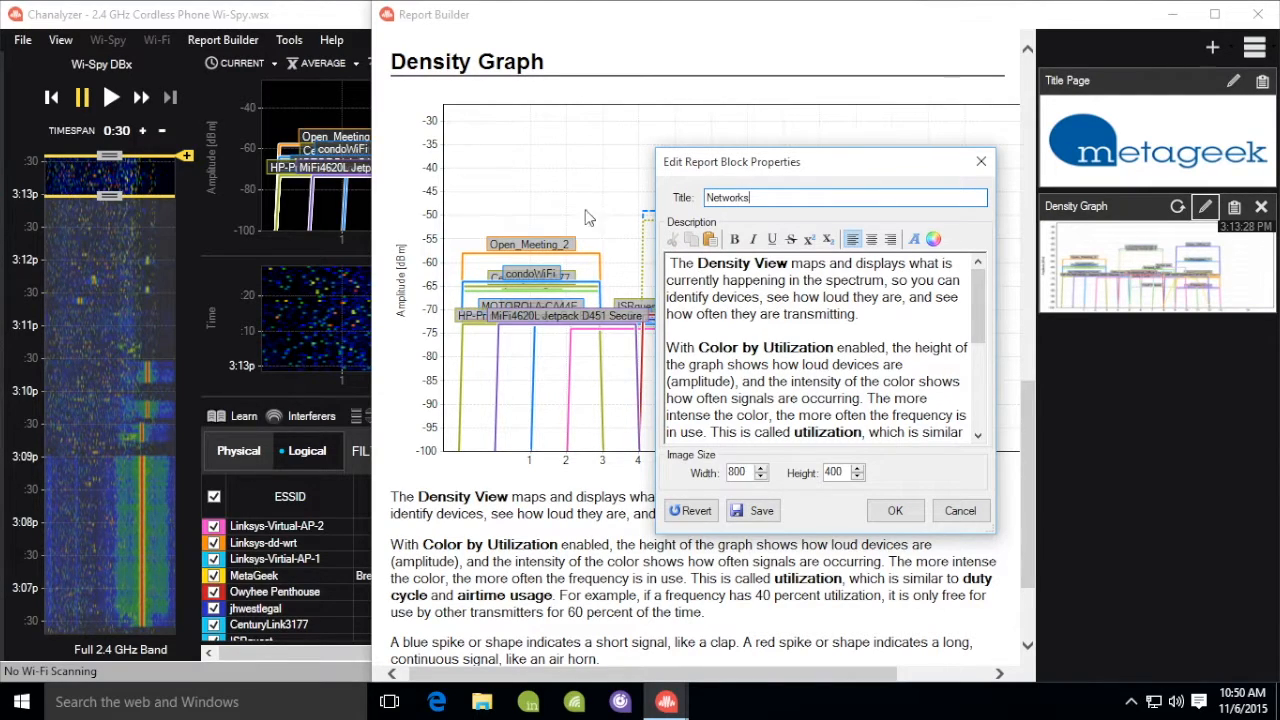
Step: Replace the block's description with "These are the networks that were visible." and apply the changes
left_click(727, 364)
left_click_drag(973, 288, 973, 261)
key("ctrl+a")
key("Delete")
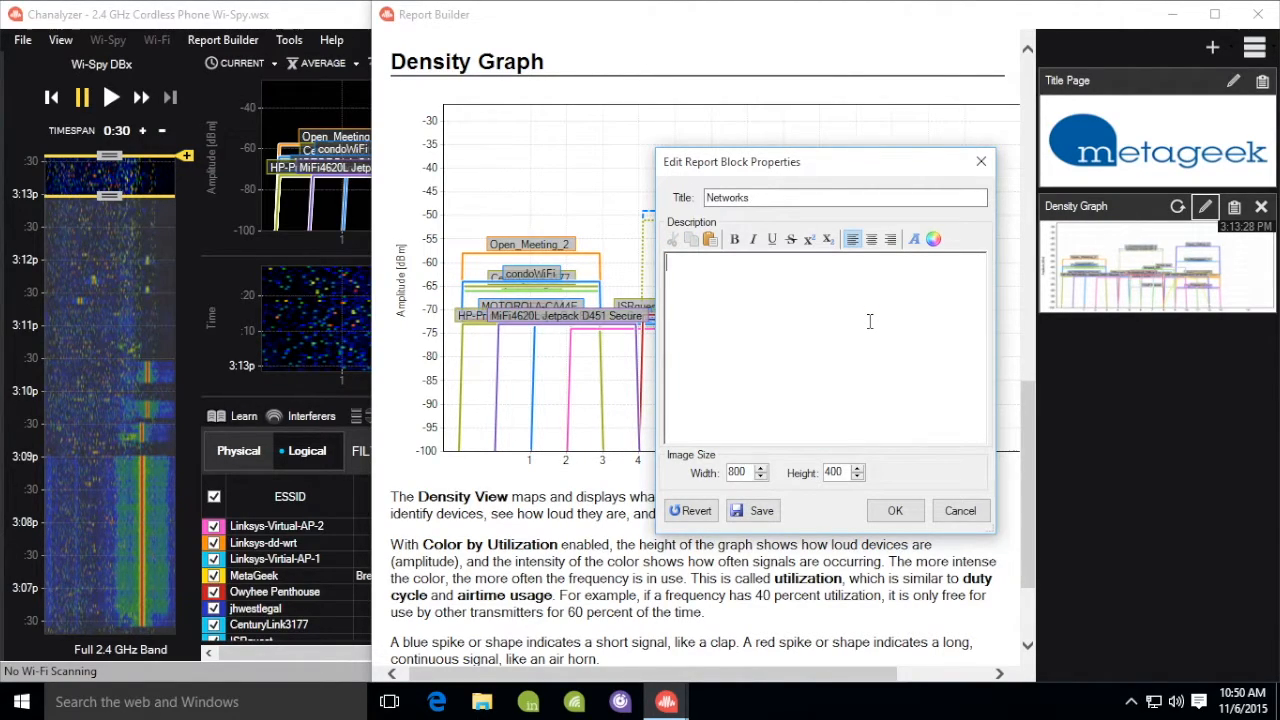
type("These are the networks that ")
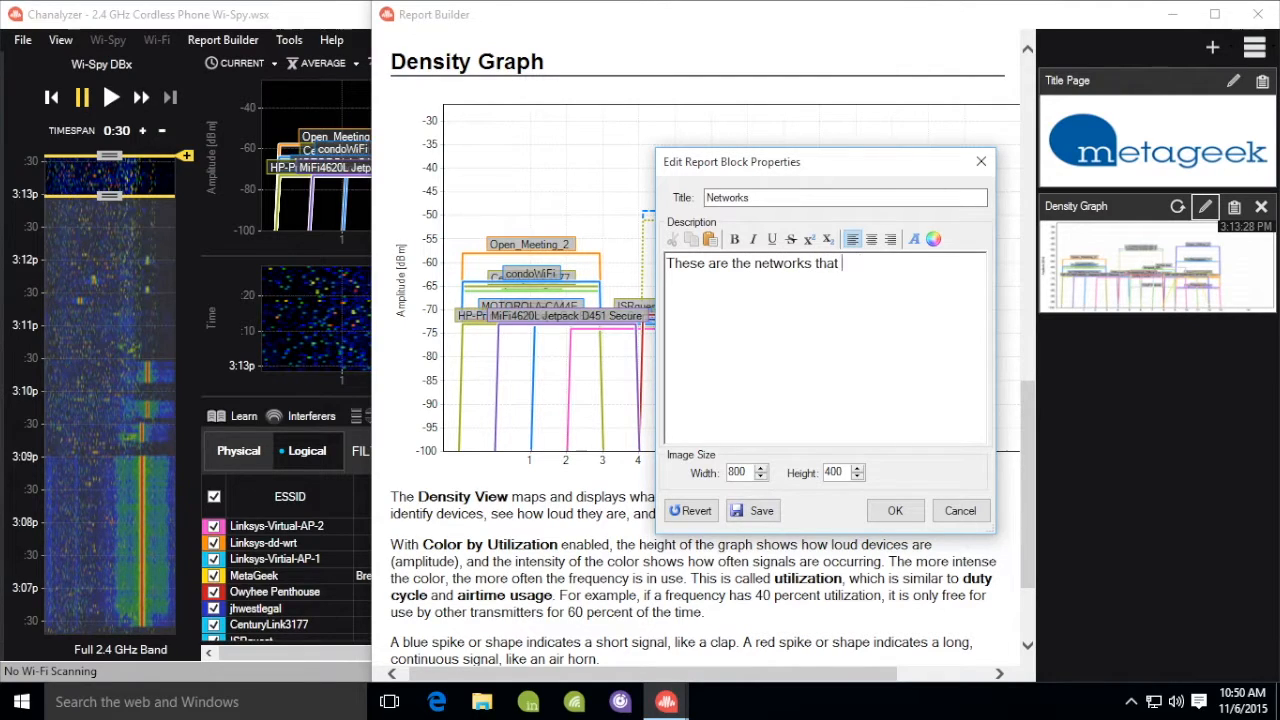
type("were visible.")
left_click(894, 510)
Step: Filter the recording's networks table by the SSID MetaGeek and exclude MetaGeek_QA27 from the displayed networks
left_click(348, 22)
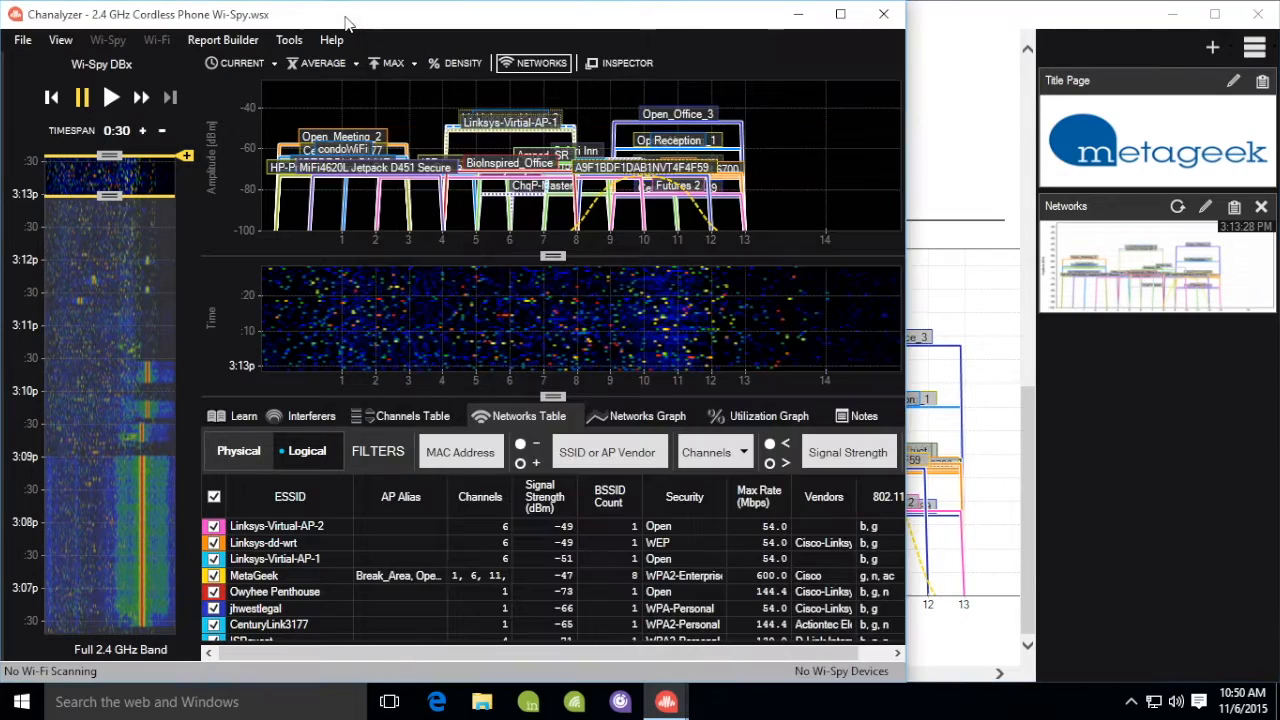
left_click(589, 450)
type("Metageek")
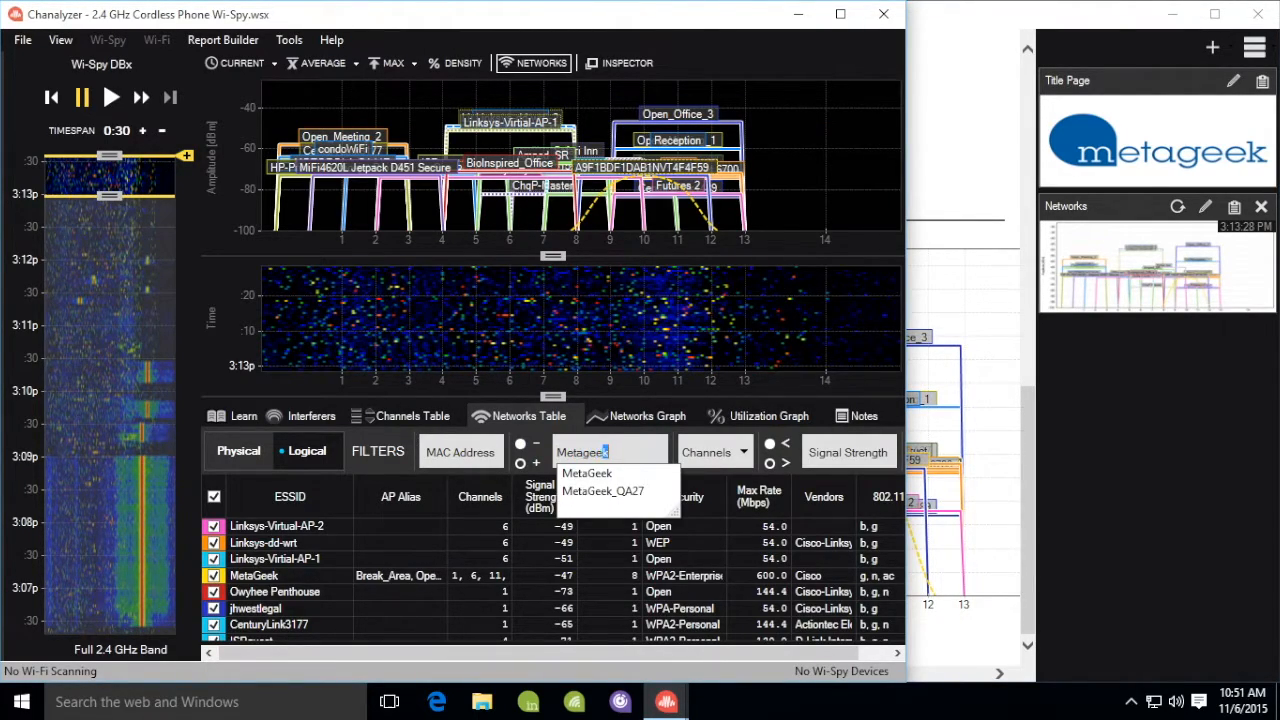
key("BackSpace")
key("BackSpace")
key("BackSpace")
key("BackSpace")
key("Return")
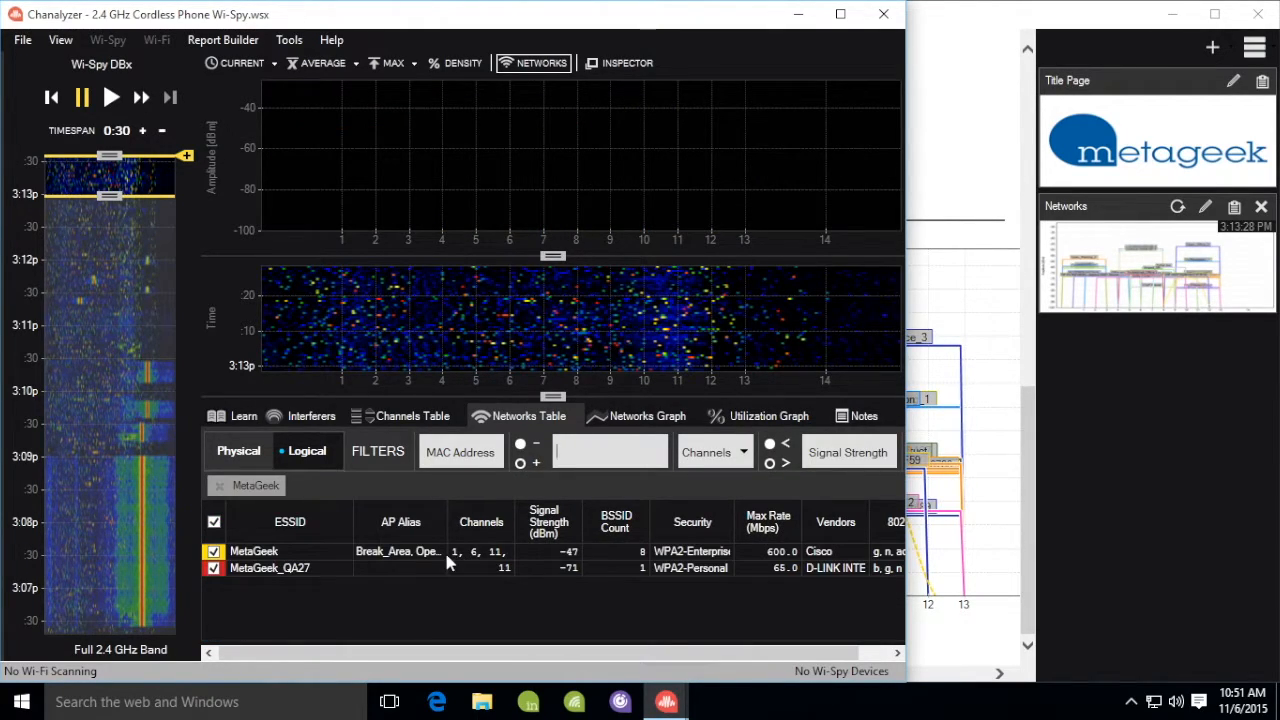
left_click(213, 568)
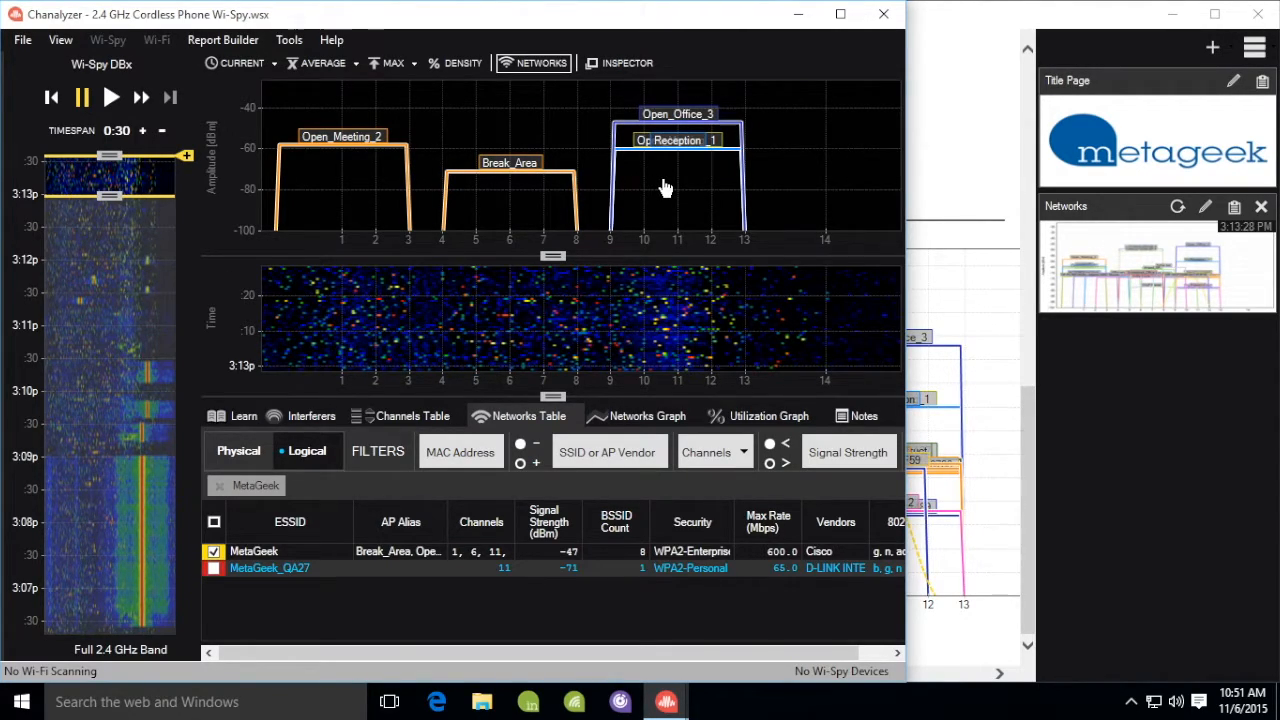
Step: Add the filtered MetaGeek networks view to the report as a Density Graph block and check it in the report
left_click(218, 42)
left_click(247, 128)
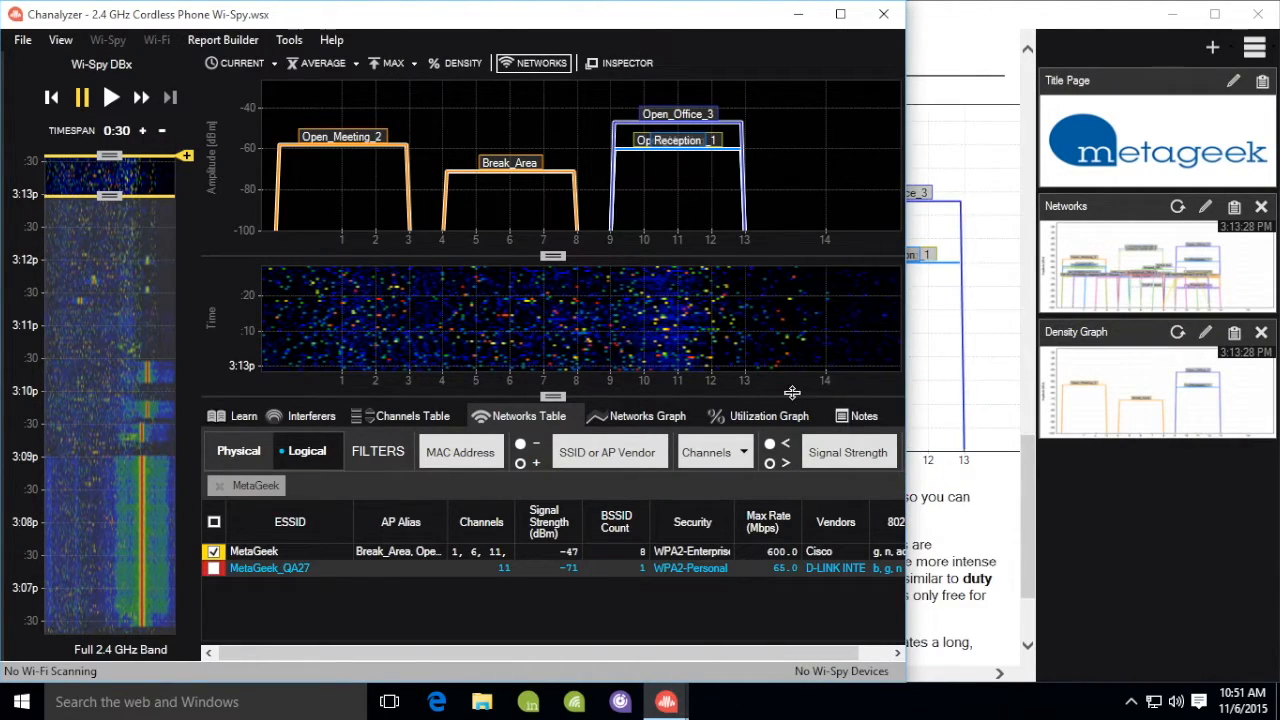
left_click(1019, 459)
left_click_drag(1030, 445, 1022, 500)
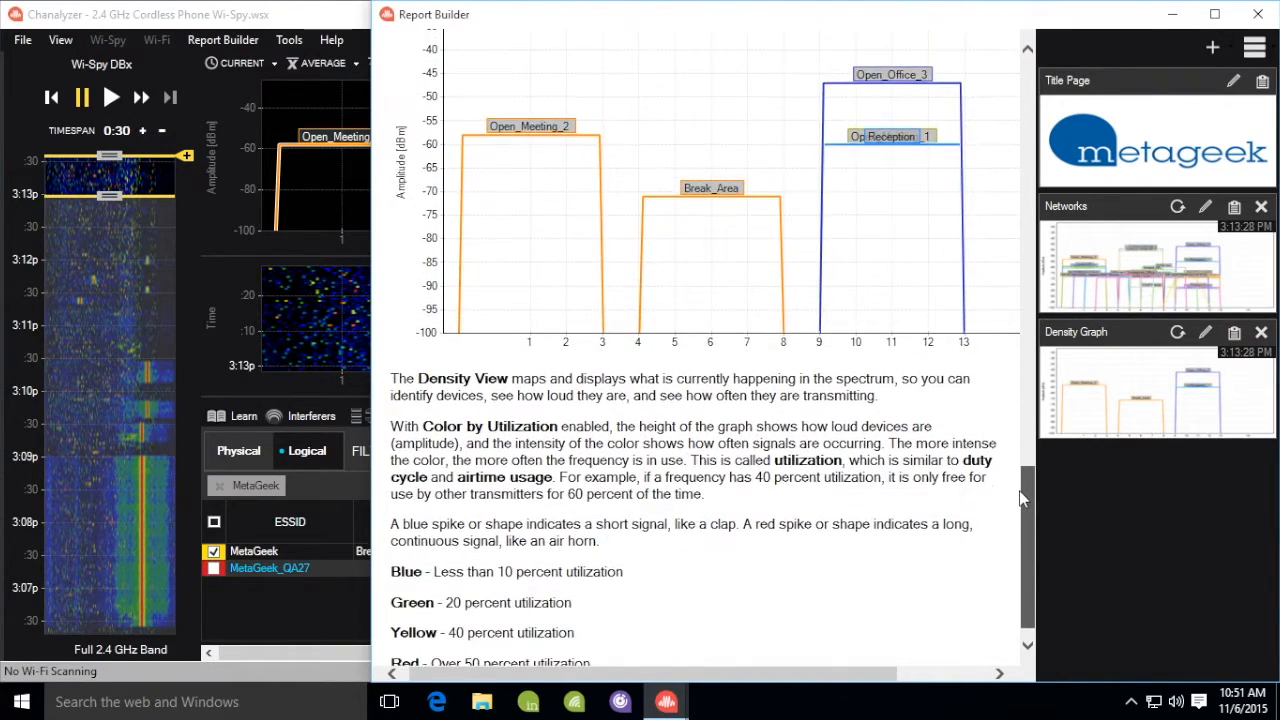
Step: Switch the recording's networks table to the Physical view and look through the listed MetaGeek access points
left_click(334, 67)
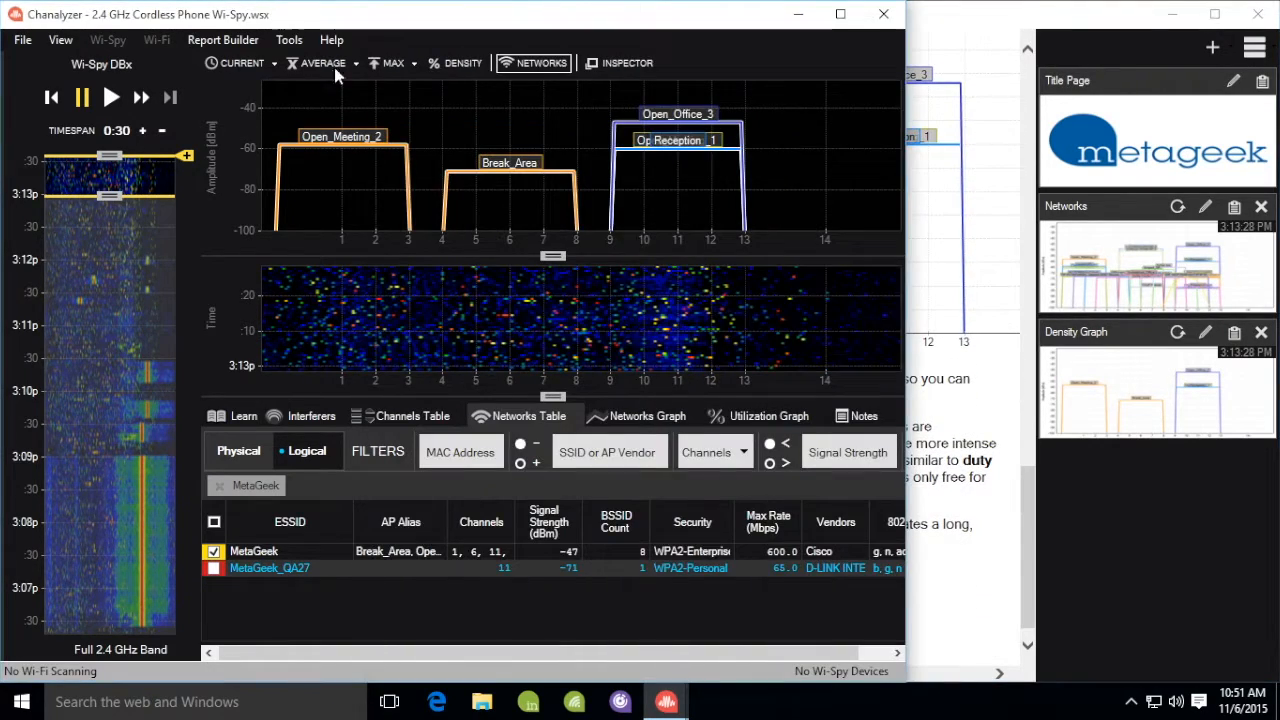
left_click(232, 449)
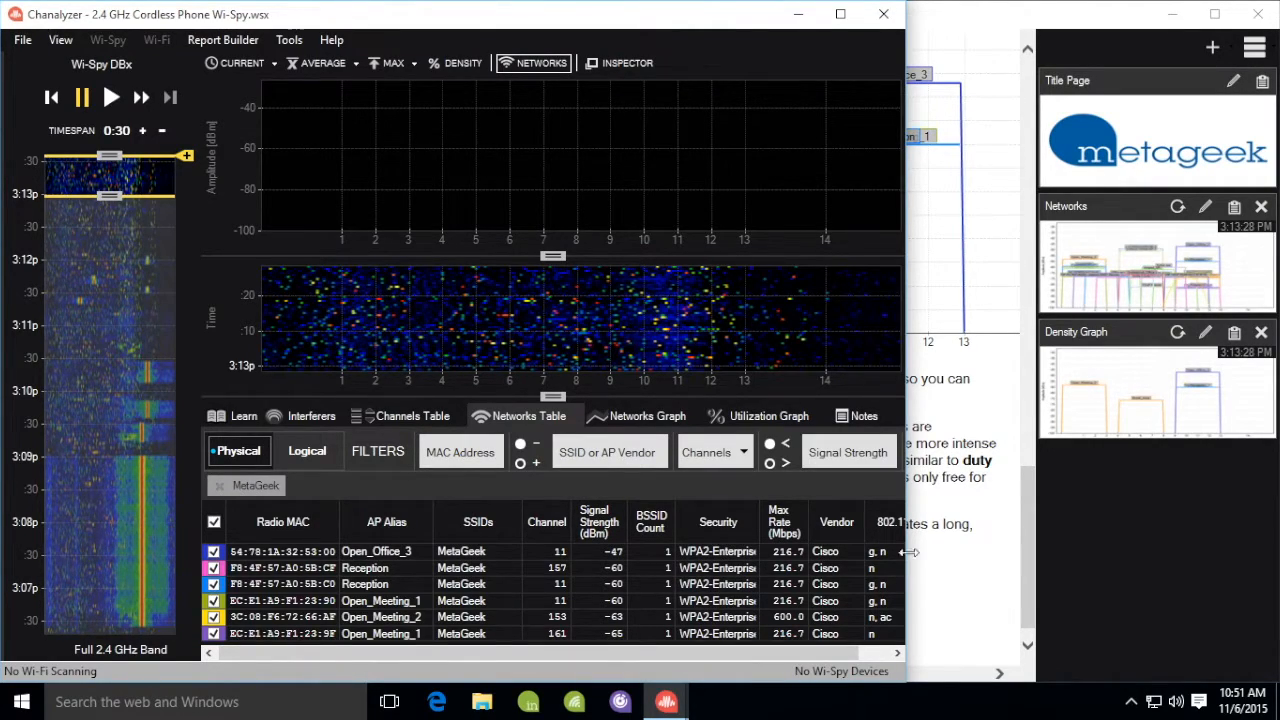
scroll(373, 570, "down", 2)
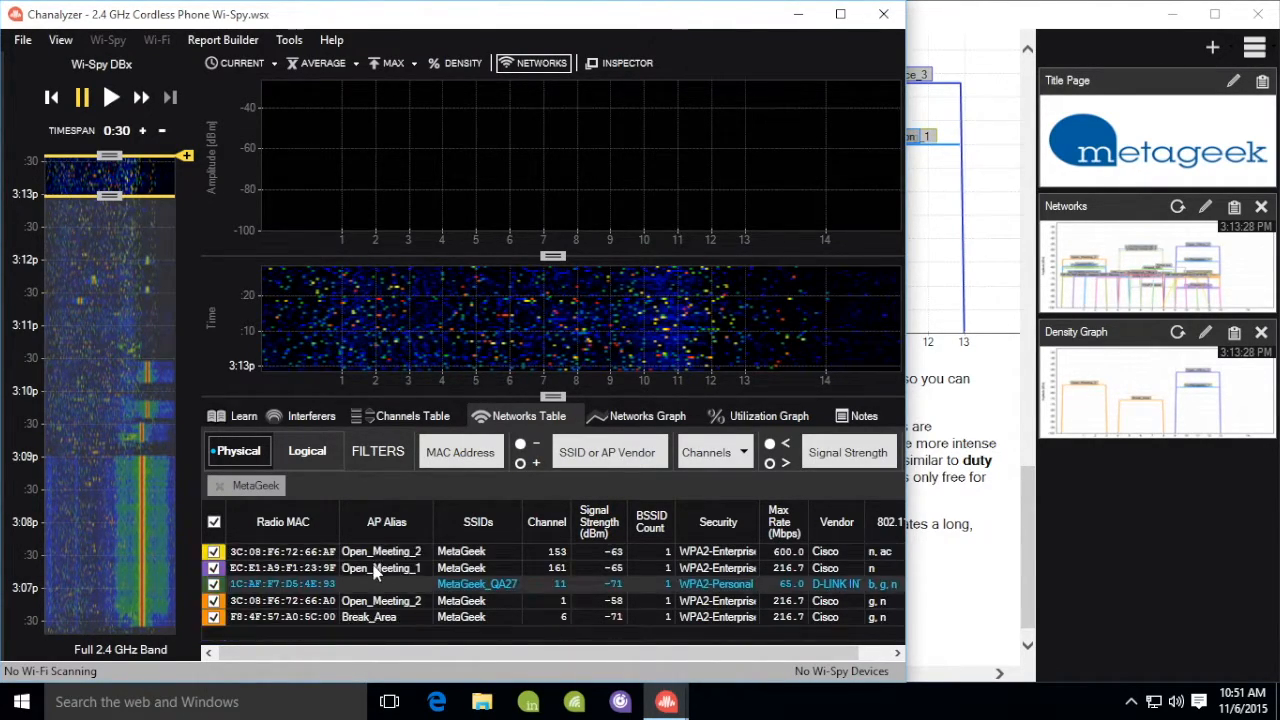
scroll(362, 590, "up", 1)
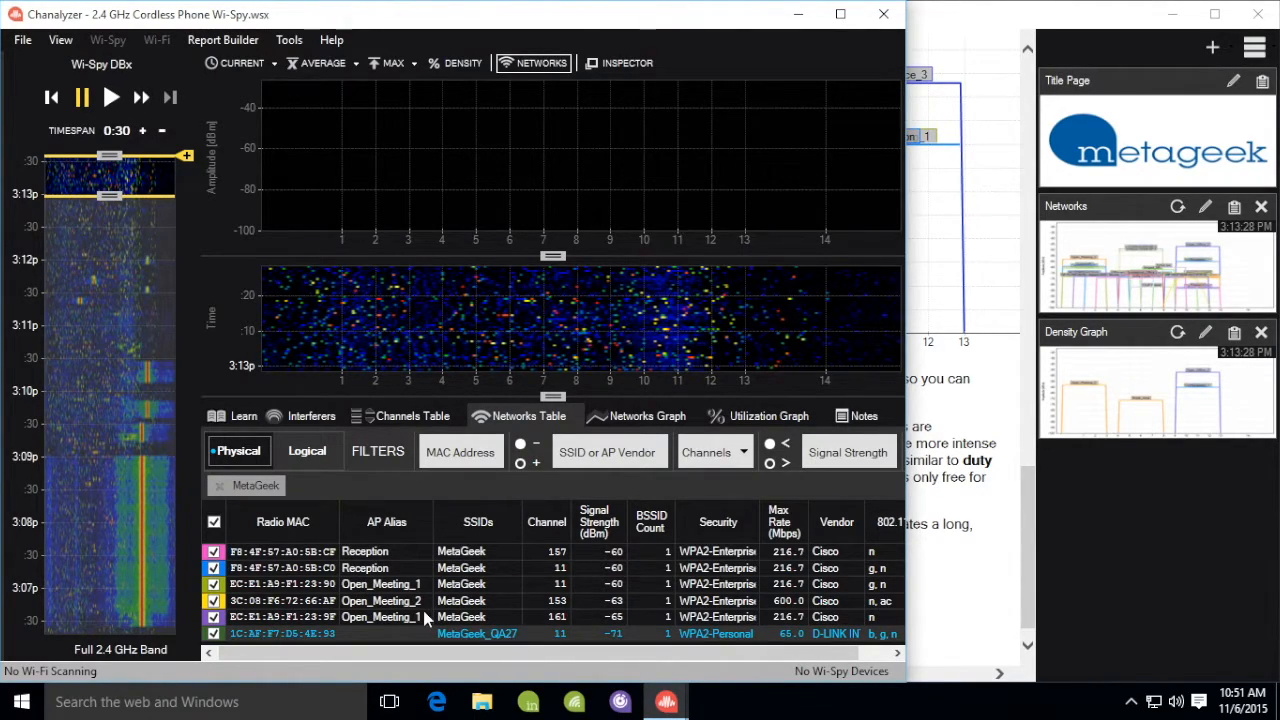
scroll(422, 606, "down", 1)
Step: Add the physical networks listing to the report as a Networks Table block and check it there
left_click(250, 42)
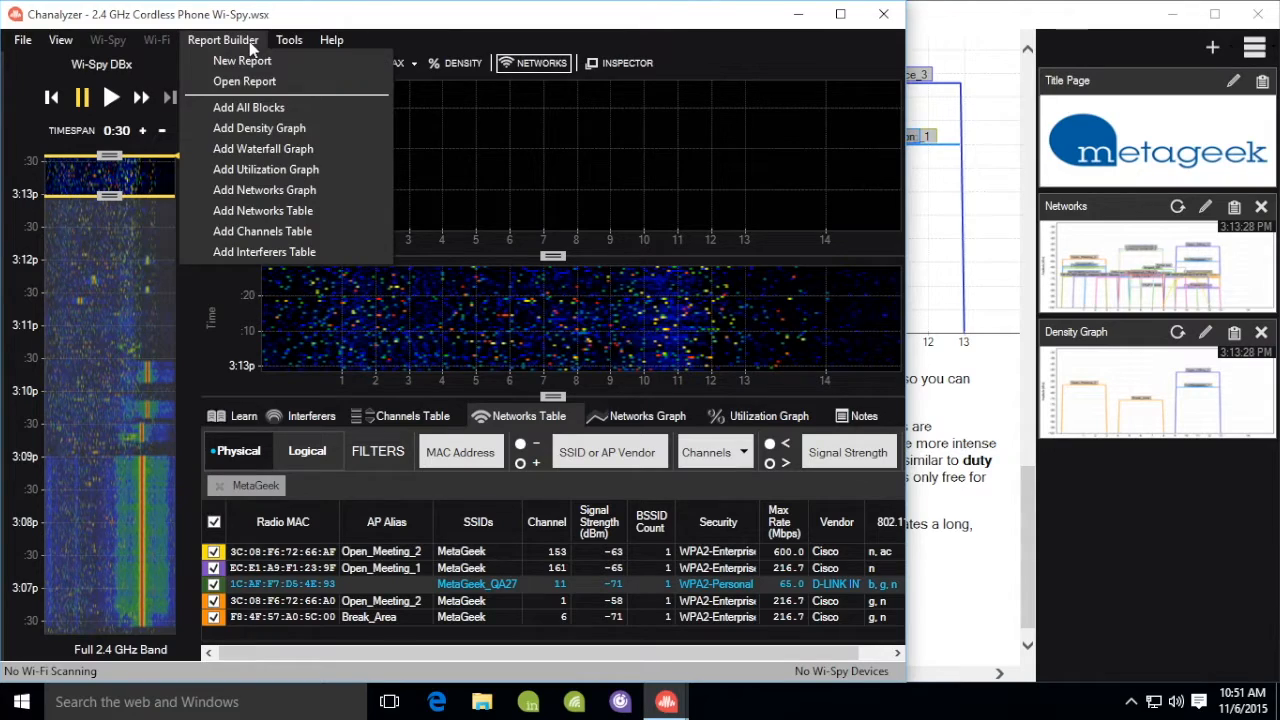
left_click(274, 214)
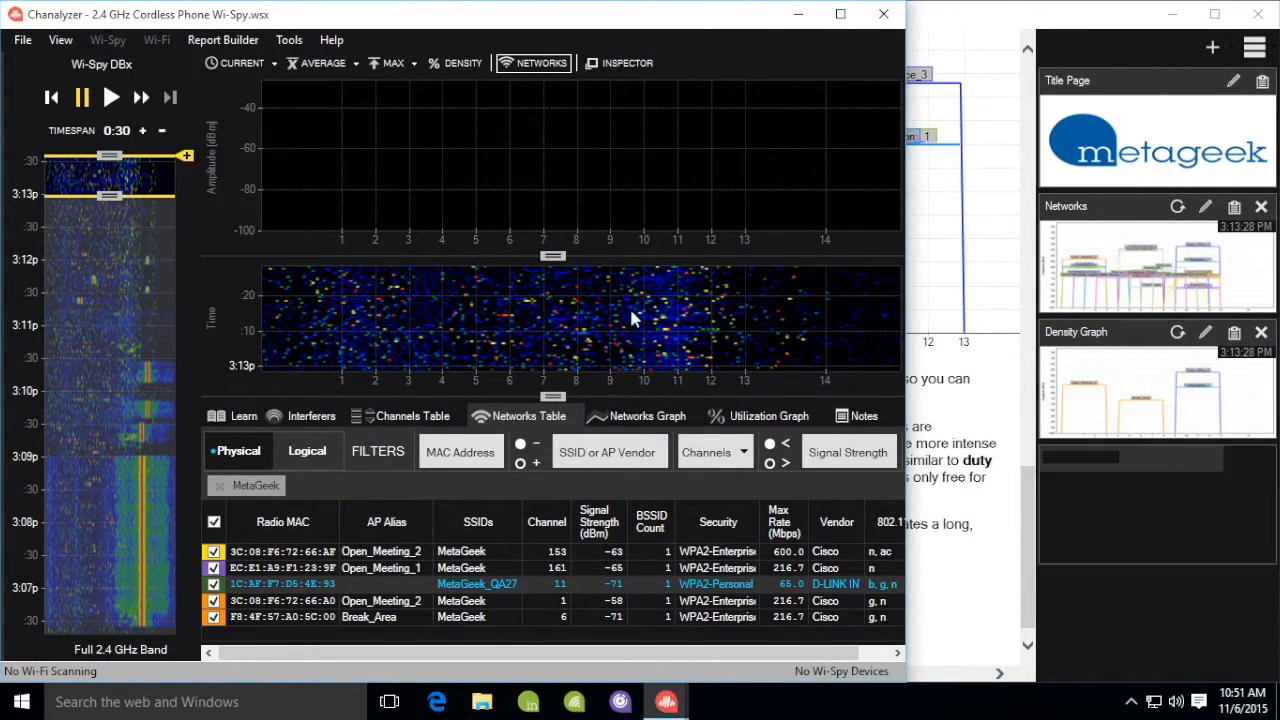
mouse_move(1028, 561)
left_mouse_down()
mouse_move(1025, 366)
mouse_move(1028, 566)
left_mouse_up()
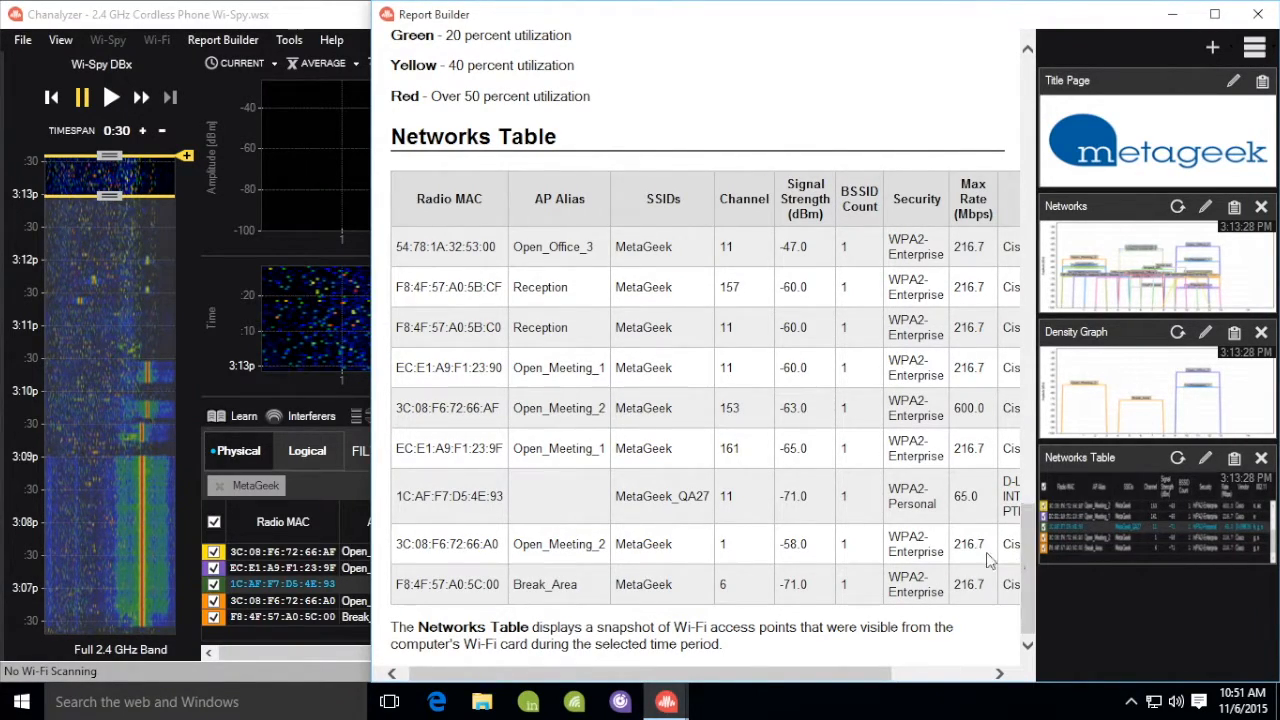
Step: Move the 30-second time selection to end at about 3:07:07 PM and show the Density and Current traces
left_click(305, 490)
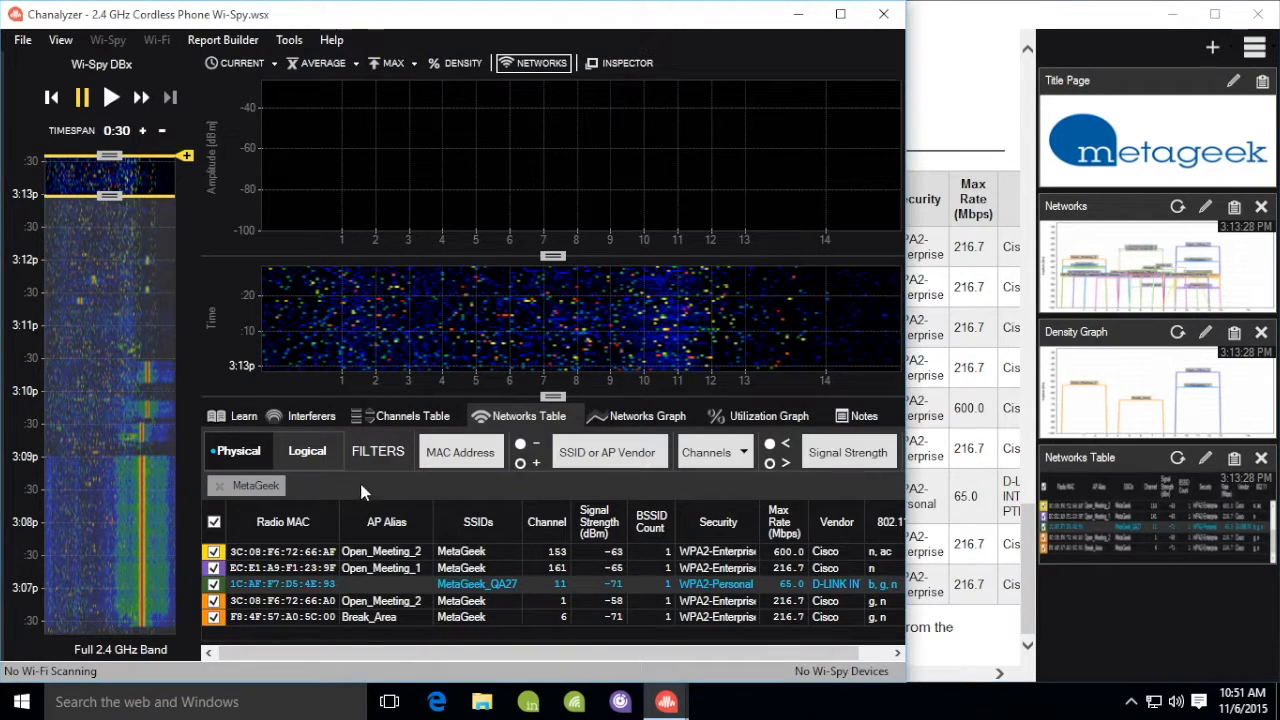
left_click_drag(150, 180, 147, 592)
left_click(456, 64)
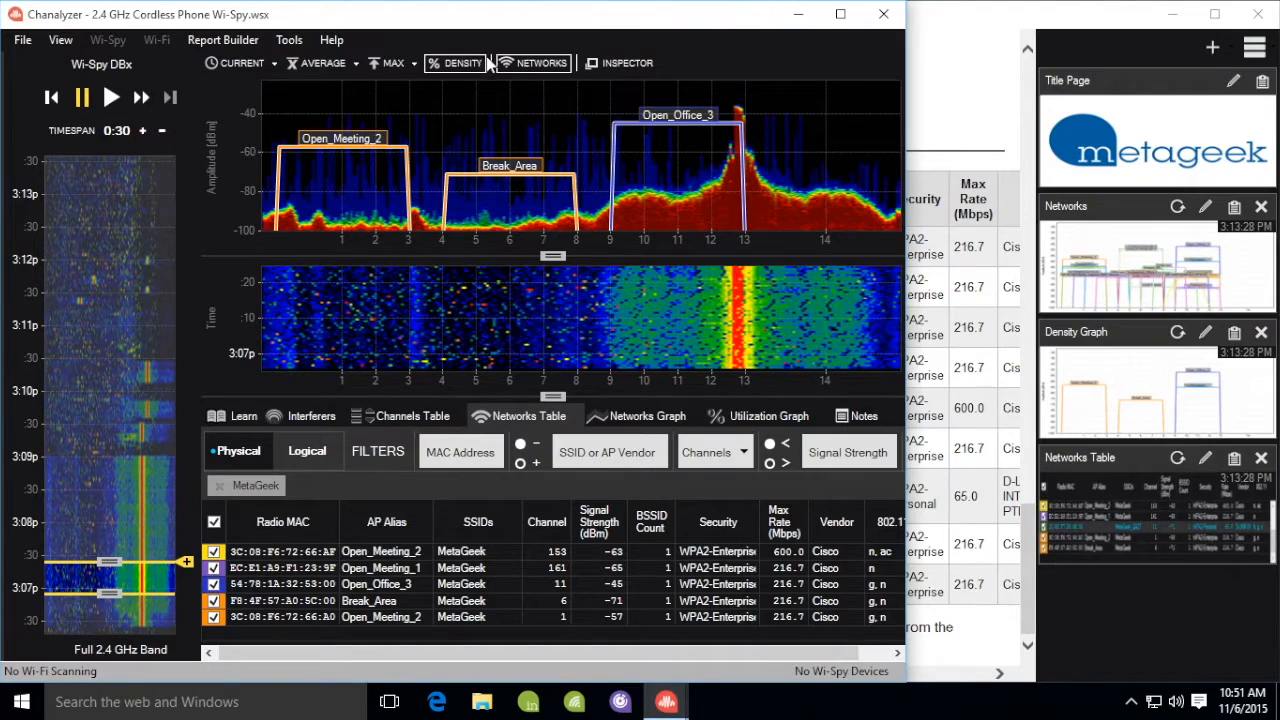
left_click(260, 64)
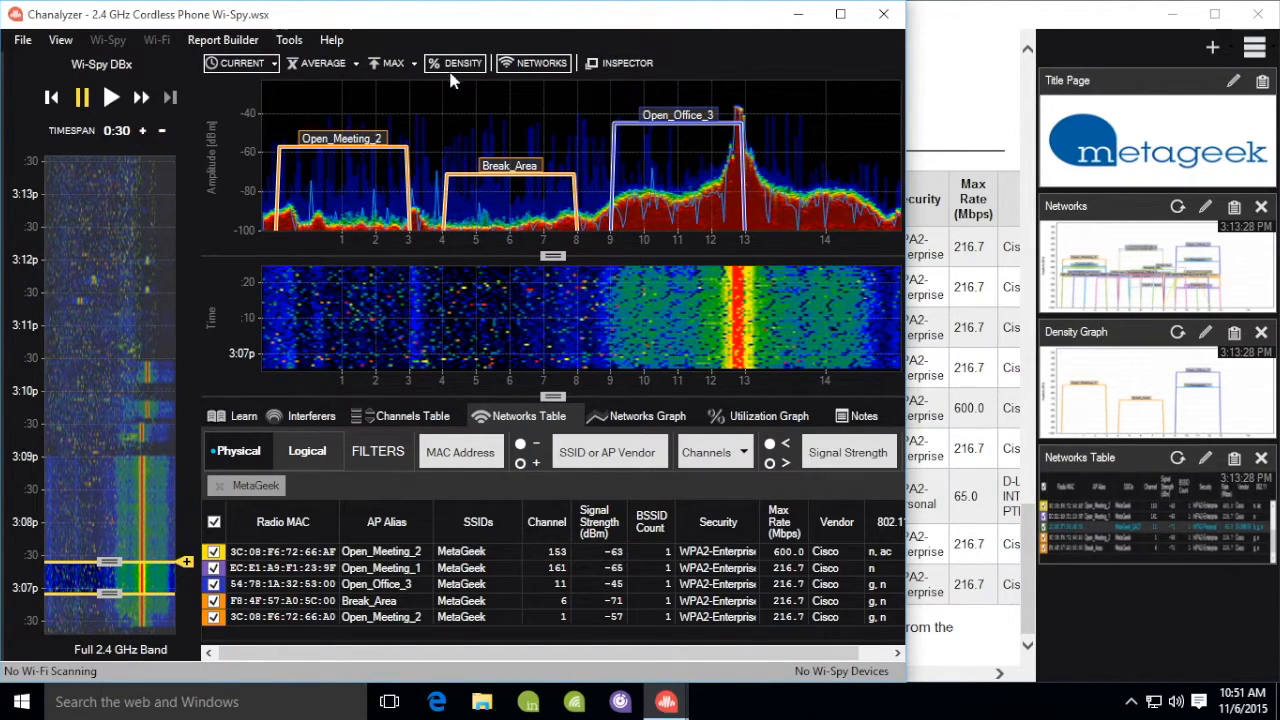
left_click_drag(154, 580, 158, 606)
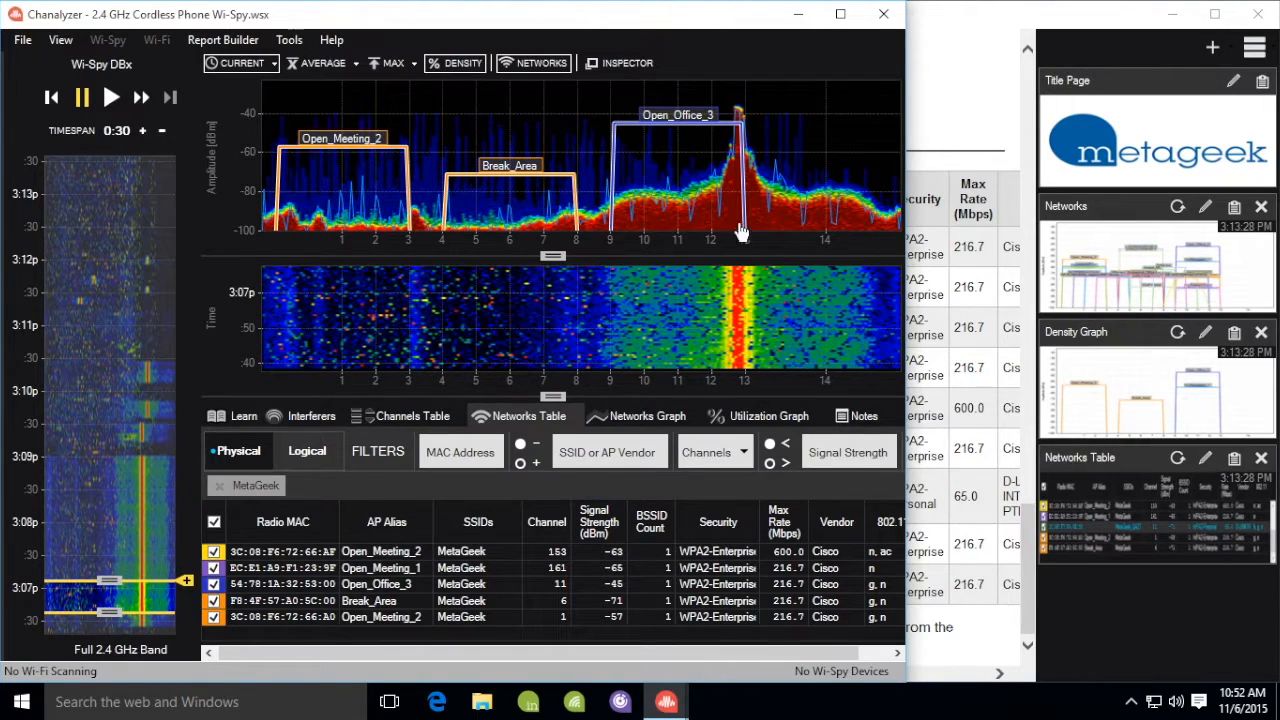
Step: Add the cordless phone spectrum view to the report as a Density Graph block and check it in the report
left_click(229, 39)
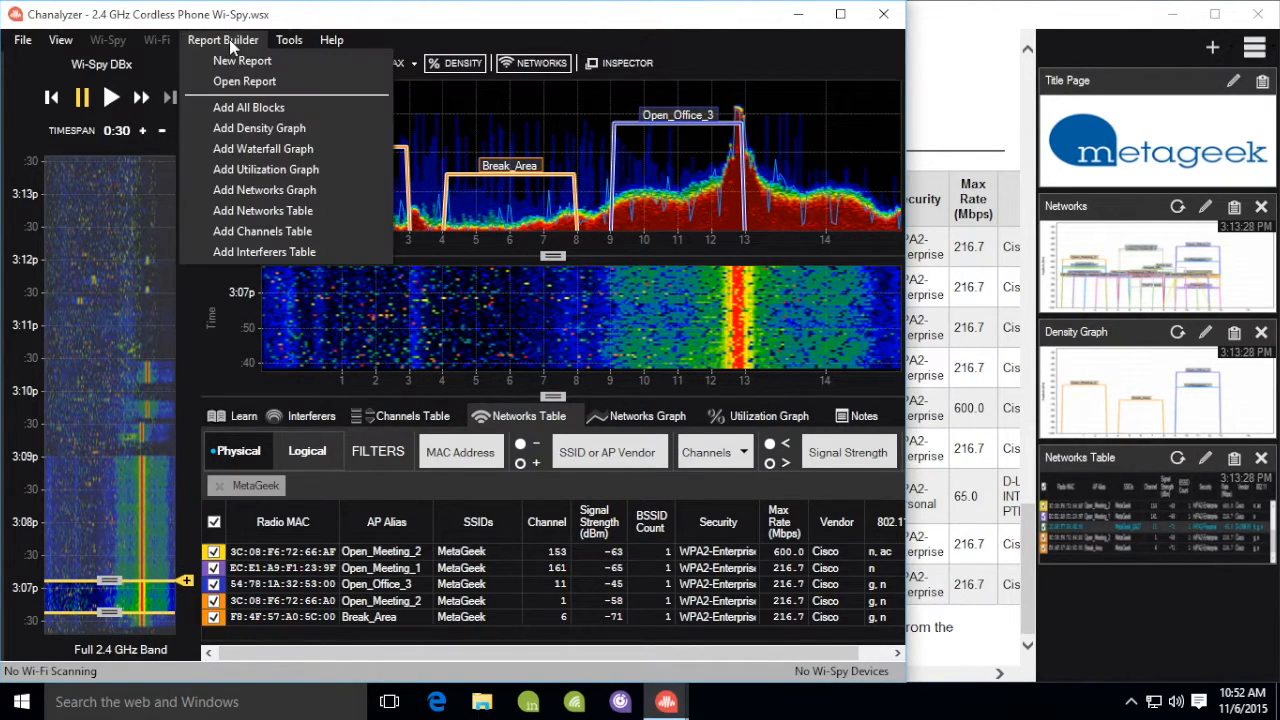
left_click(259, 128)
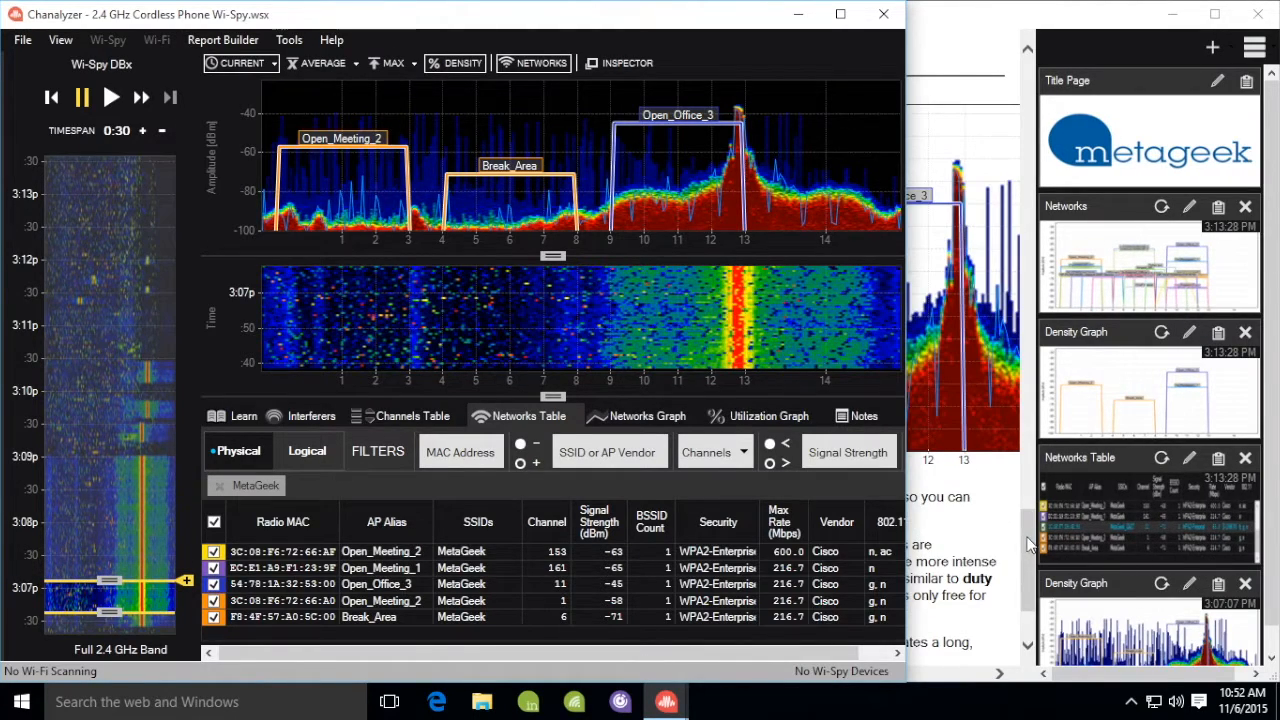
left_click(1029, 514)
left_click_drag(1029, 514, 1029, 556)
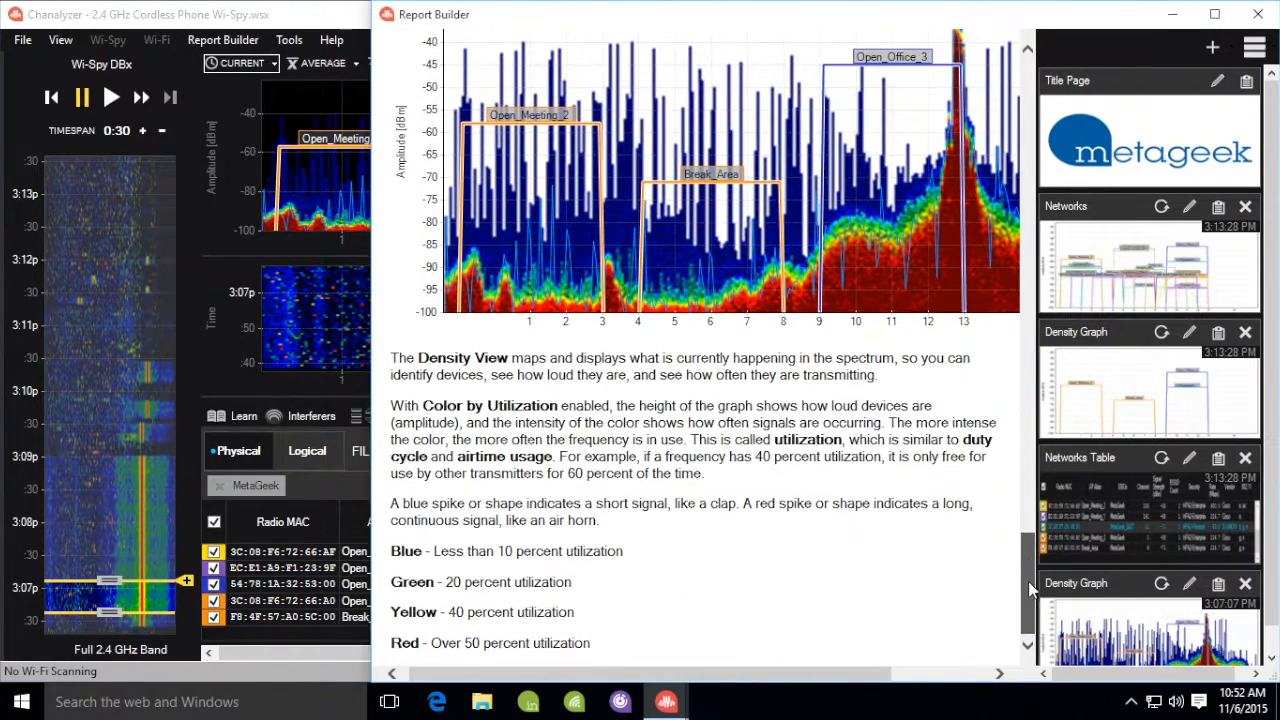
Step: Set the title of the newest Density Graph block to Cordless Phone and apply the change
left_click(1189, 584)
left_click_drag(788, 198, 630, 188)
type("Cordless Phone")
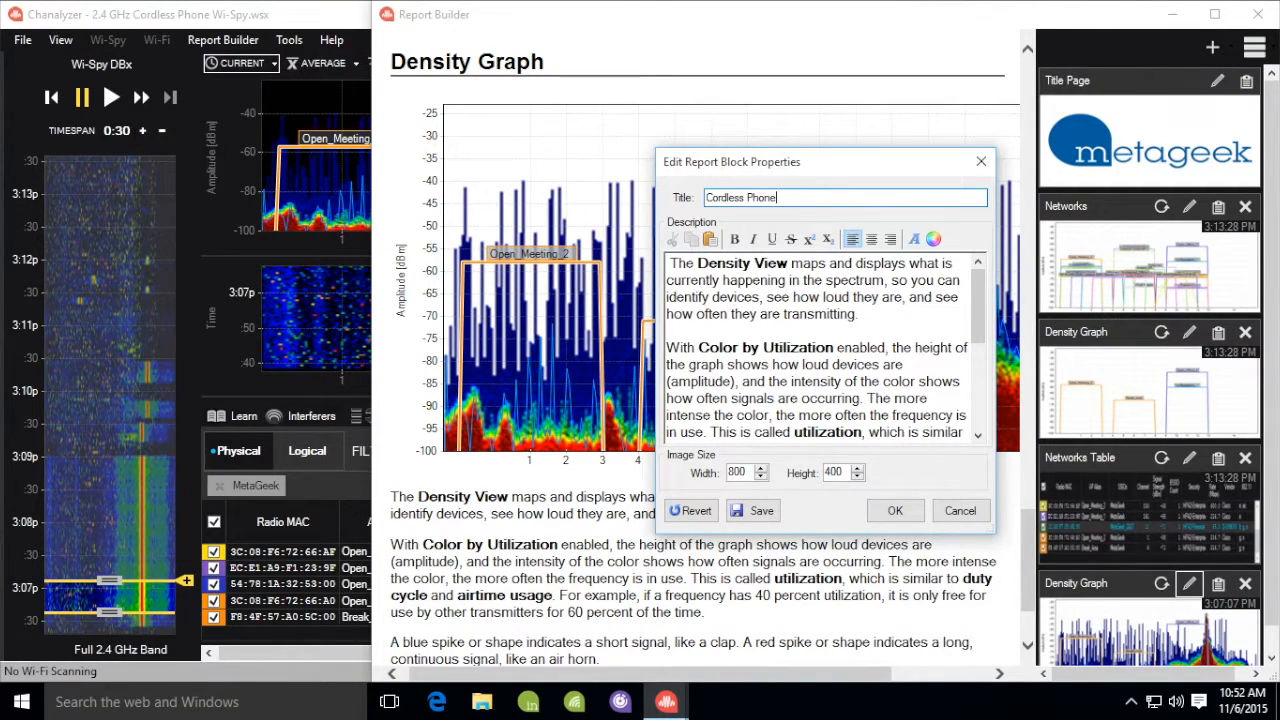
left_click(895, 510)
Step: Move the recording's time selection to the intermittent phone activity around 3:09p and set its timespan to 1:05
left_click(288, 7)
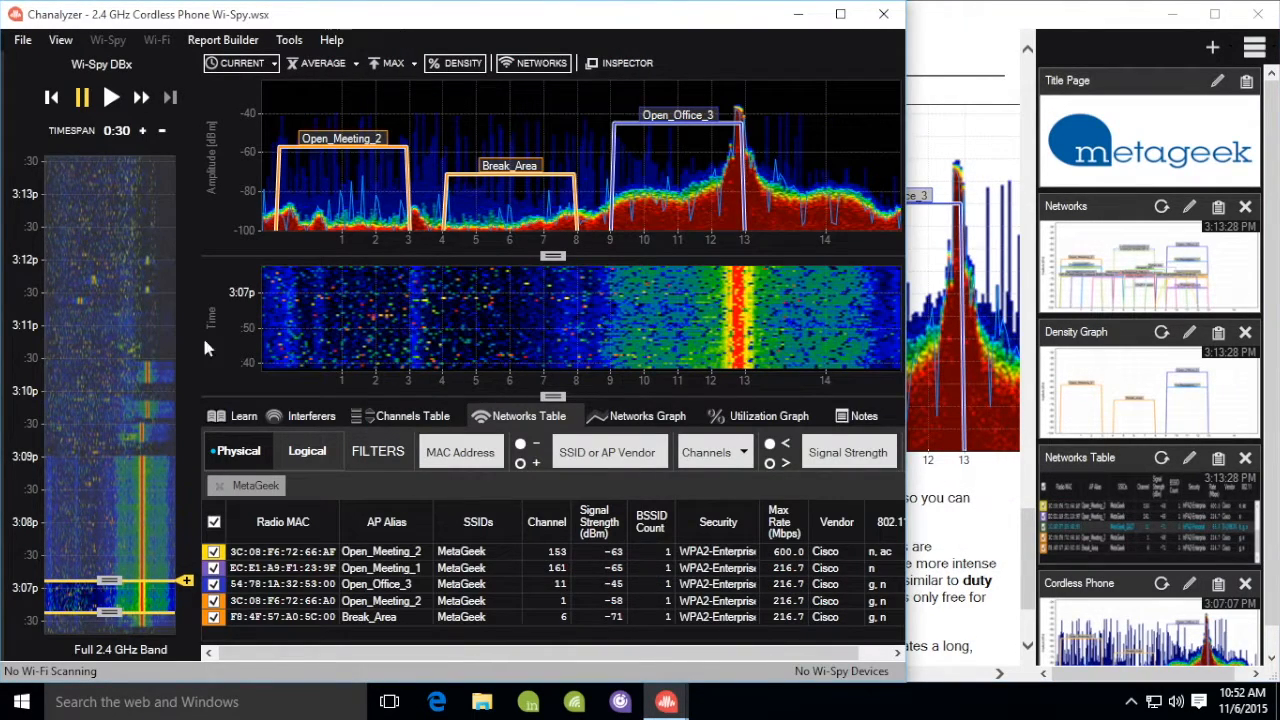
left_click_drag(143, 600, 112, 344)
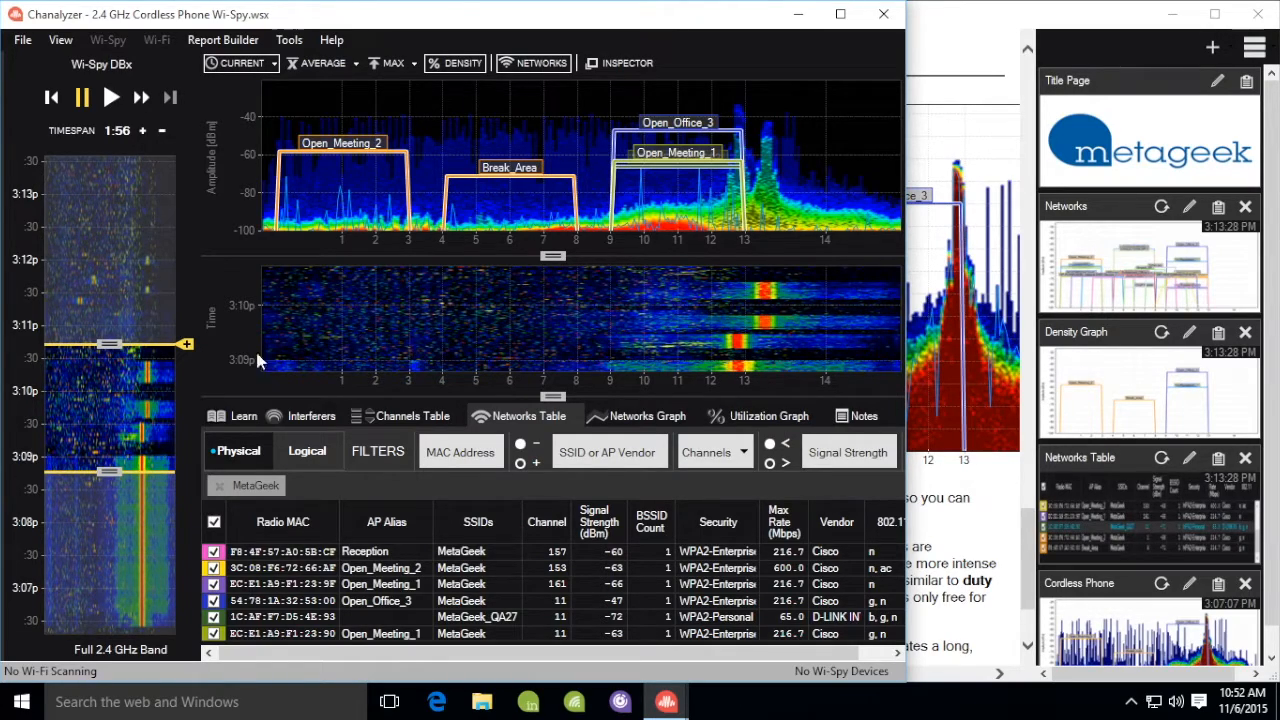
left_click_drag(110, 346, 114, 401)
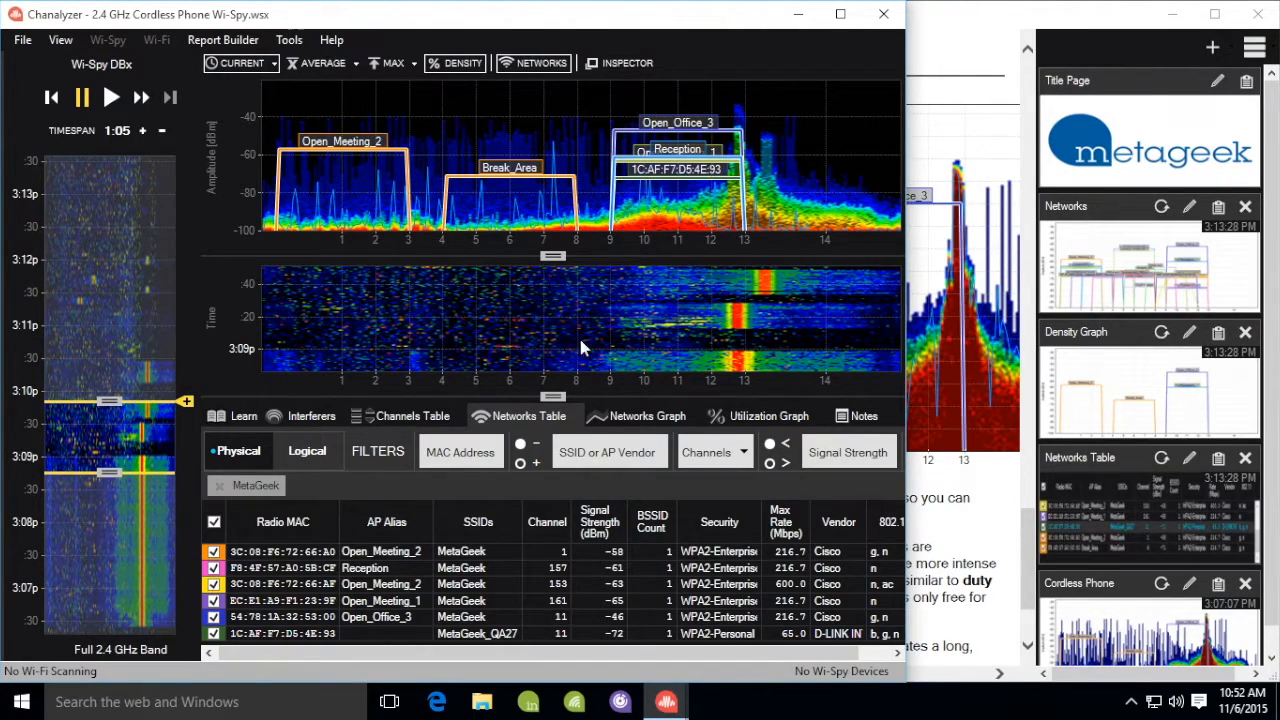
Step: Add the selected period to the report as a Waterfall Graph block and check it in the report
left_click(240, 42)
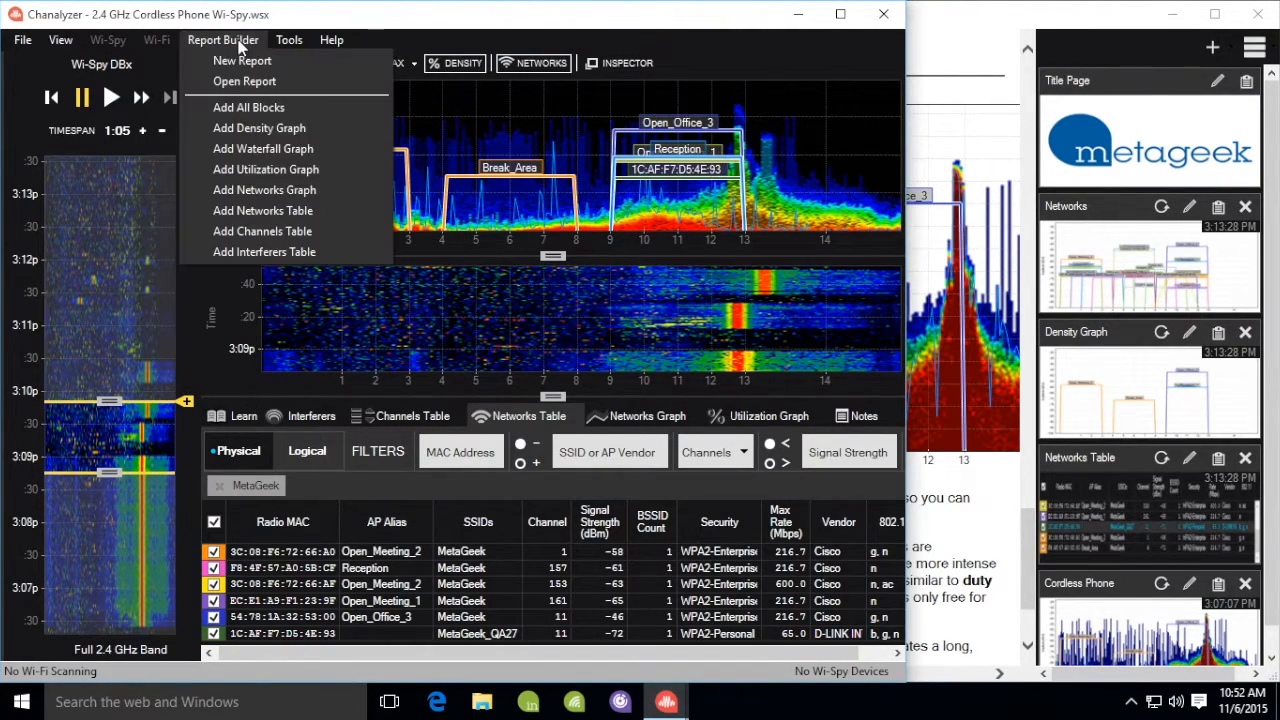
left_click(255, 150)
mouse_move(1029, 577)
left_mouse_down()
mouse_move(1028, 557)
mouse_move(1027, 594)
mouse_move(1030, 500)
mouse_move(1028, 590)
left_mouse_up()
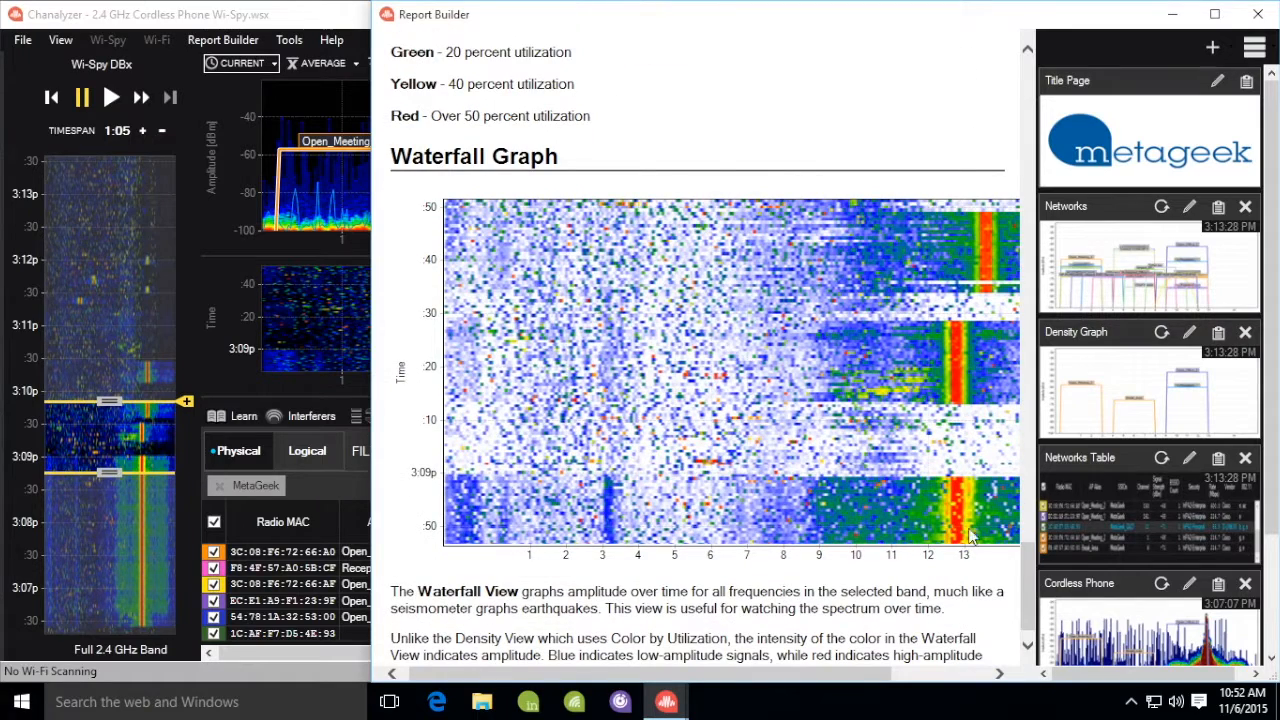
Step: Move the 1:05 time selection to about 3:07p to 3:08p and hide the network overlays on the density view
left_click(351, 25)
left_click_drag(120, 436, 131, 547)
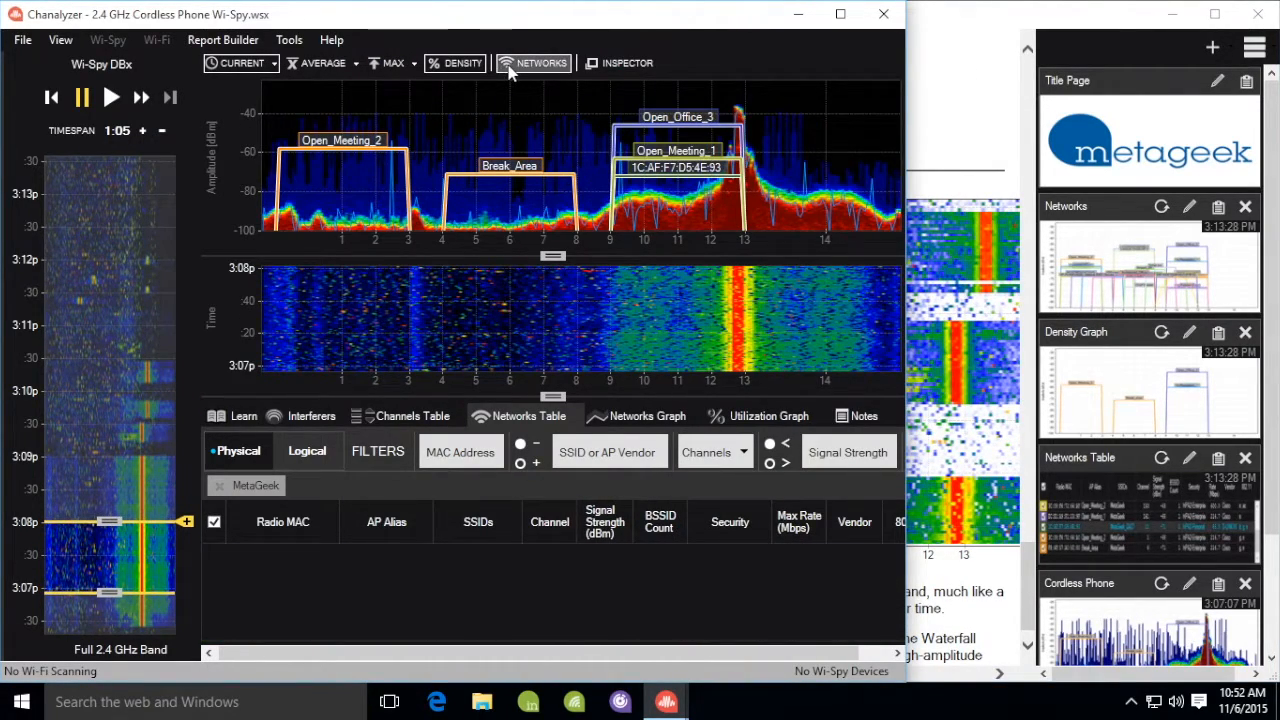
left_click(512, 66)
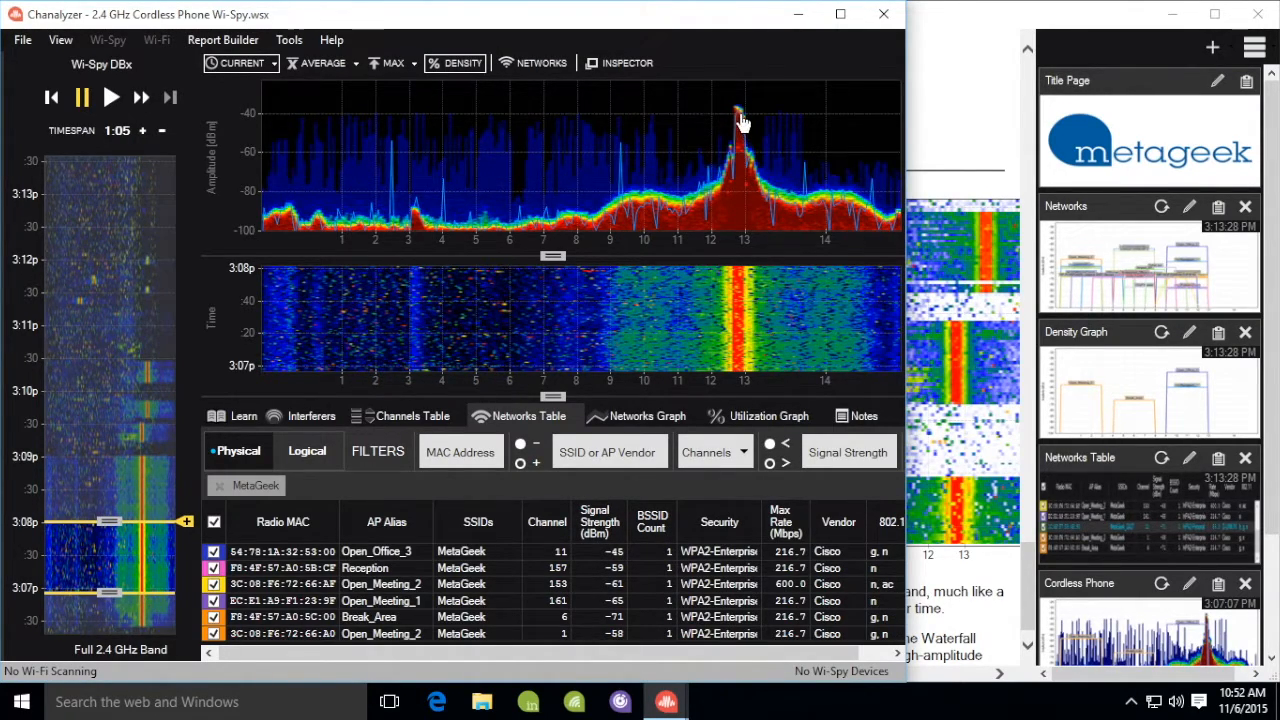
Step: Show the Utilization Graph for the selected period and set its amplitude threshold to -70 dBm
left_click(782, 420)
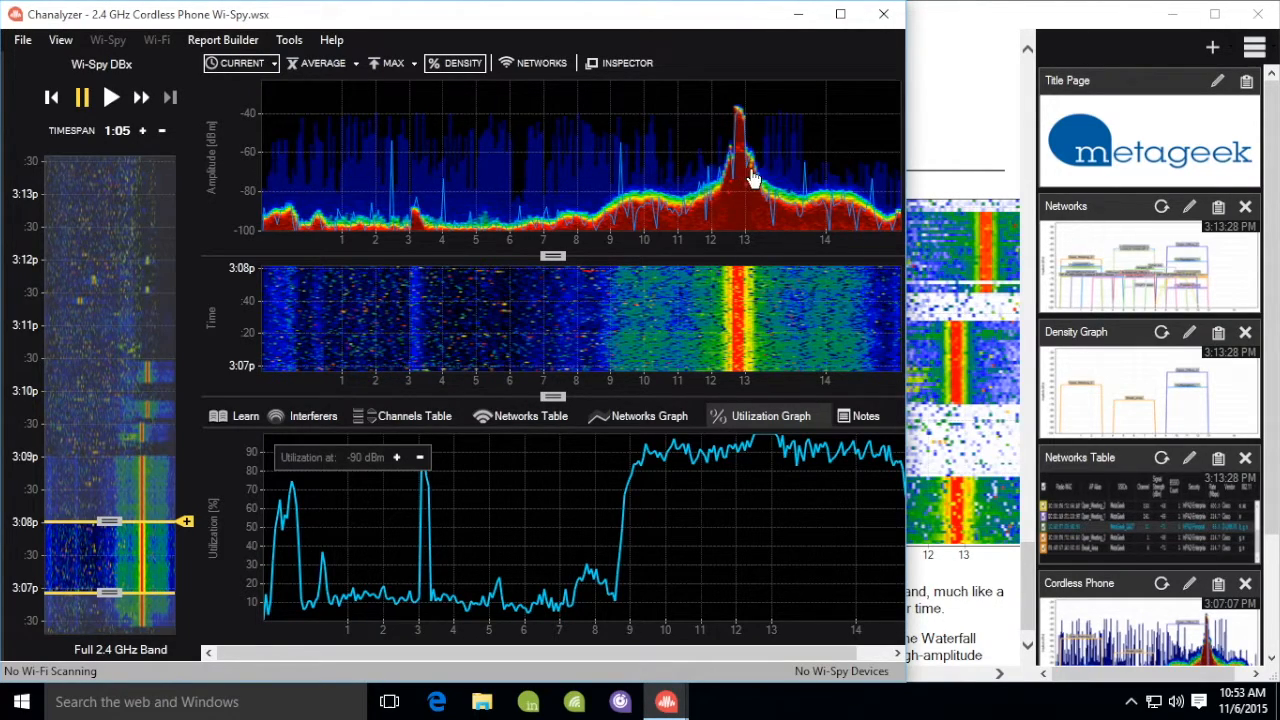
left_click(420, 459)
left_click(420, 459)
left_click(399, 460)
left_click(399, 460)
left_click(399, 457)
left_click(399, 457)
left_click(399, 457)
left_click(399, 457)
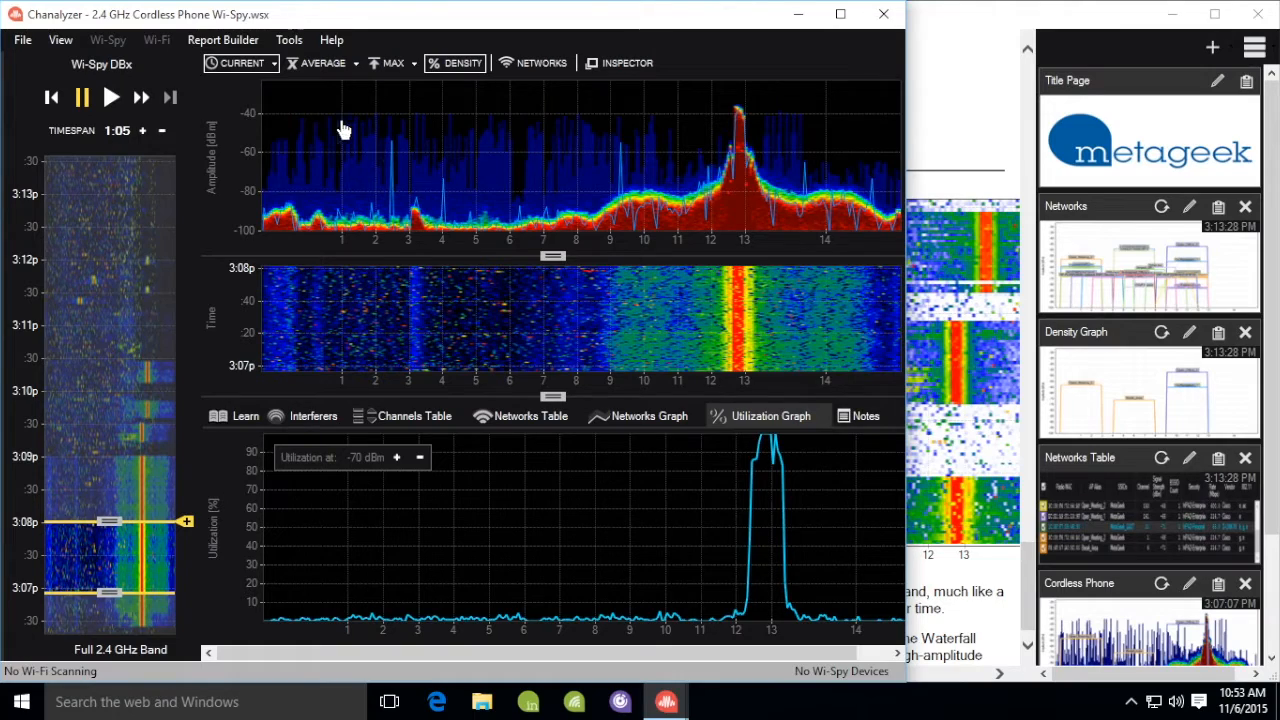
Step: Add the utilization view to the report as a Utilization Graph block and check it in the report
left_click(212, 40)
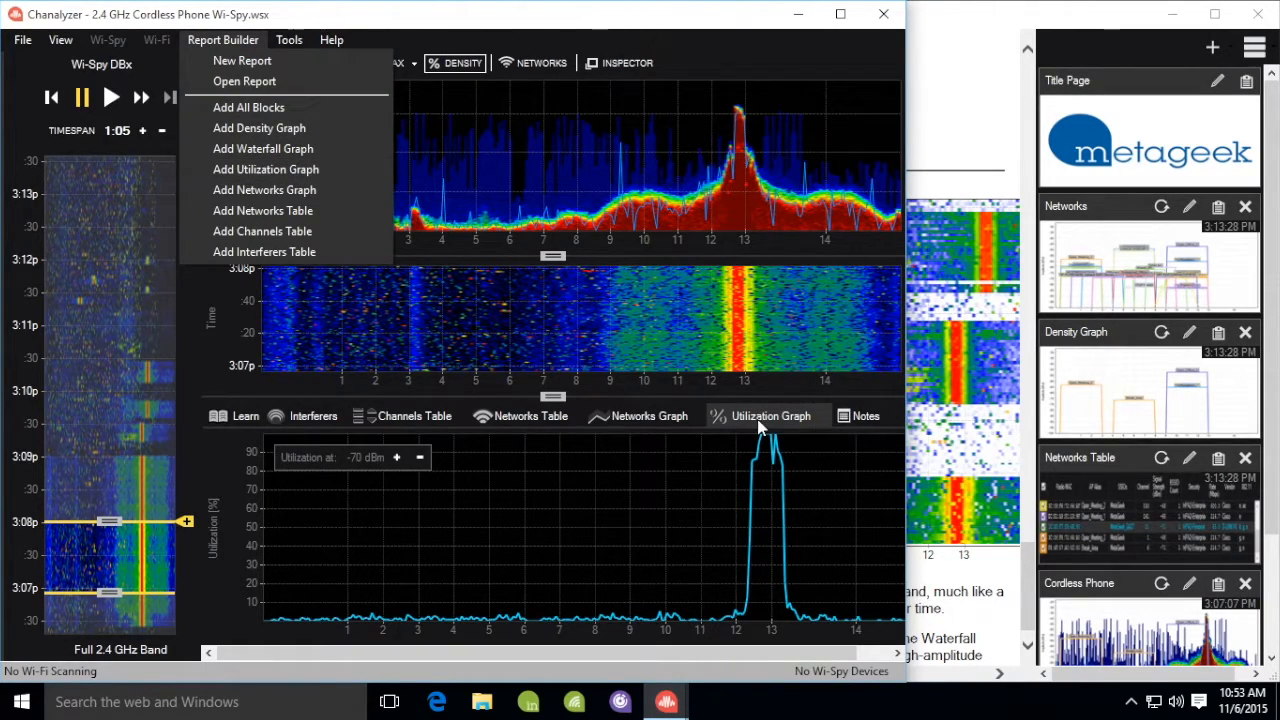
left_click(291, 170)
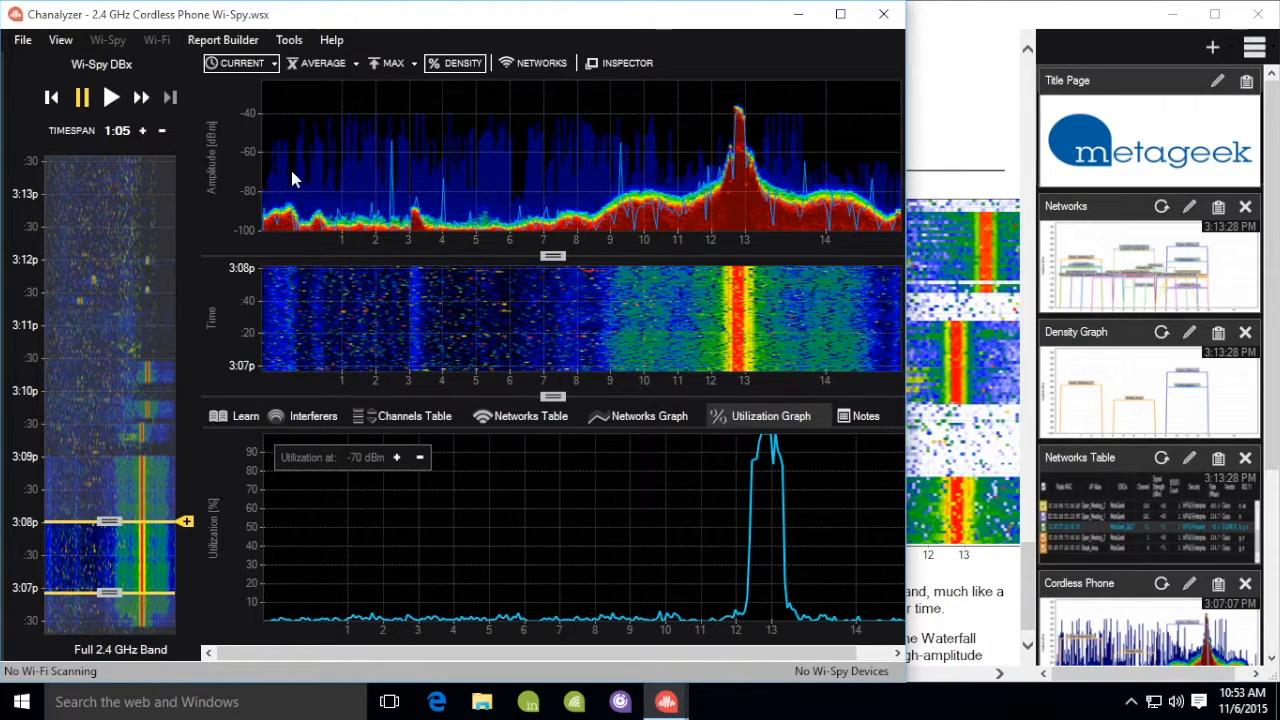
left_click(1090, 24)
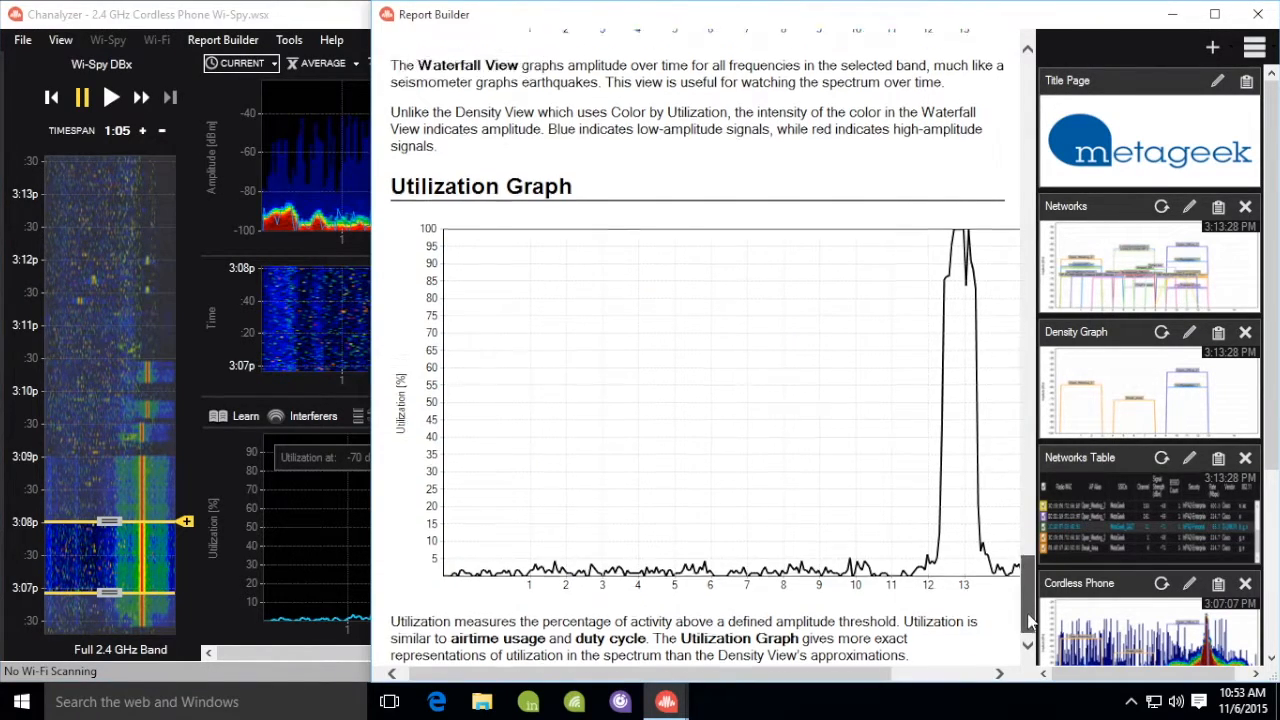
scroll(1030, 623, "up", 2)
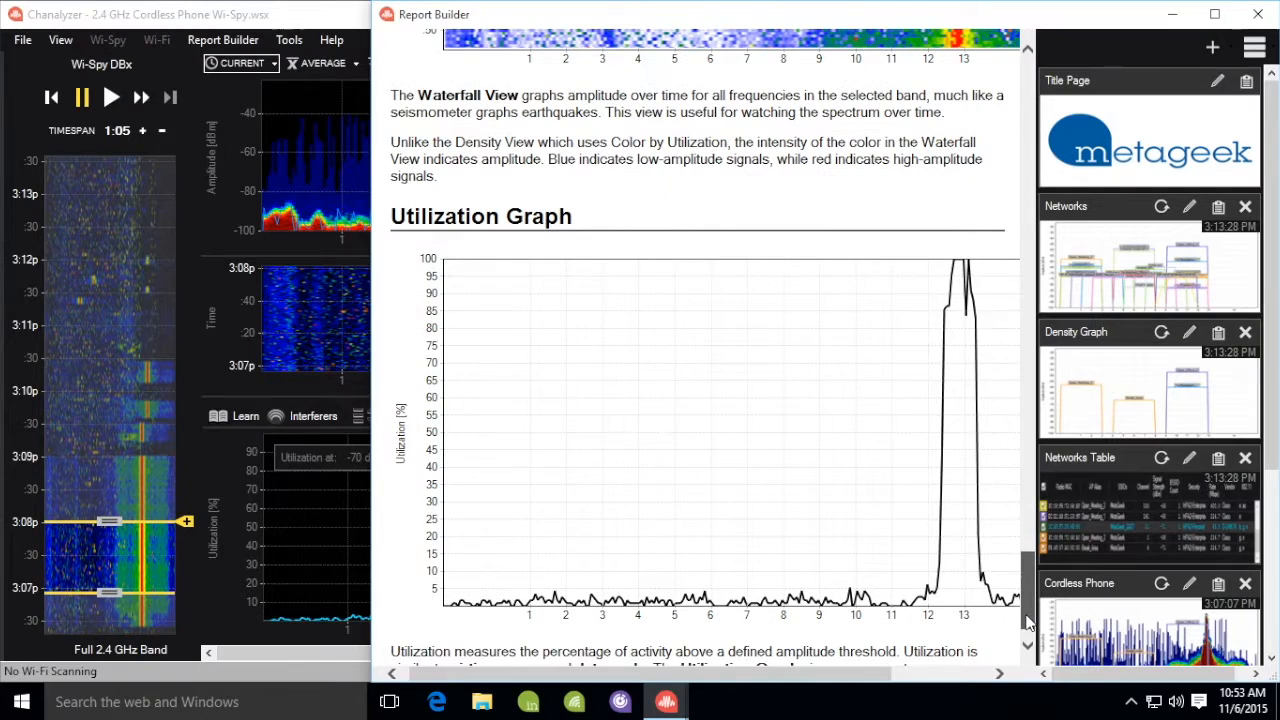
scroll(1030, 623, "down", 2)
Step: Review the recording's Channels Table, Networks Table and Networks Graph, and return to the Utilization Graph
left_click(339, 71)
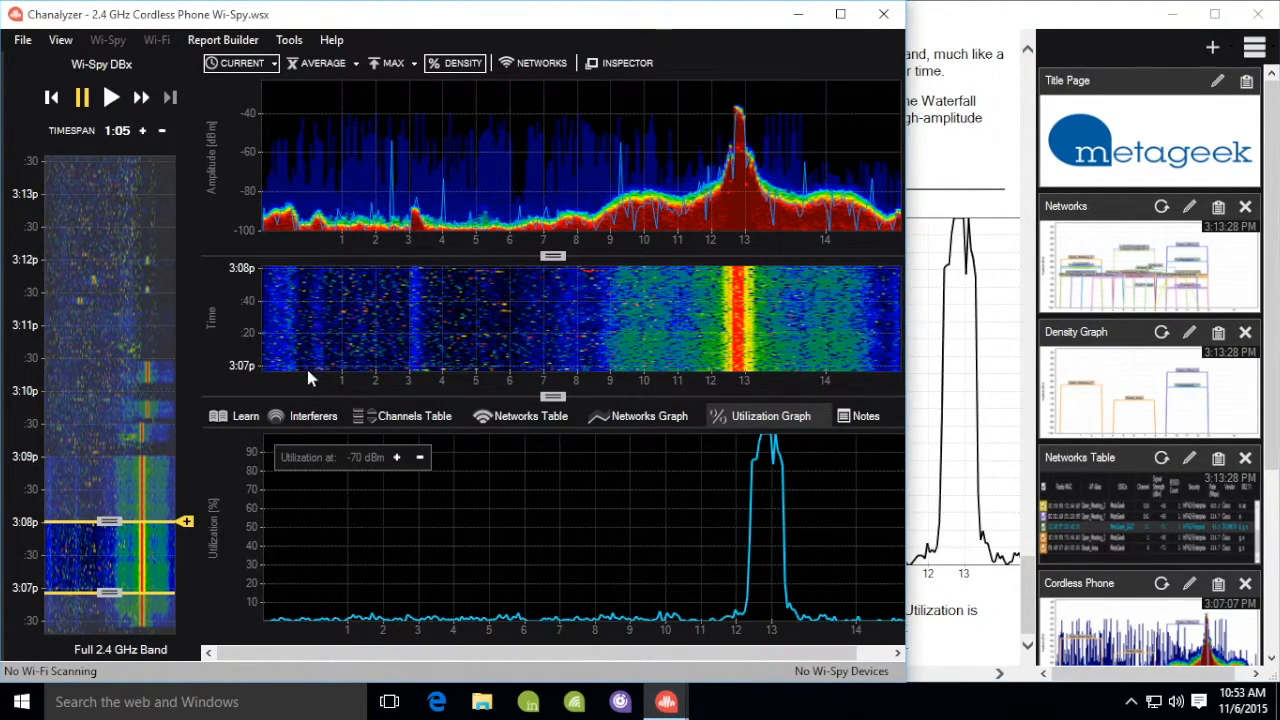
left_click(385, 420)
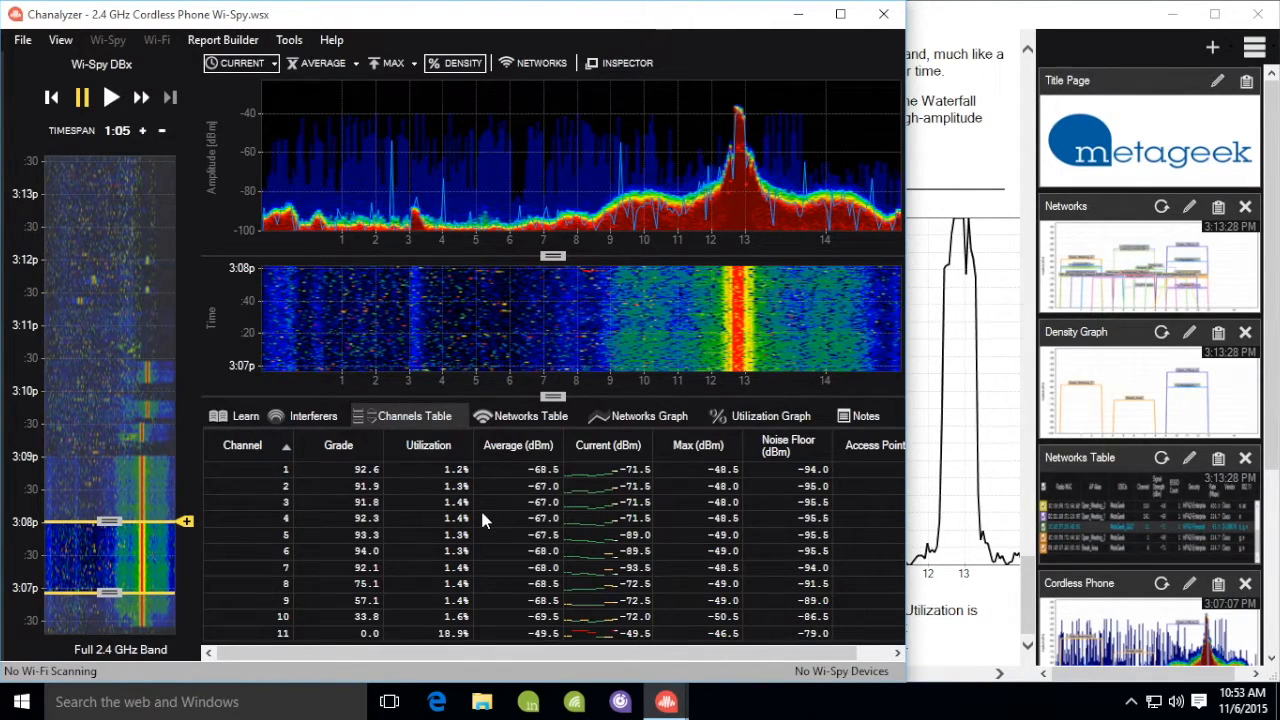
left_click(513, 420)
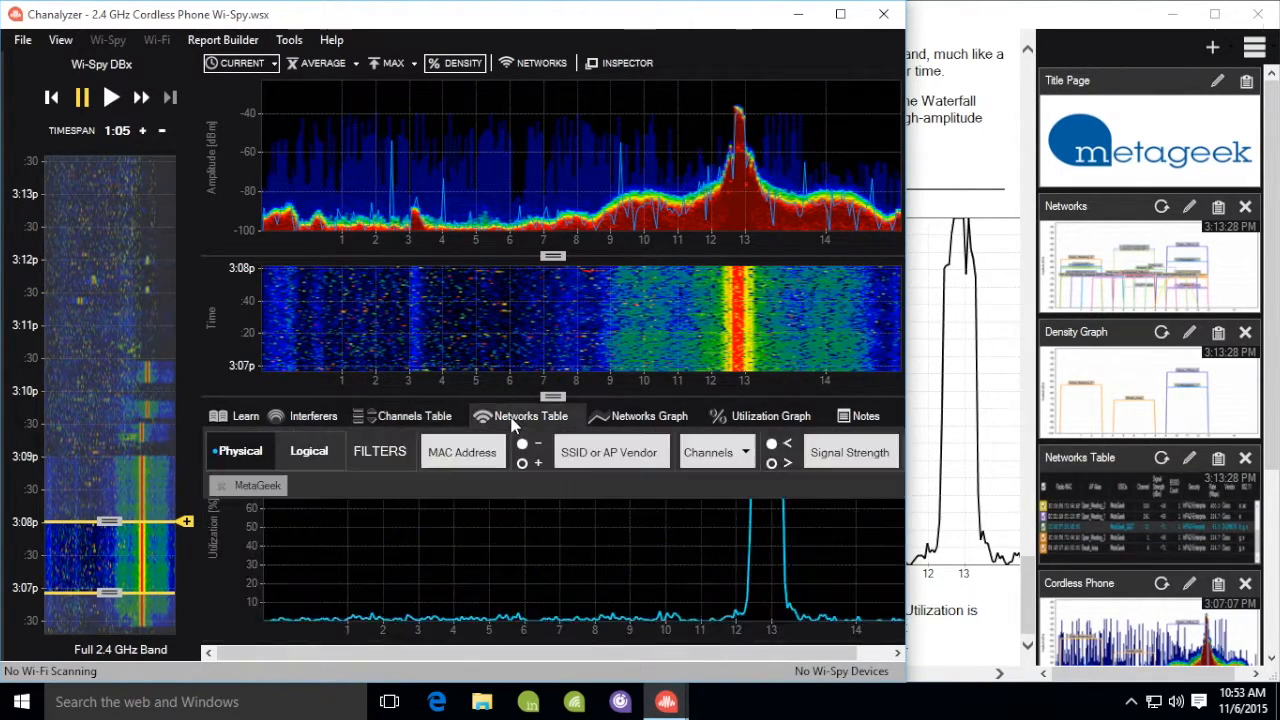
left_click(648, 418)
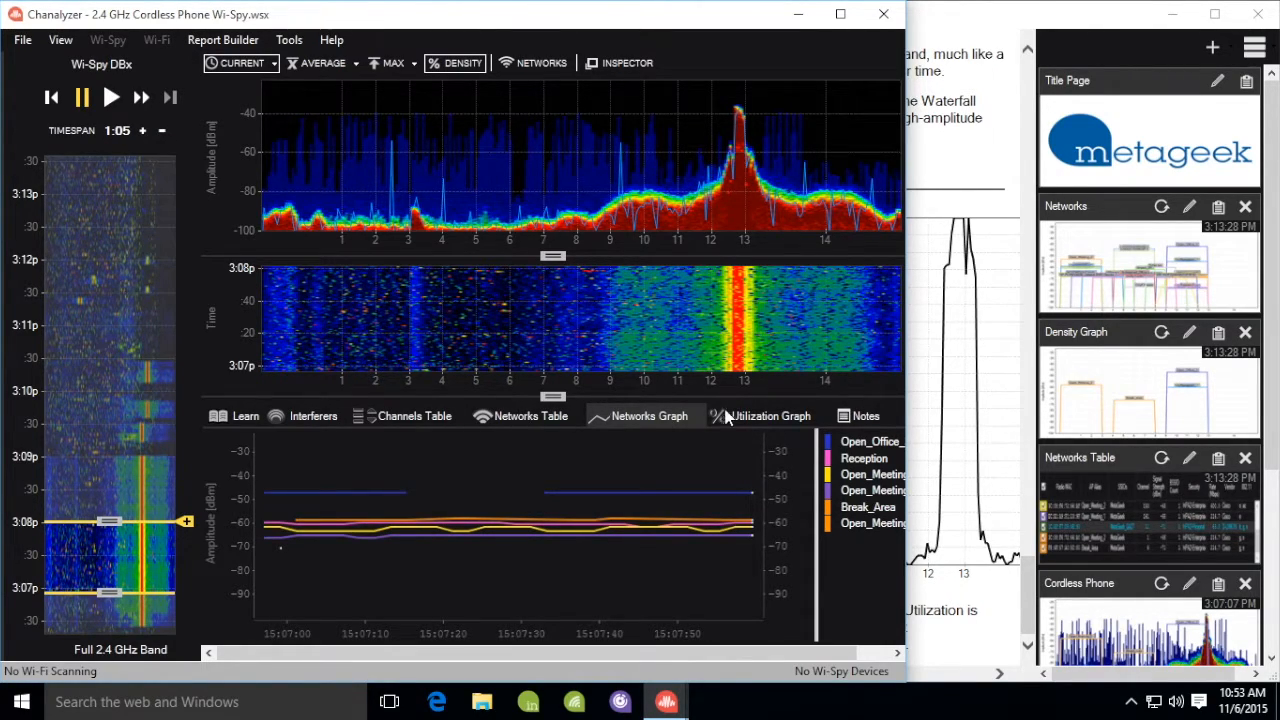
left_click(755, 420)
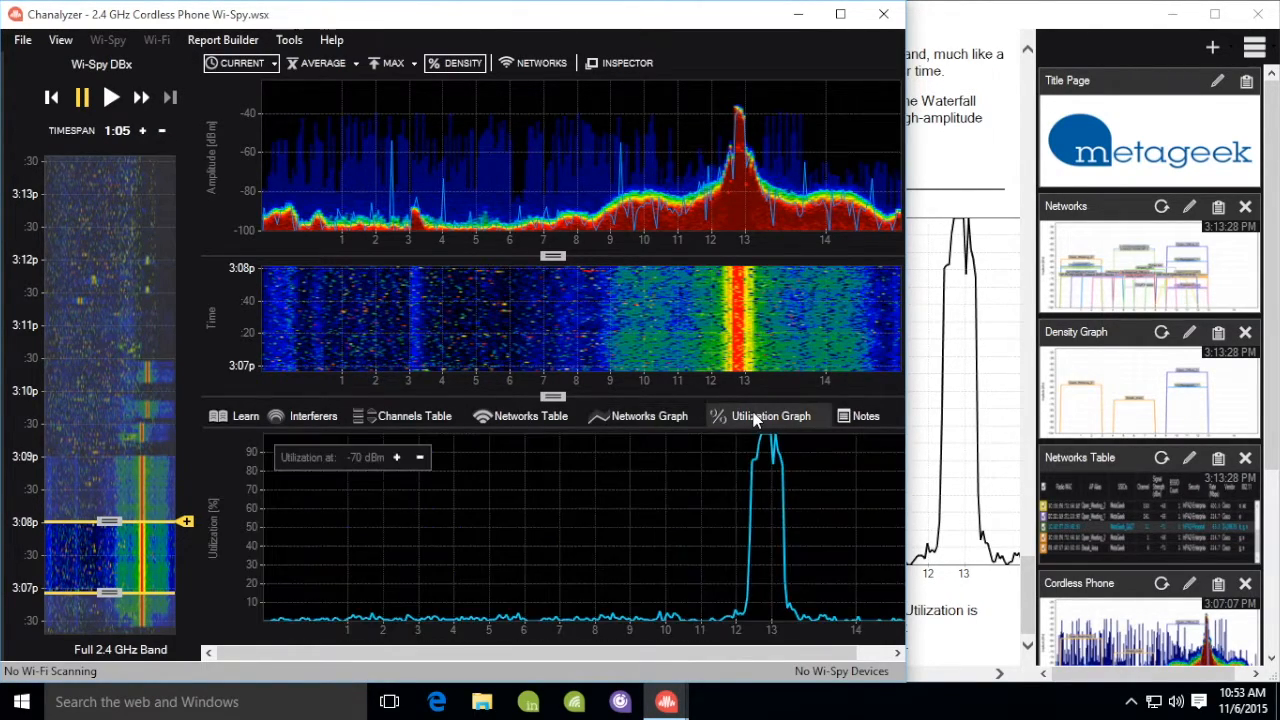
Step: Check the recording's Notes and the block types available for reports, and review the report from Cordless Phone to Utilization Graph
left_click(866, 418)
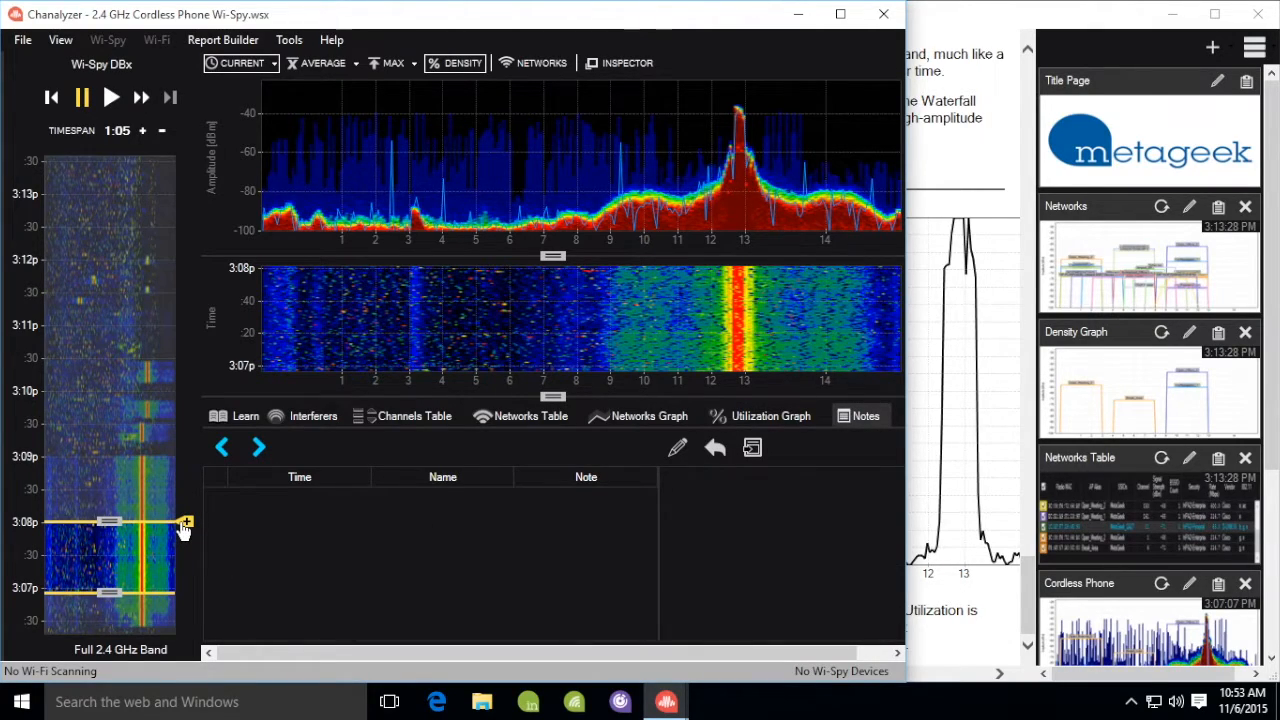
left_click(240, 41)
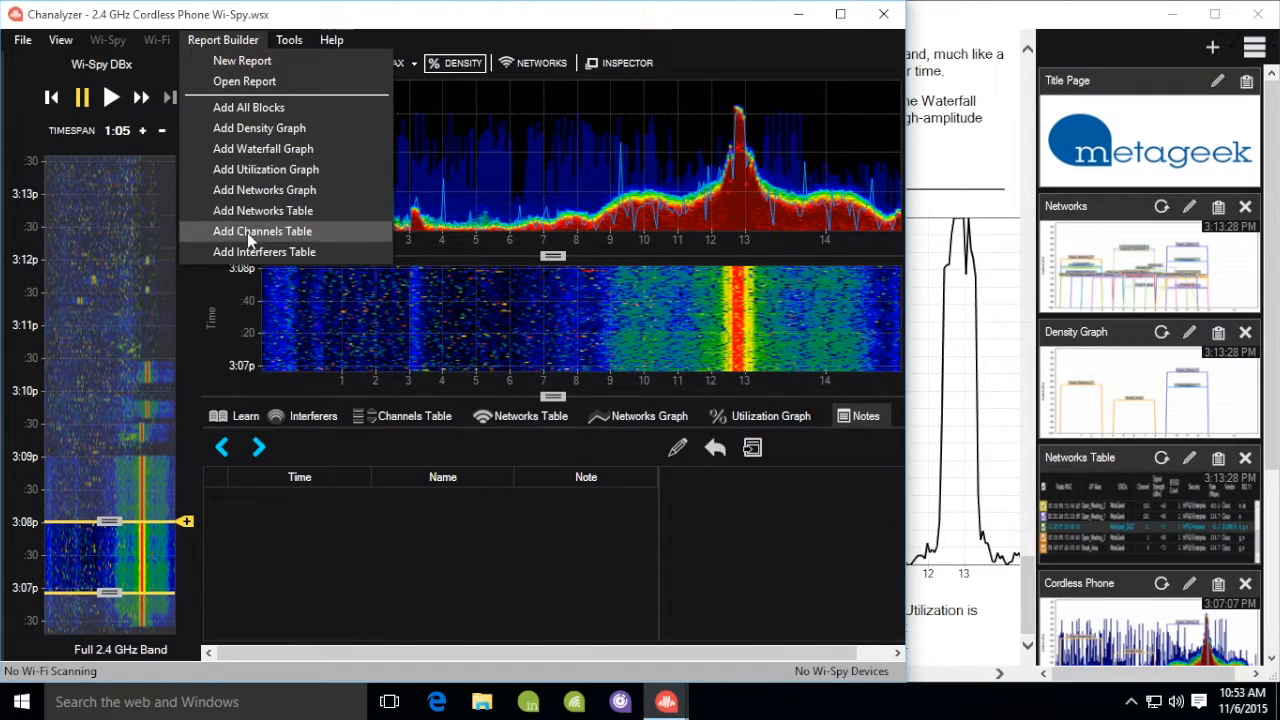
left_click(518, 44)
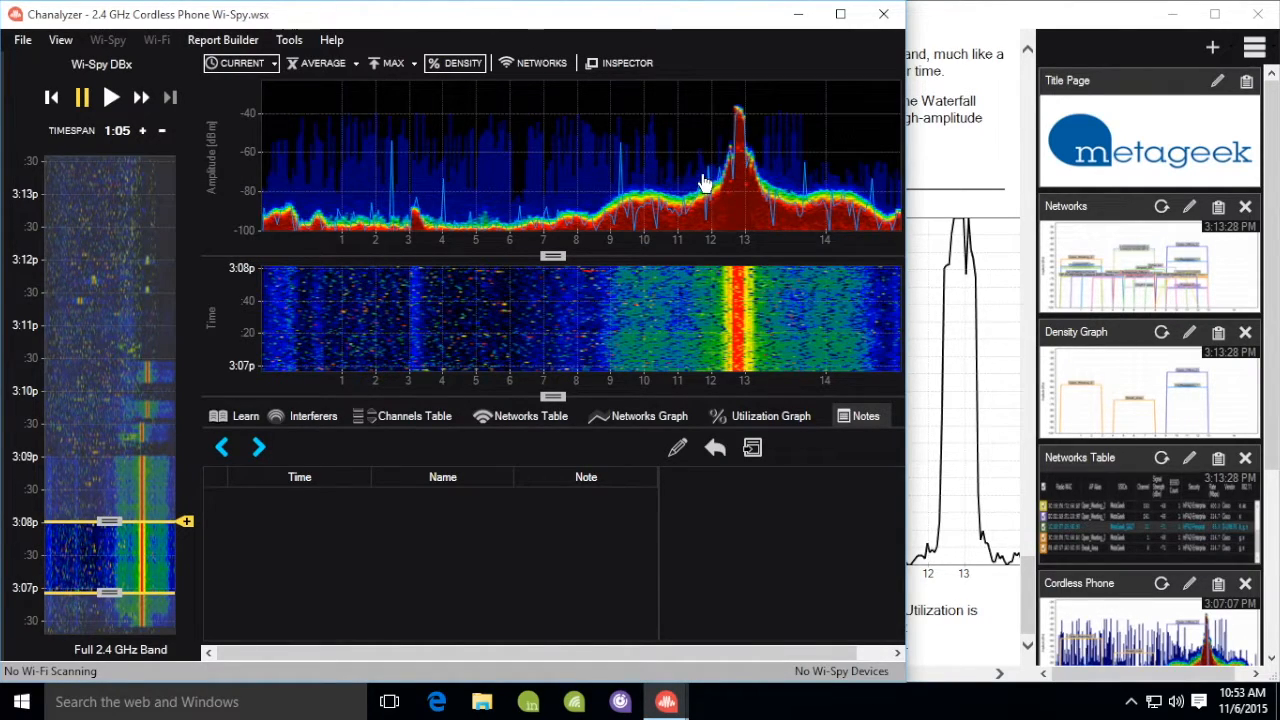
left_click(995, 36)
left_click_drag(1027, 592, 1027, 457)
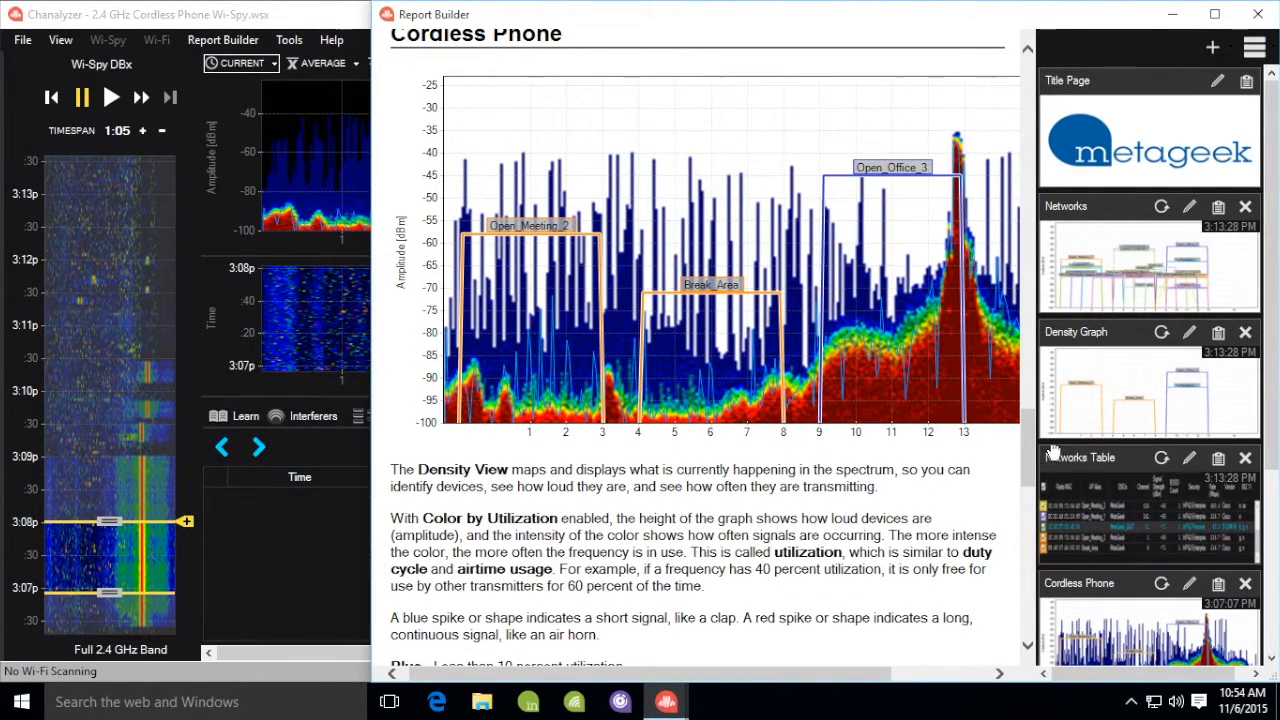
left_click_drag(1030, 452, 1030, 610)
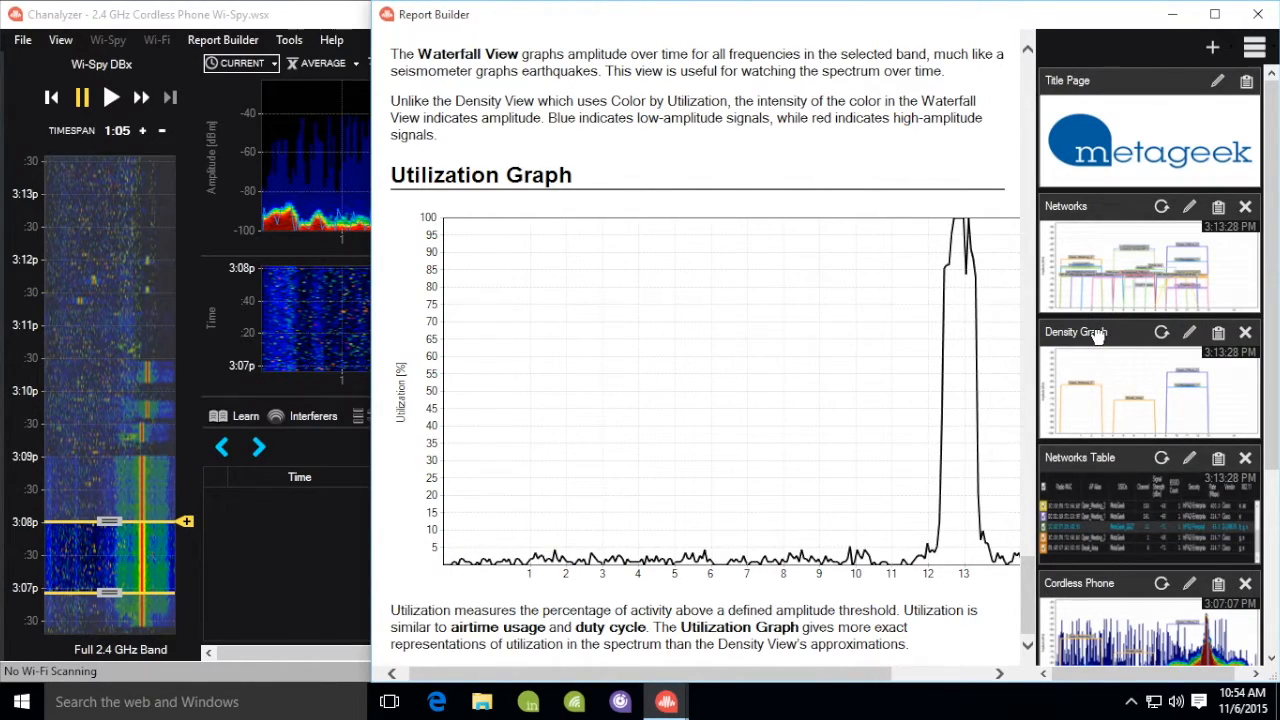
Step: Move the Density Graph block above the Networks block in the report and title it "MetaGeek Network"
left_click_drag(1108, 335, 1088, 208)
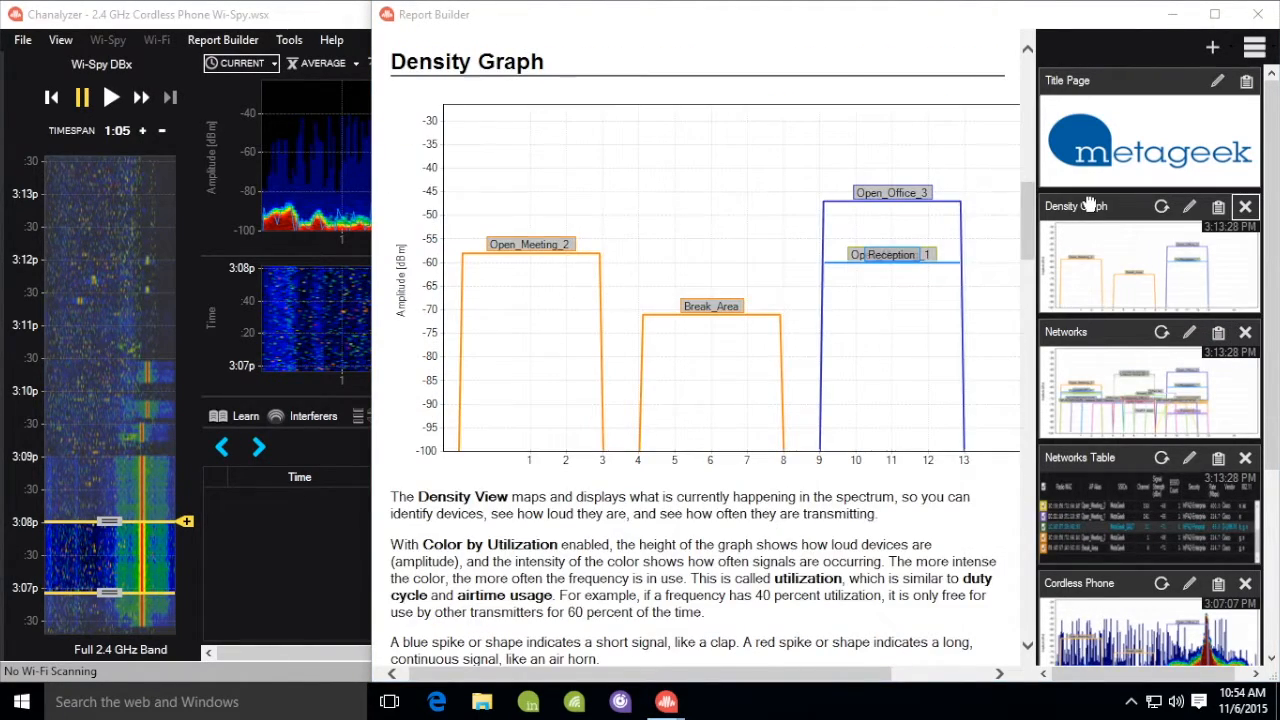
left_click(1189, 206)
triple_click(790, 197)
type("MetaGeek N")
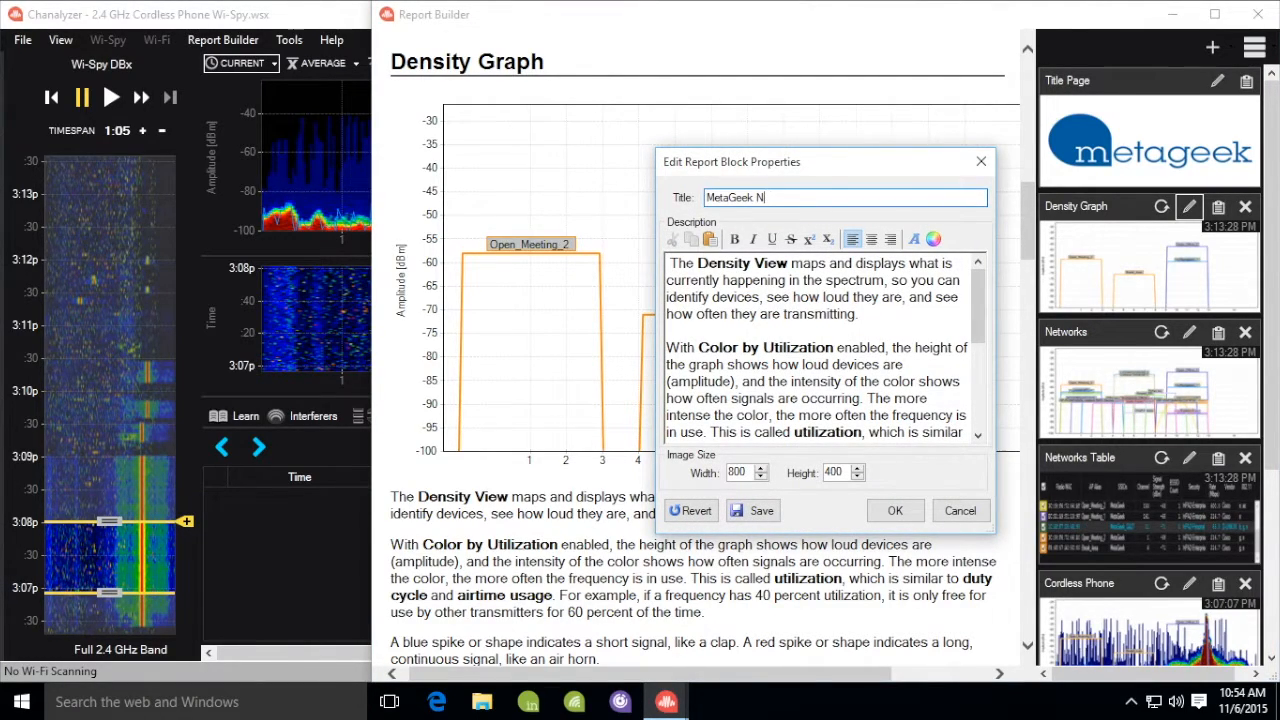
type("etwork")
left_click(895, 511)
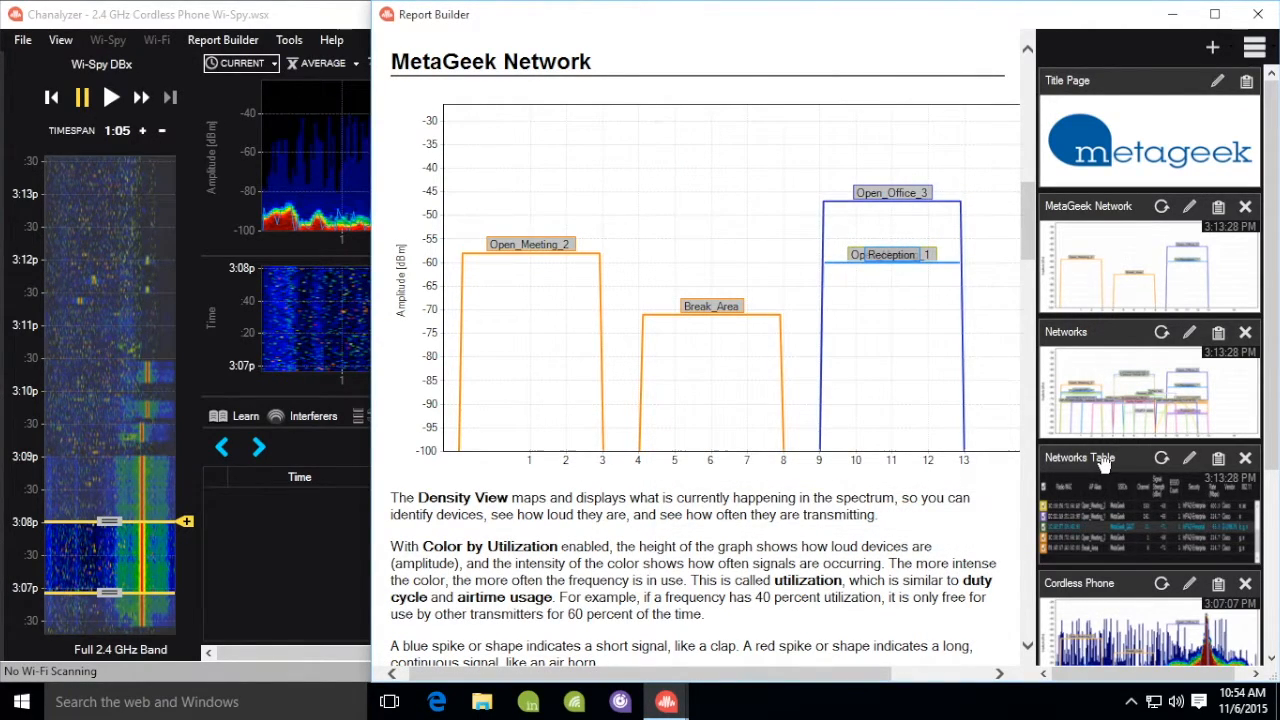
Step: Place the Networks Table block directly below MetaGeek Network and title it "MetaGeek Access Points"
left_click_drag(1104, 462, 1217, 334)
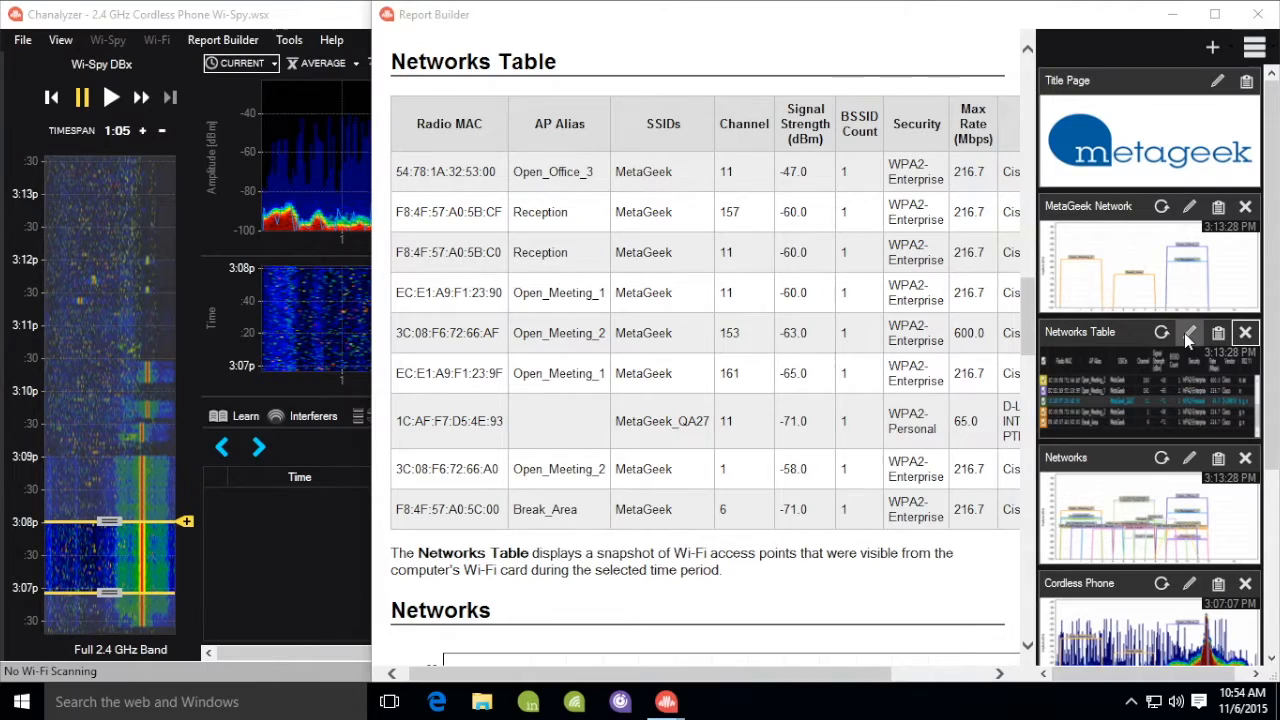
left_click(1186, 333)
type("MetaGeek Access Points")
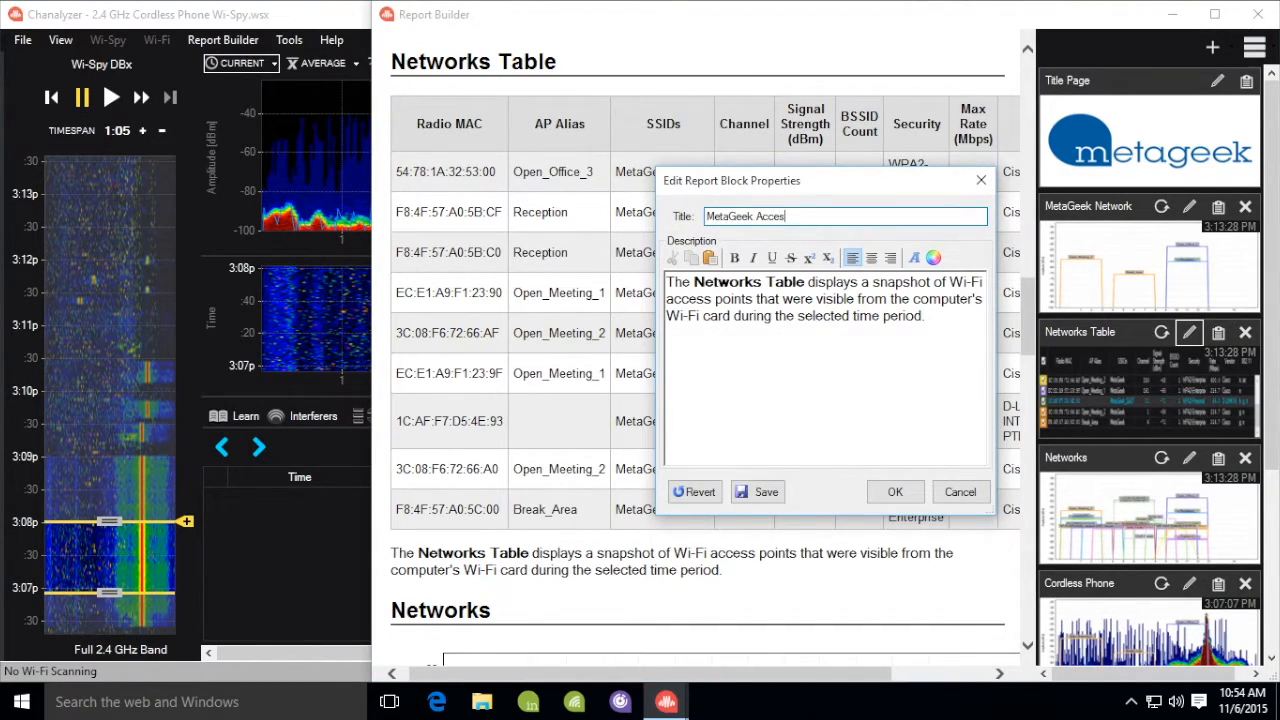
left_click(895, 492)
Step: Change the Networks block's title to "All Networks"
left_click(1188, 457)
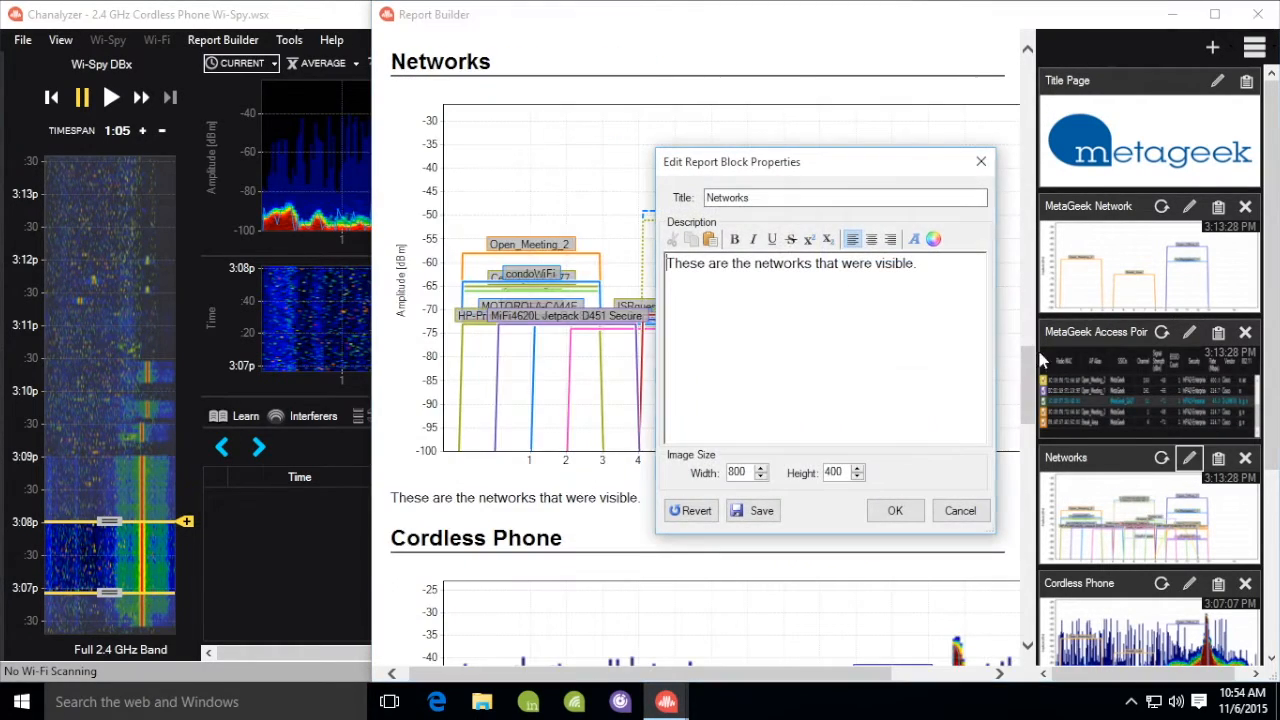
type("All")
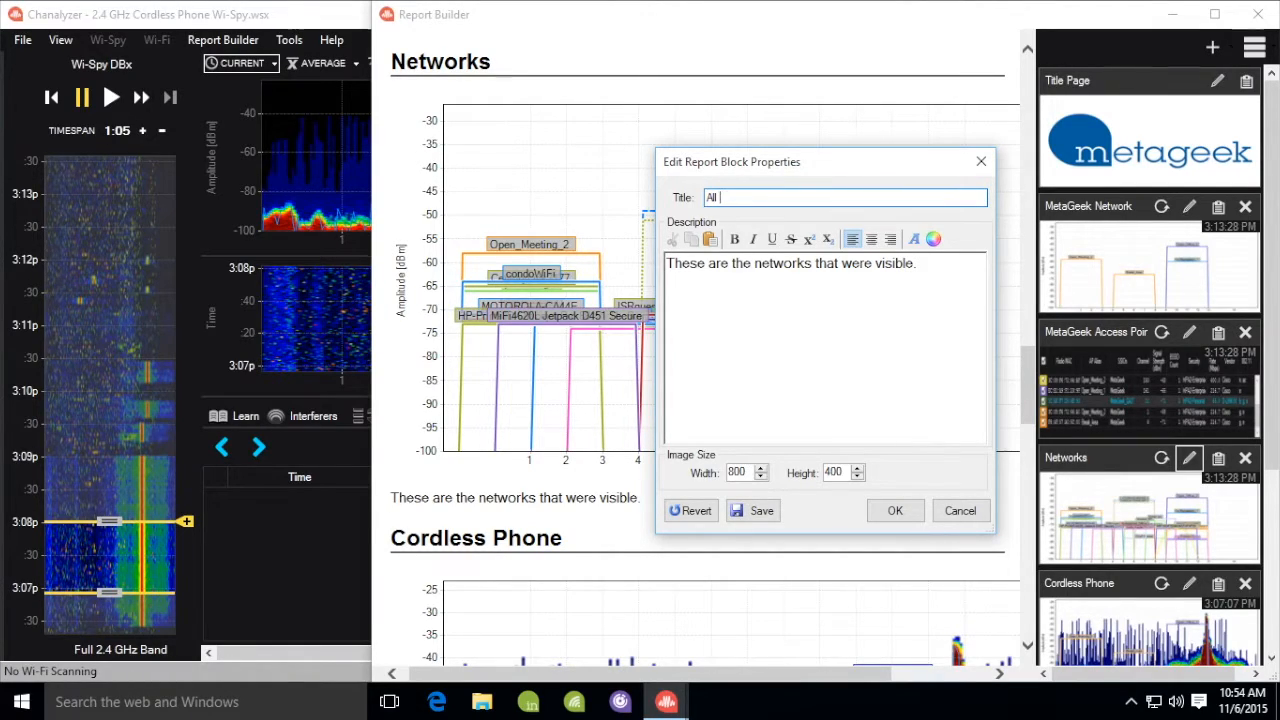
type("tworks")
left_click(894, 510)
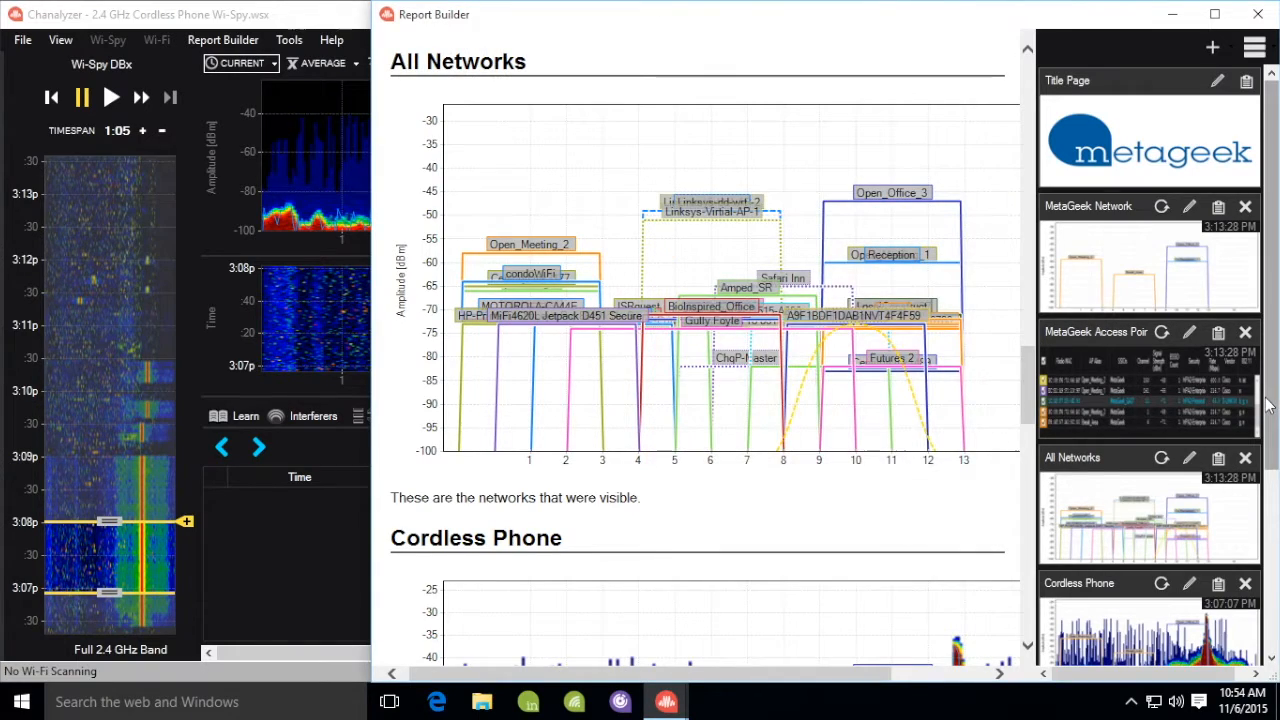
Step: Add a custom text block titled "Conclusion" with the text "Recommended Actions" followed by the lines "- Thing A" and "- Thing B"
scroll(1268, 405, "down", 5)
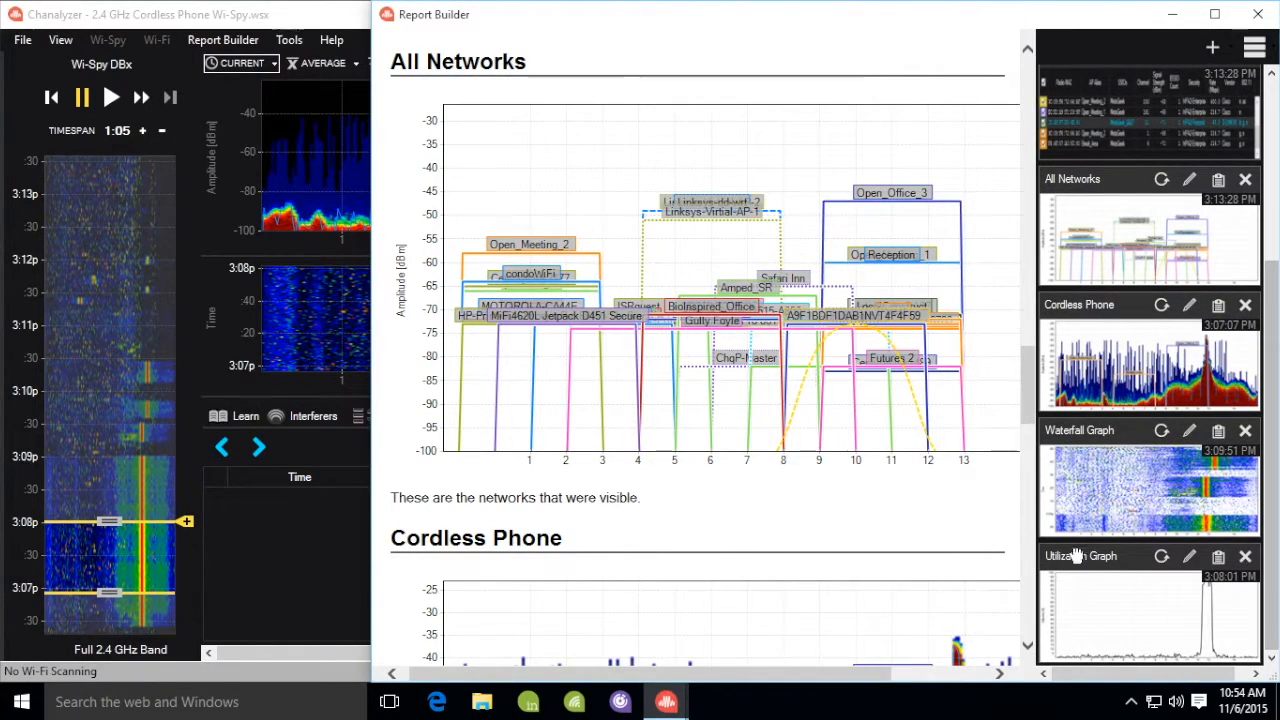
left_click(1209, 50)
mouse_move(1154, 290)
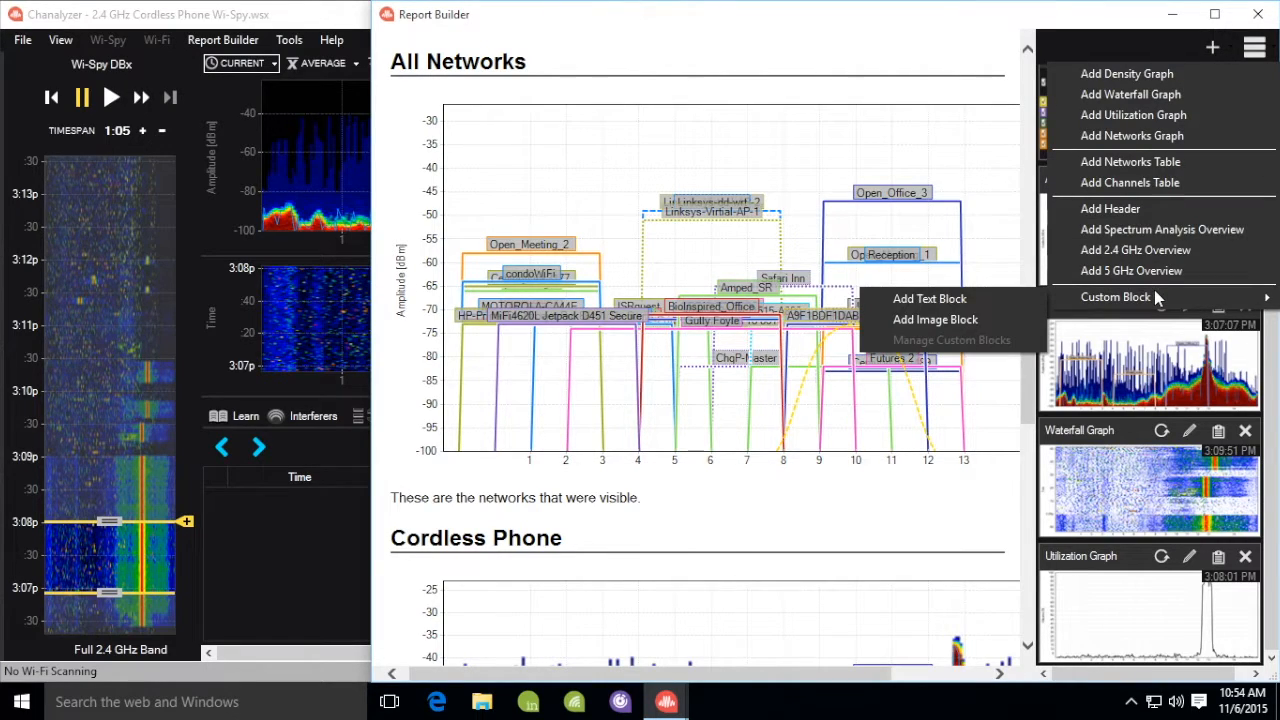
left_click(930, 299)
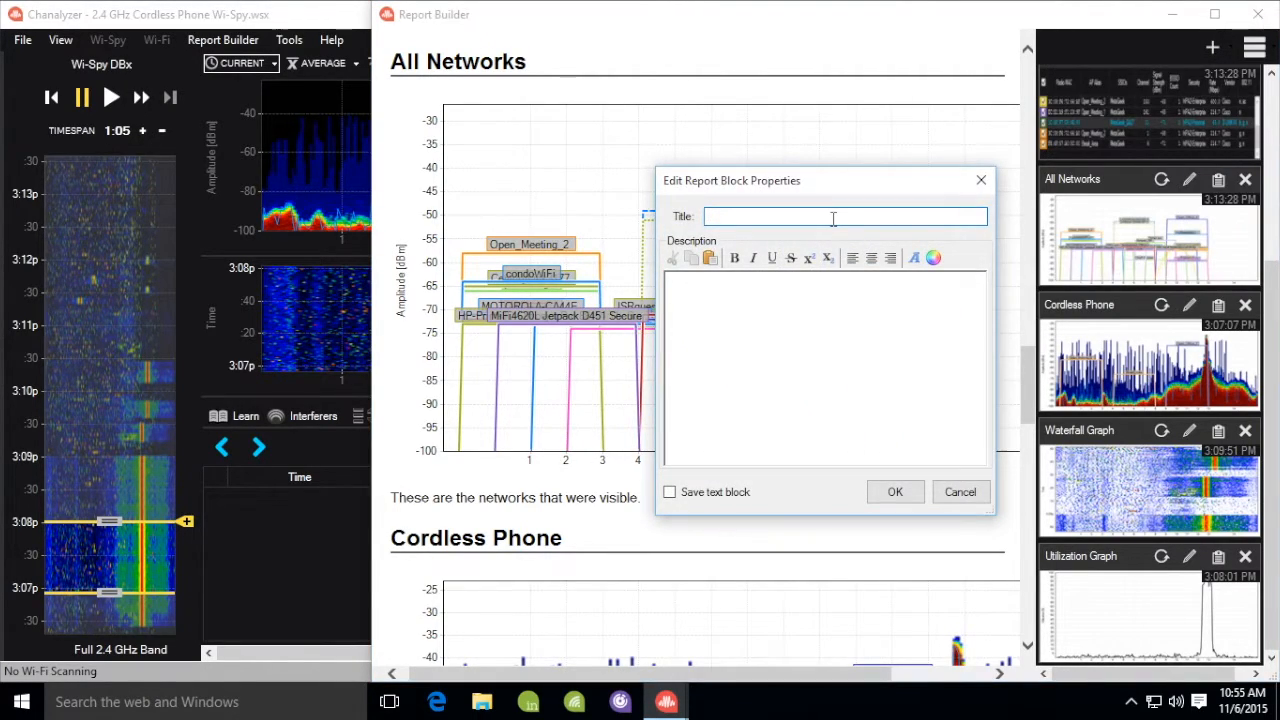
type("Conclusion")
key("Tab")
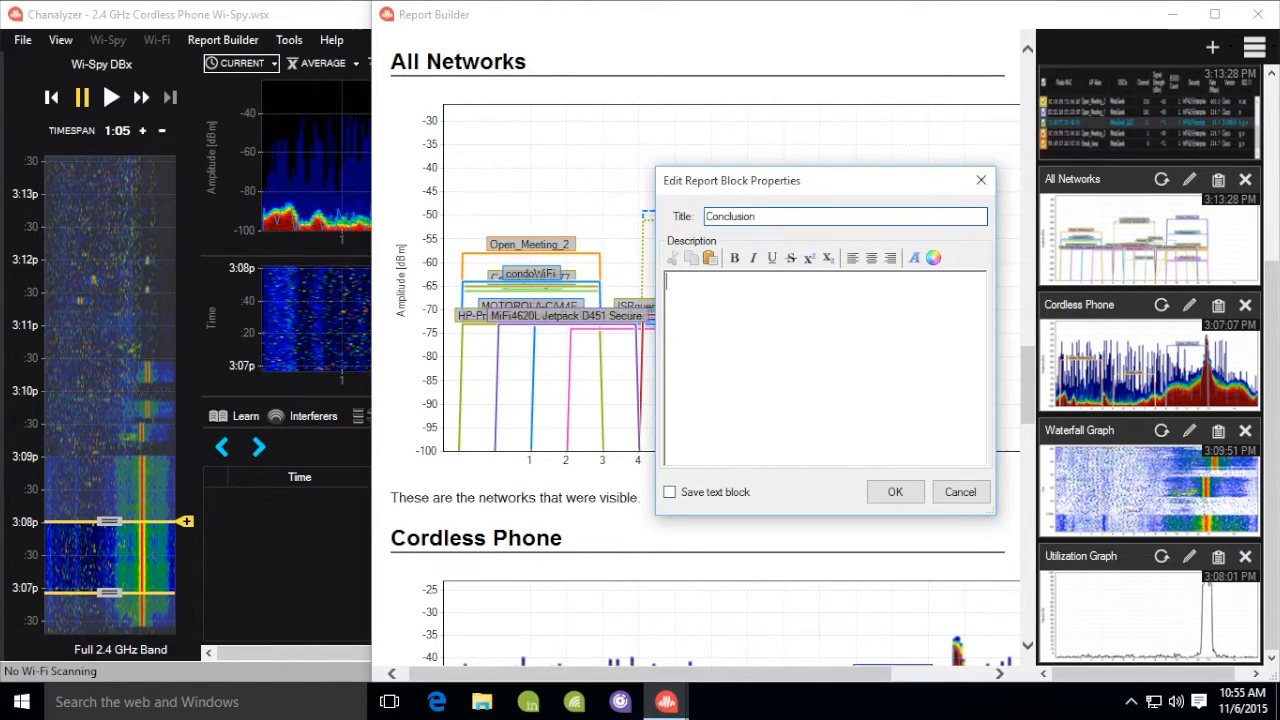
type("Recomemended Actions")
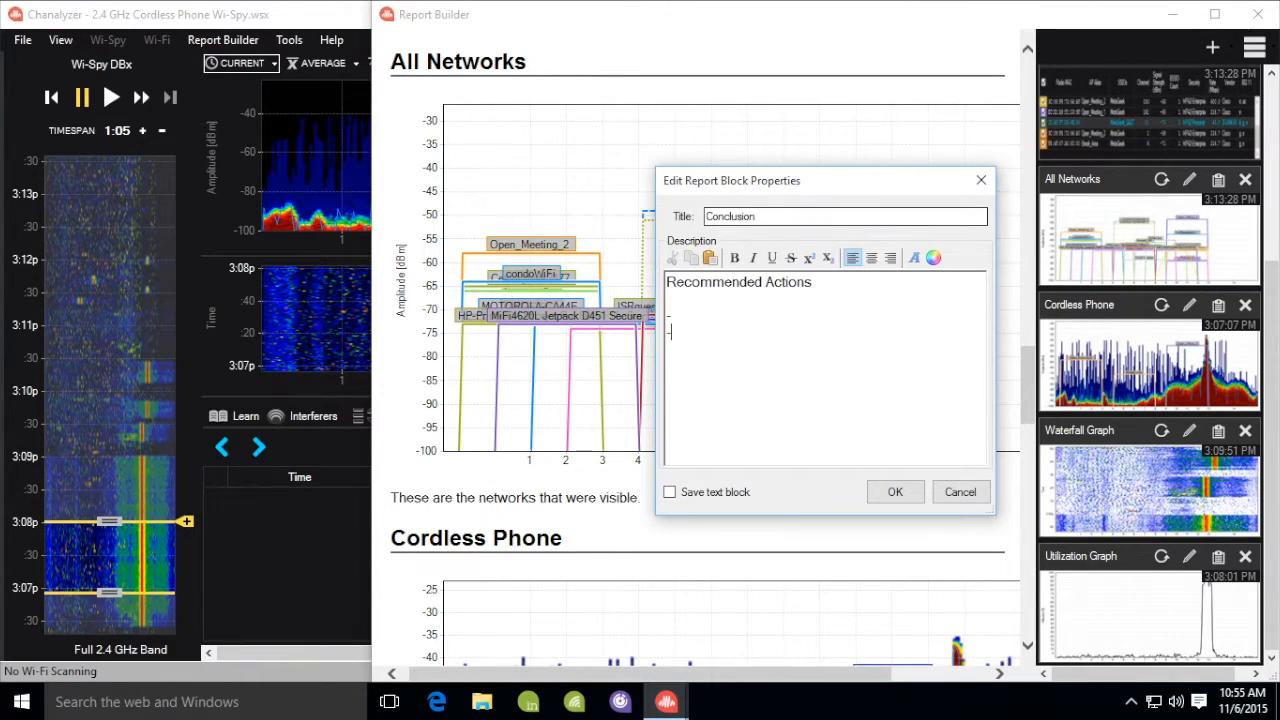
type(" Tghing")
key("BackSpace")
key("BackSpace")
key("BackSpace")
key("BackSpace")
key("BackSpace")
type("hing A - Thing B")
left_click(895, 491)
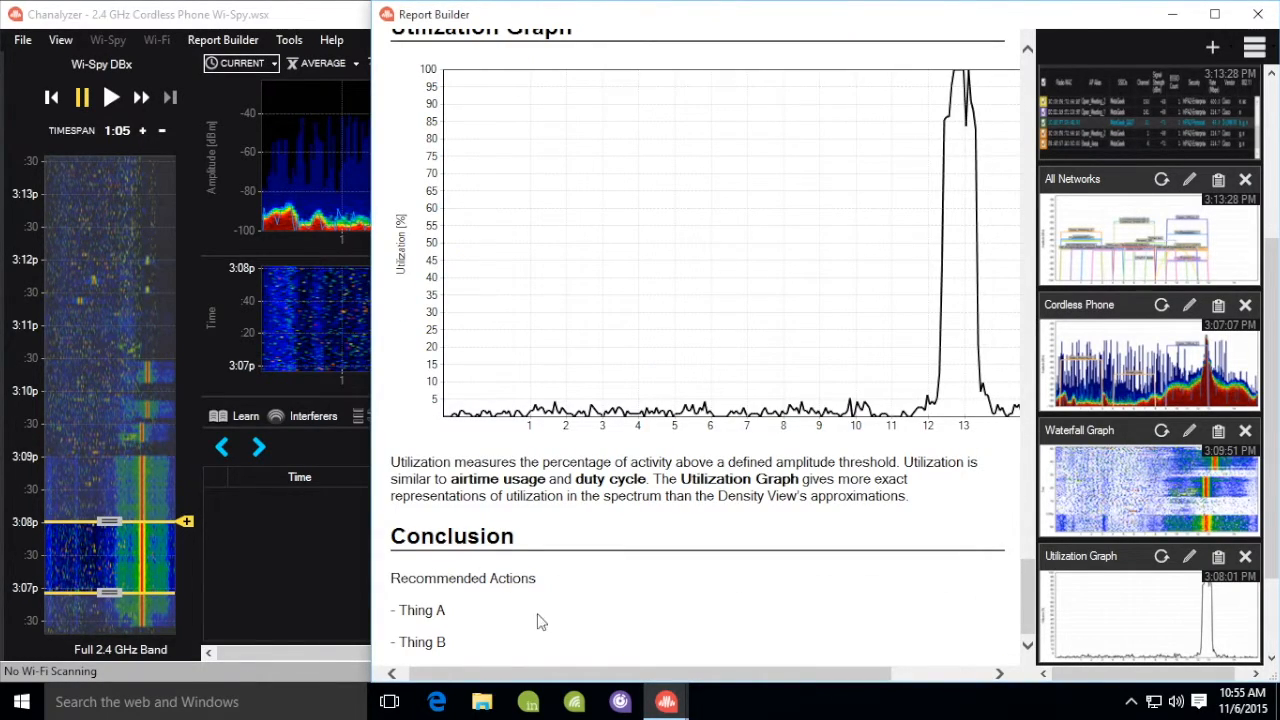
Step: Look at the custom block option and examine the description text in the Waterfall Graph block's properties
left_click(1211, 49)
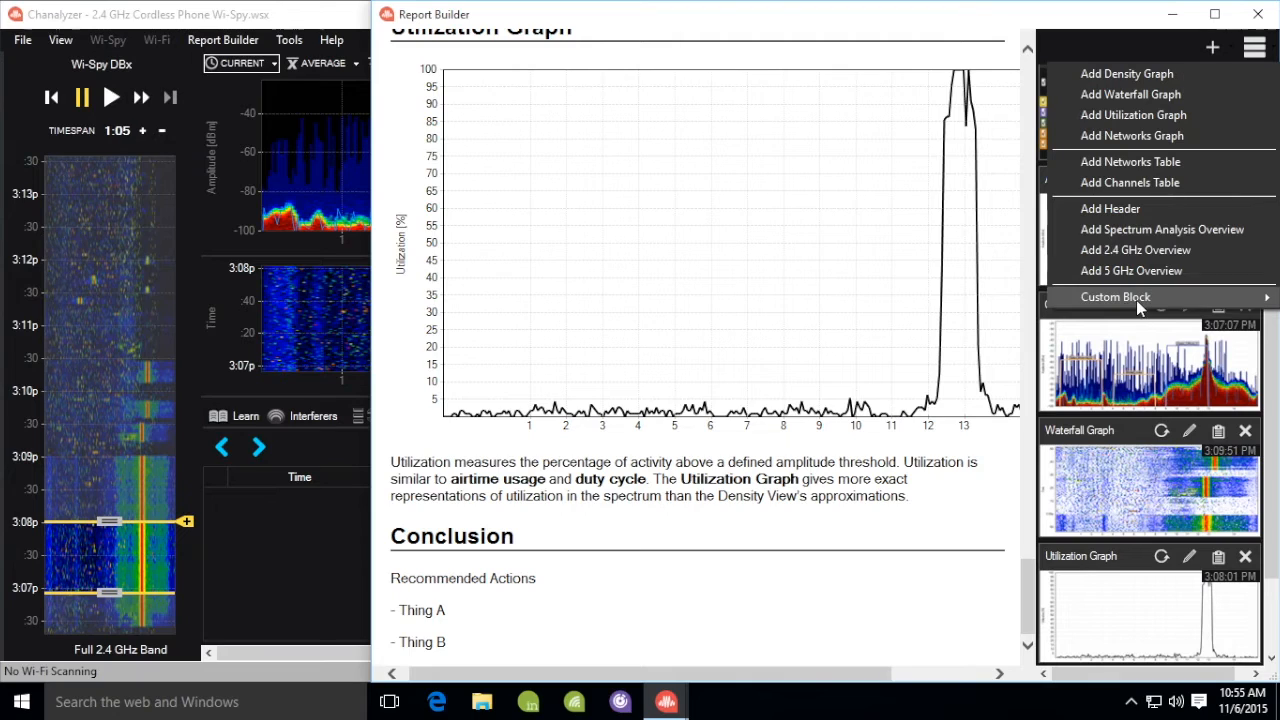
left_click(788, 498)
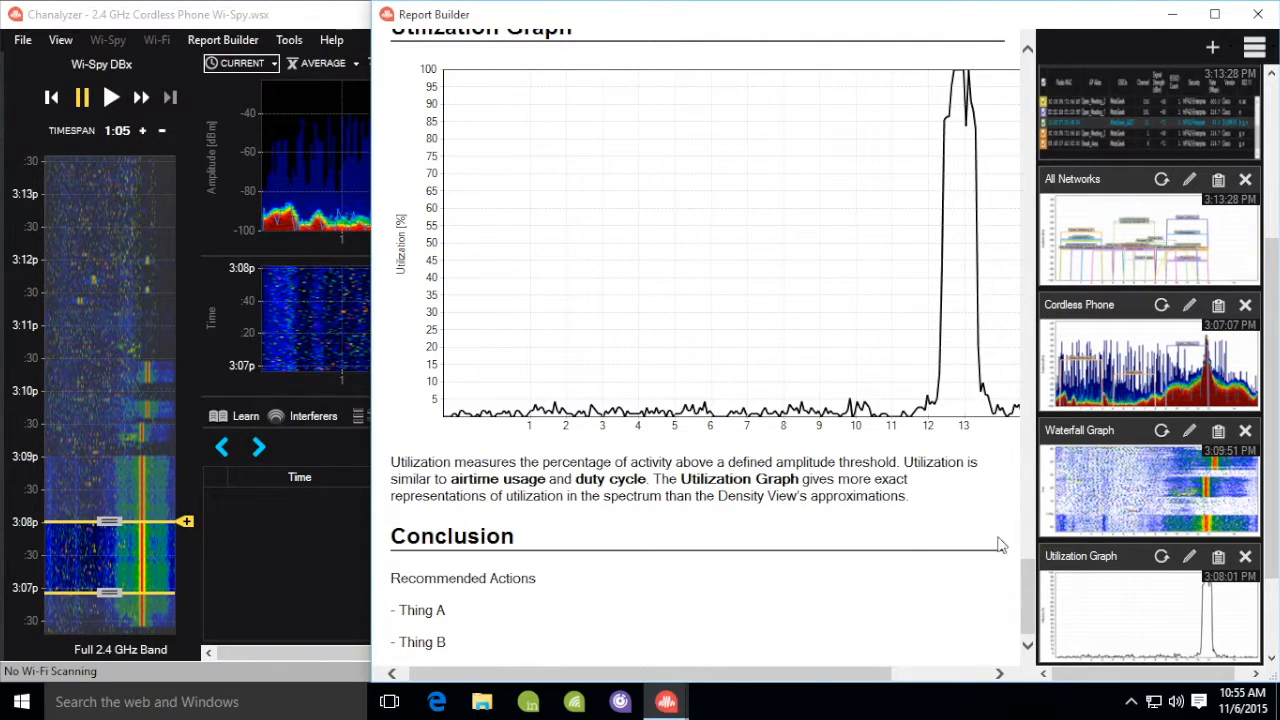
left_click(1189, 430)
left_click_drag(804, 408, 636, 214)
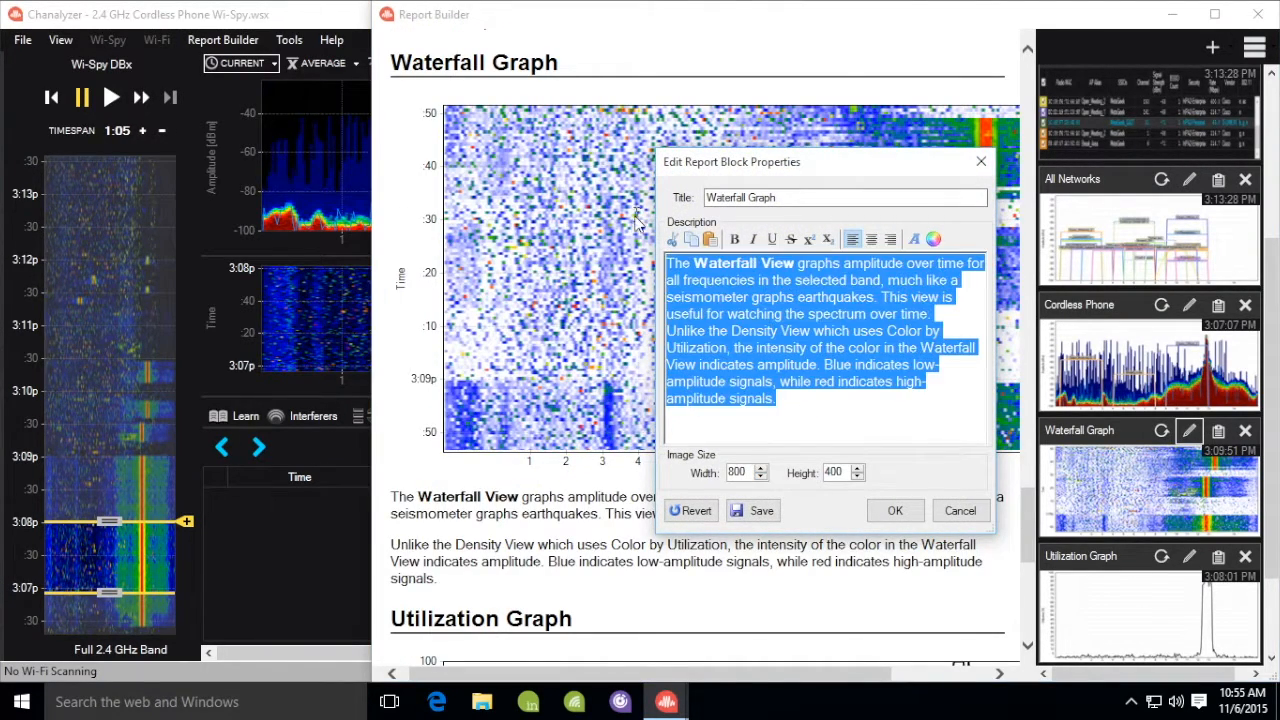
left_click(810, 408)
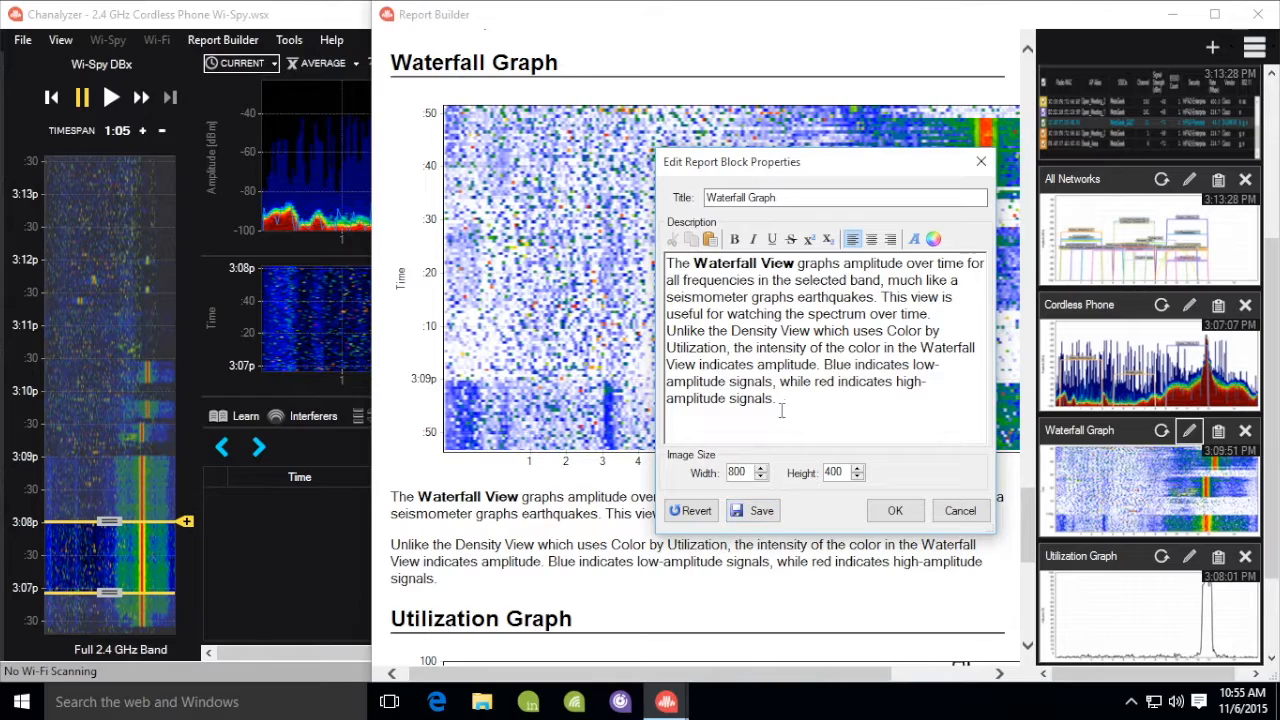
left_click_drag(794, 397, 628, 243)
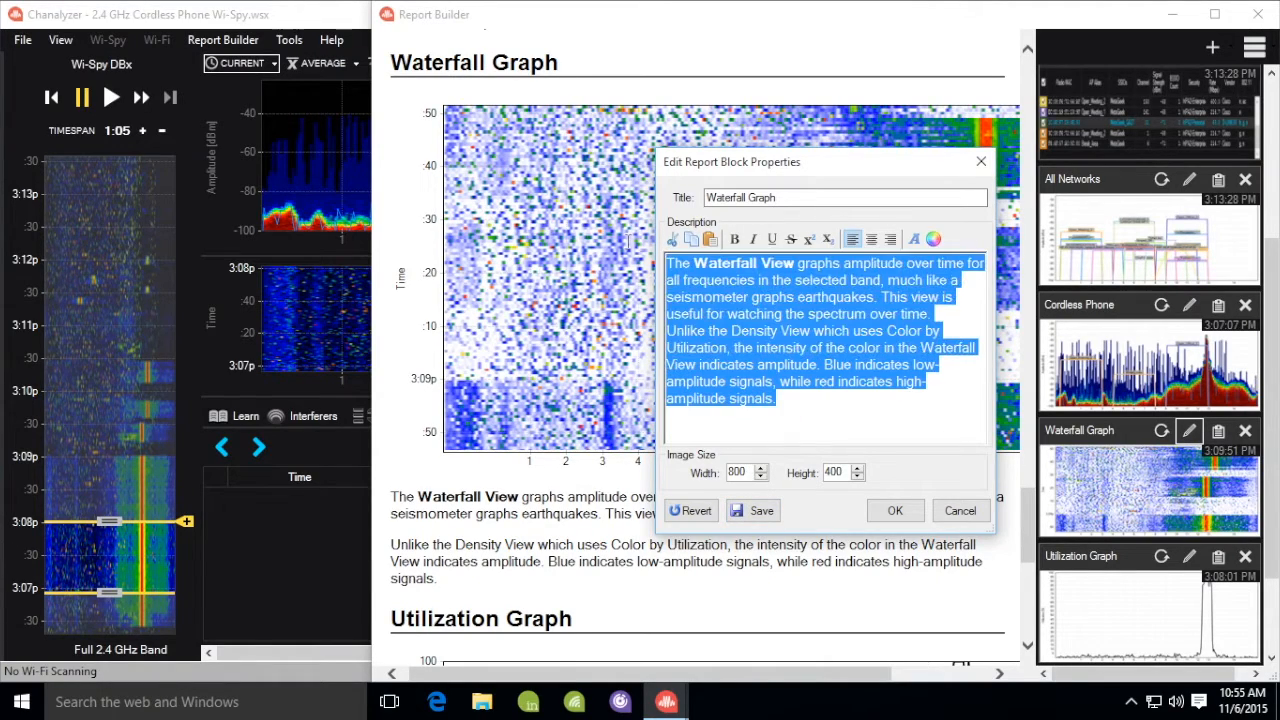
left_click(786, 333)
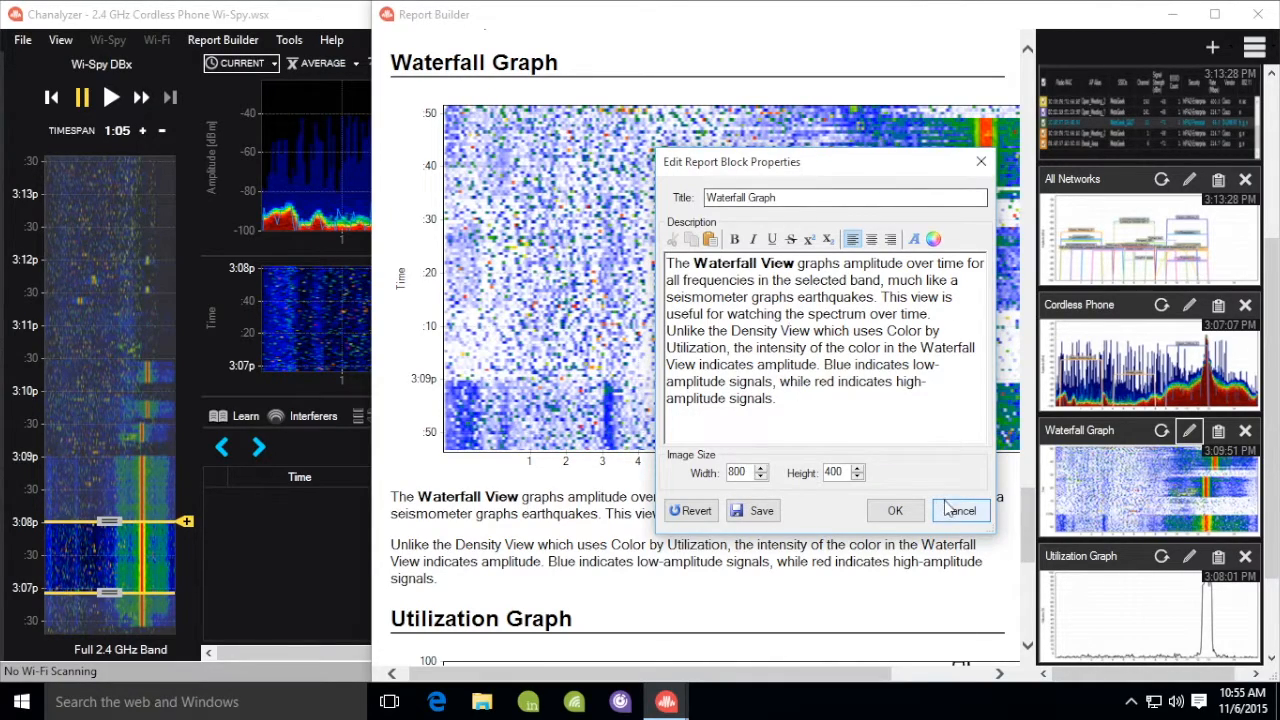
left_click(980, 162)
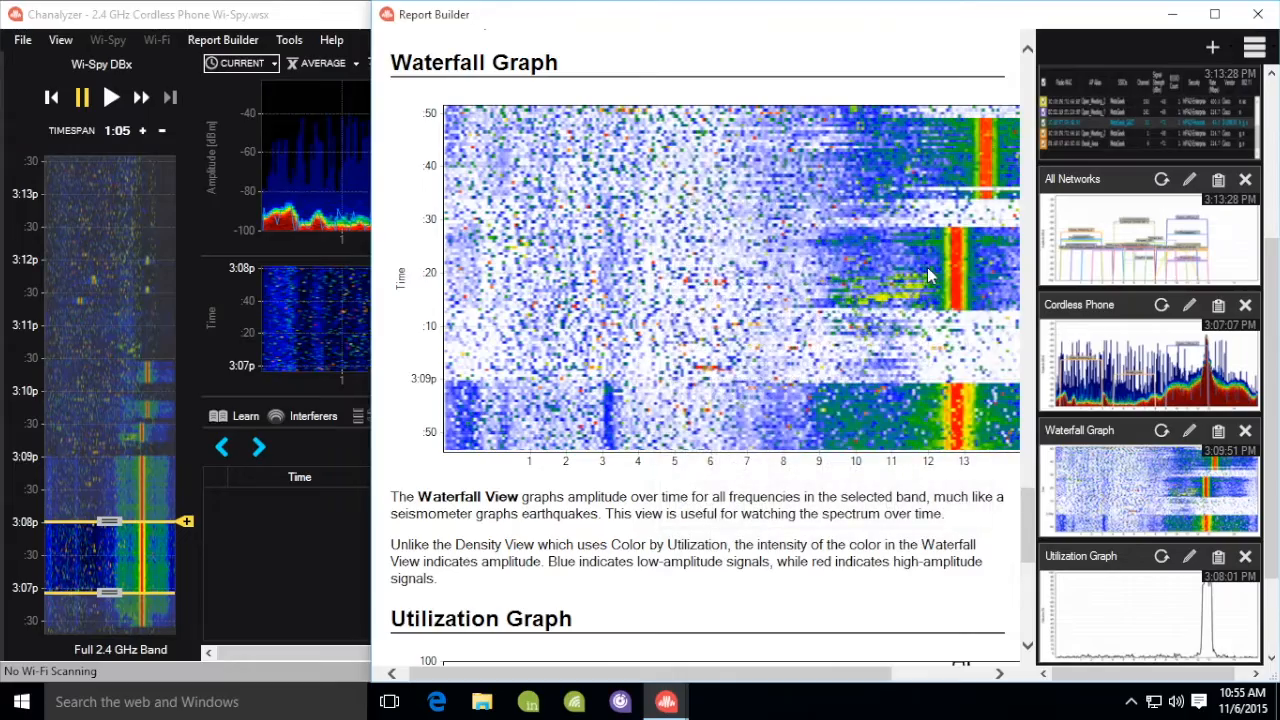
Step: Move the recording's time selection to end at about 3:09:48 PM, shorten it to 0:33, and refresh the Waterfall Graph block
mouse_move(1031, 548)
left_mouse_down()
mouse_move(1019, 138)
mouse_move(1018, 610)
mouse_move(1018, 133)
mouse_move(1018, 570)
left_mouse_up()
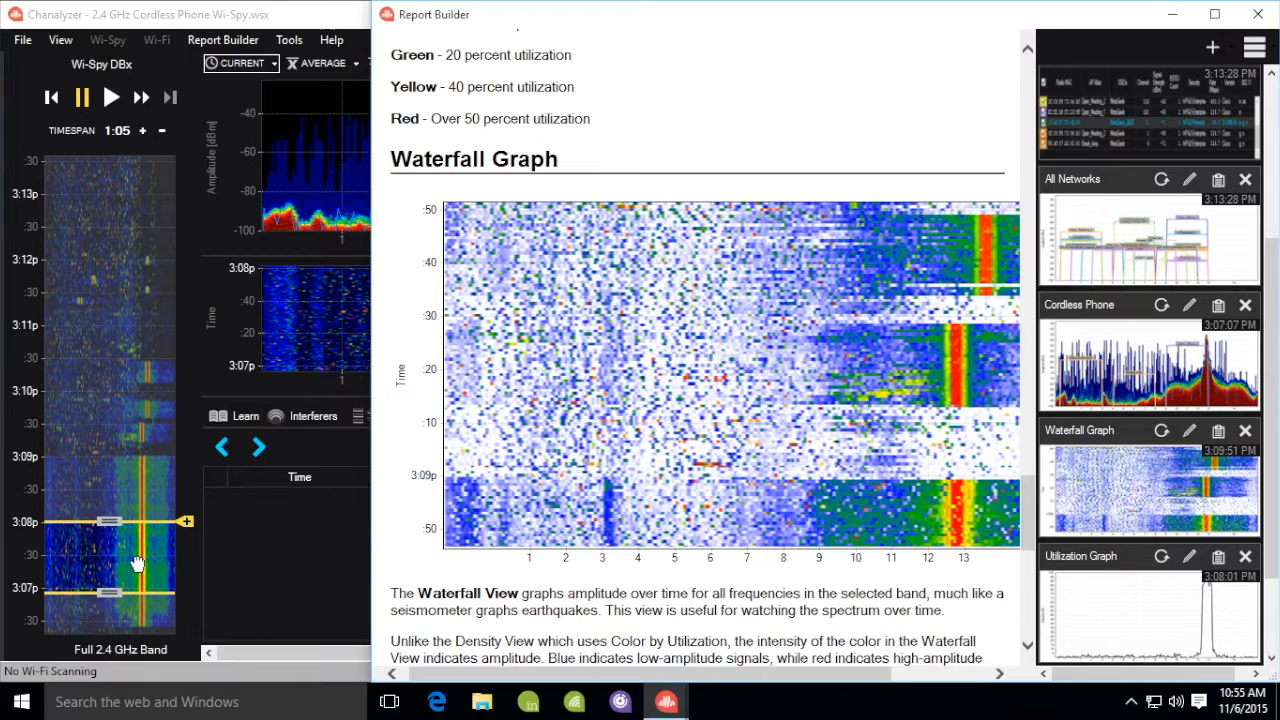
left_click_drag(138, 563, 122, 435)
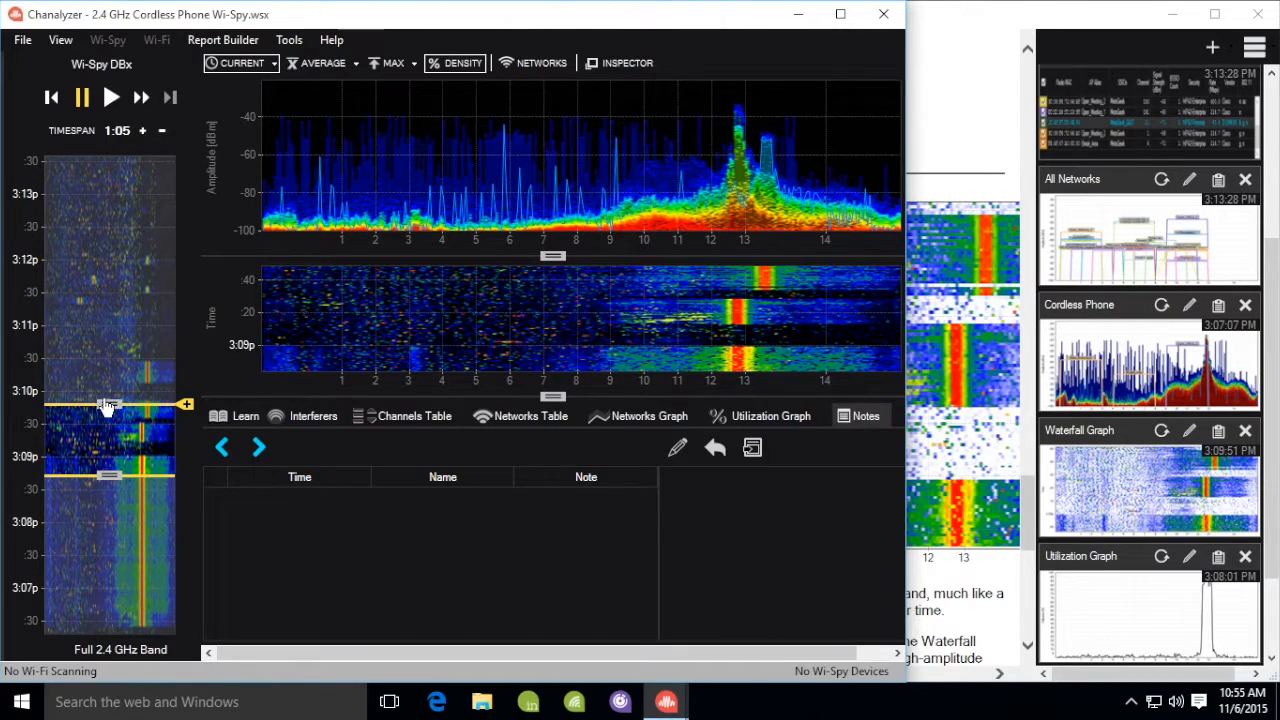
left_click_drag(107, 405, 110, 404)
left_click_drag(118, 488, 112, 440)
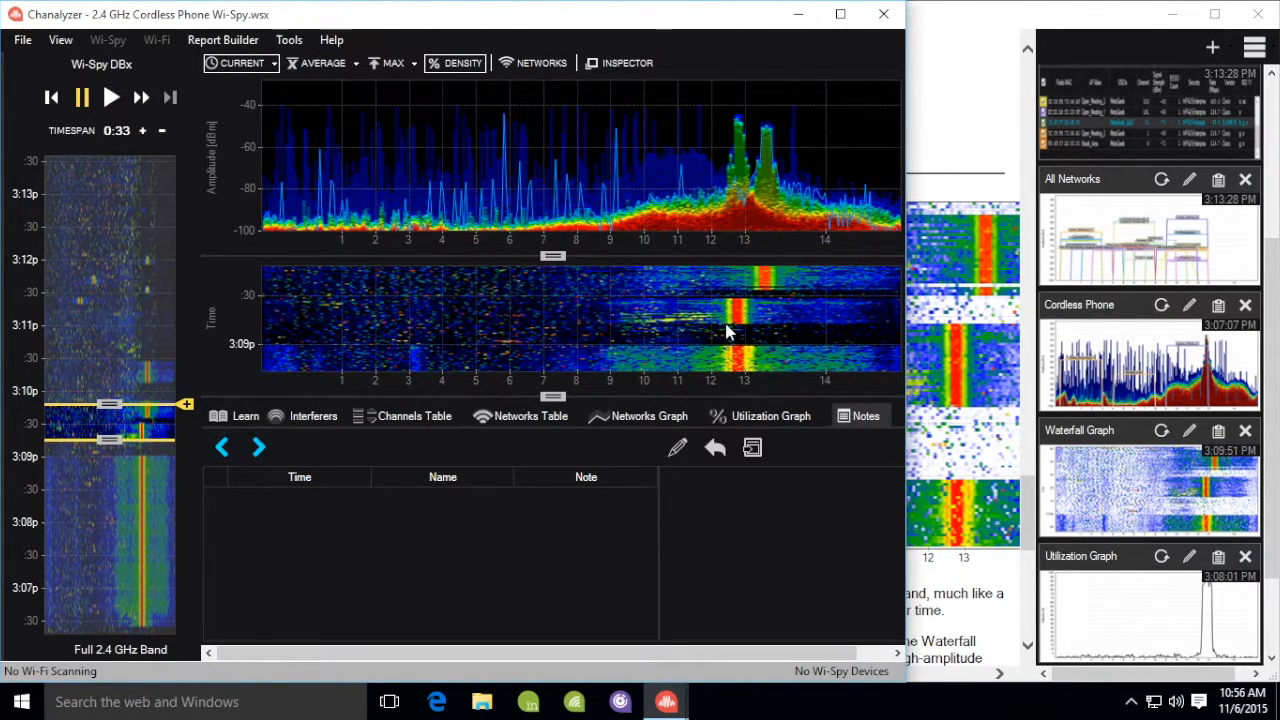
left_click(1157, 441)
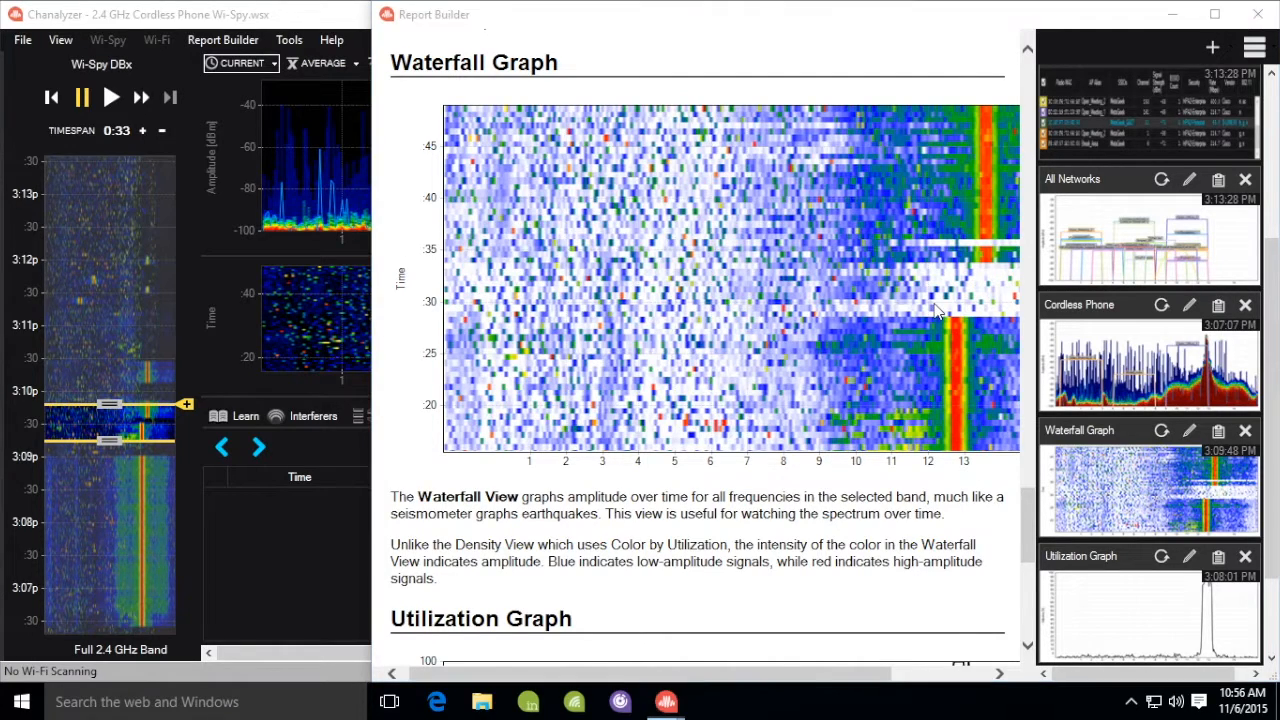
Step: Switch to Paint, paste the copied Cordless Phone density graph into a blank image, and close Paint without saving
key("super")
type("paint")
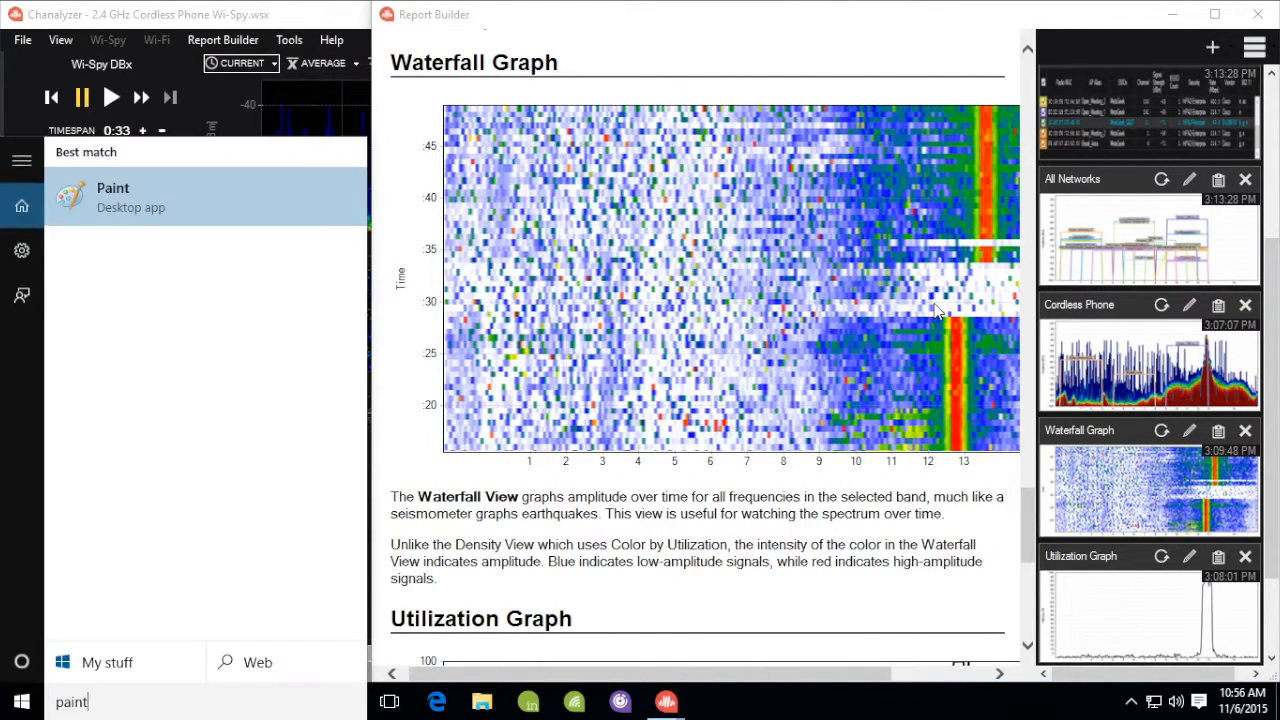
key("Return")
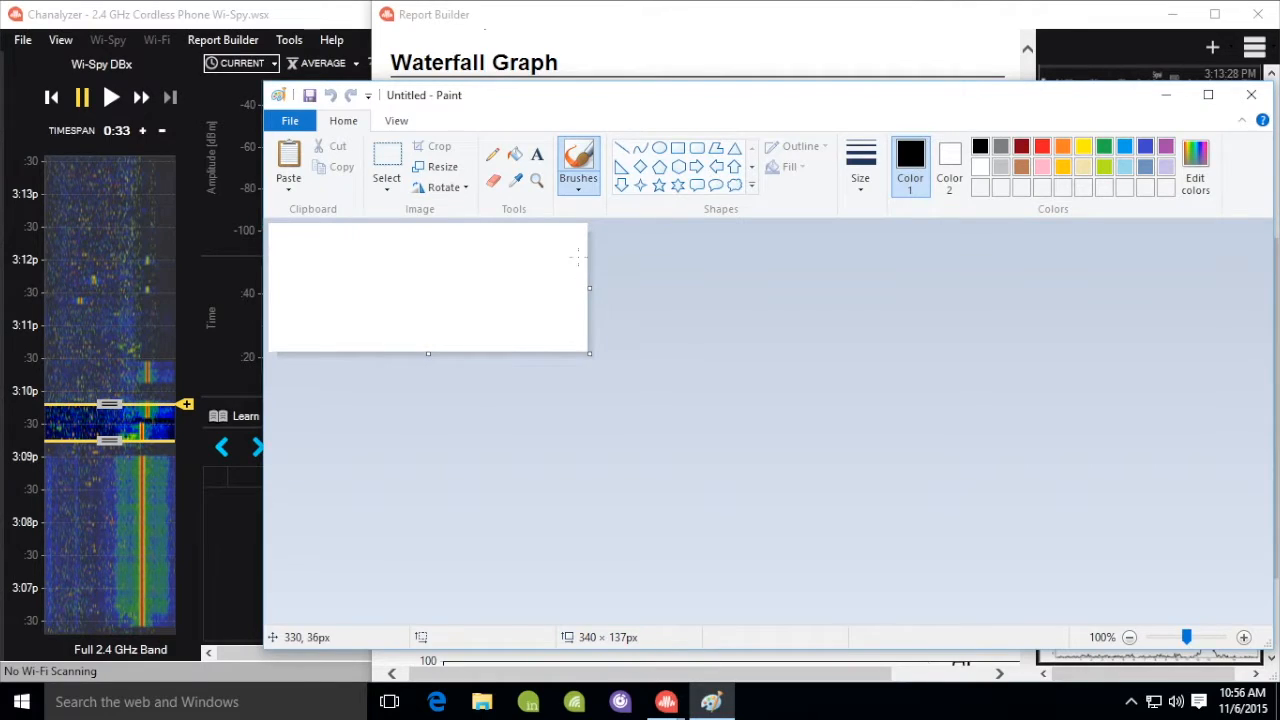
key("ctrl+v")
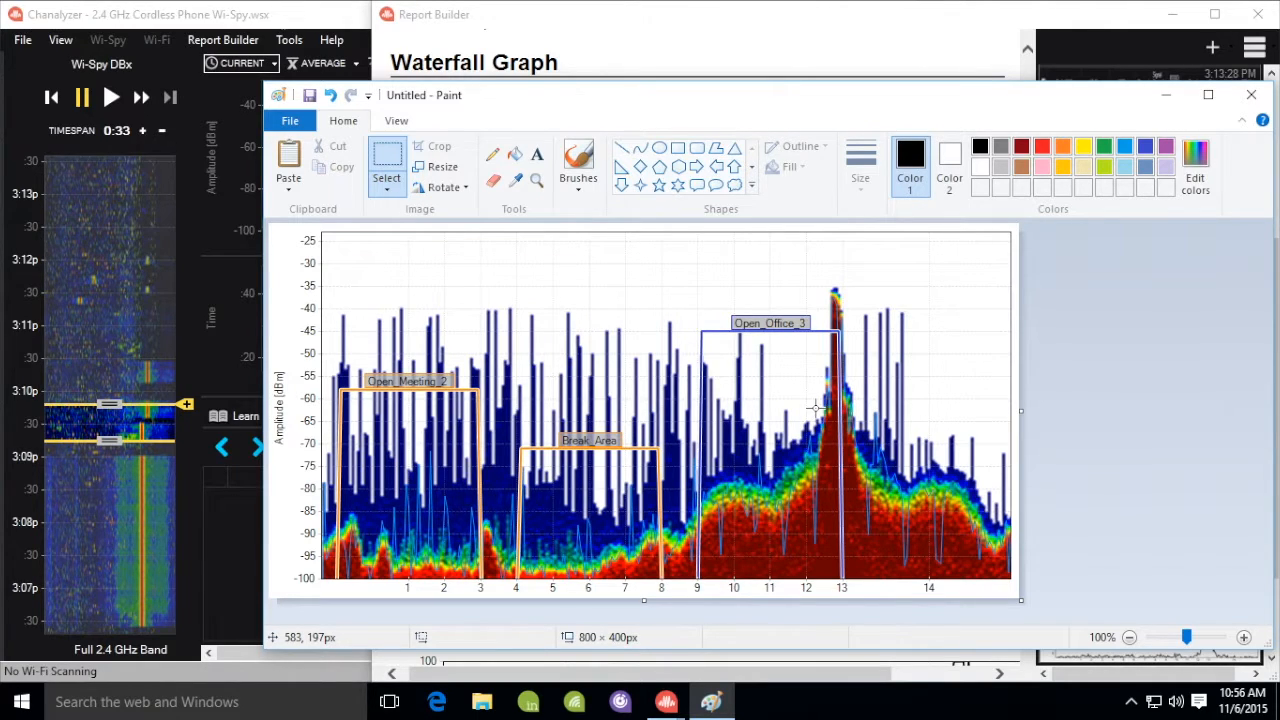
left_click_drag(840, 104, 703, 90)
left_click(1111, 77)
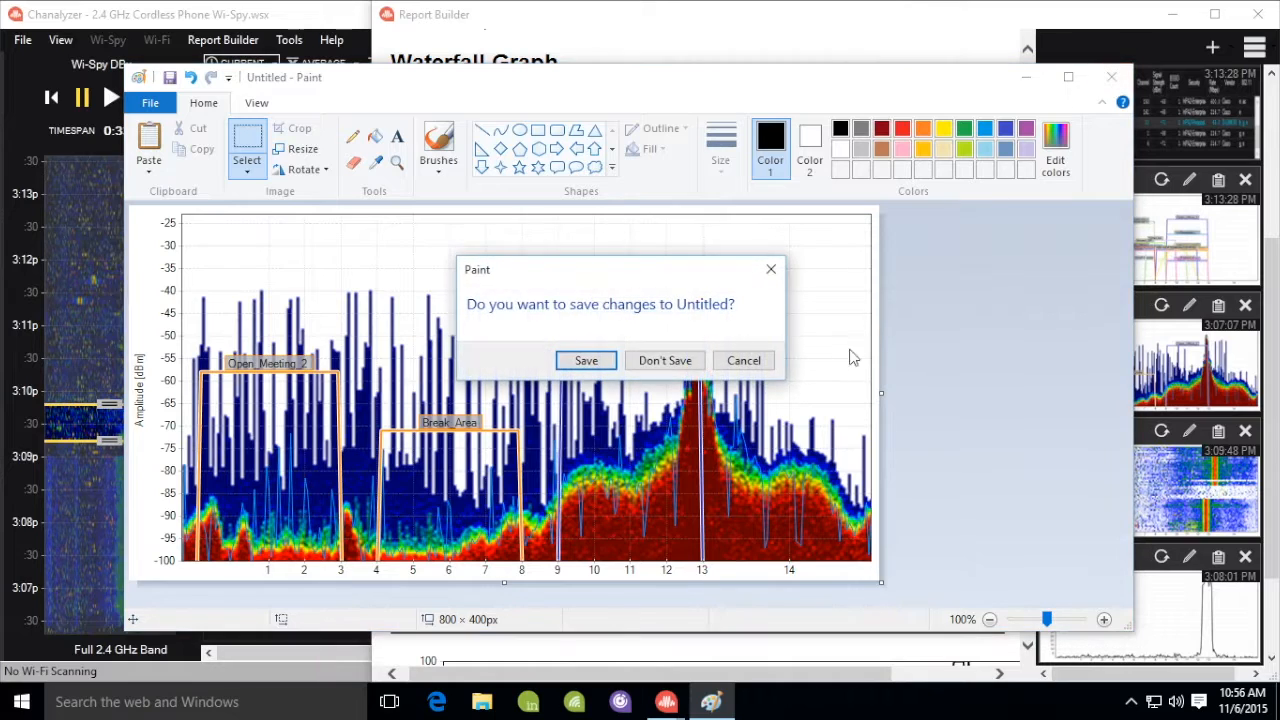
left_click(665, 361)
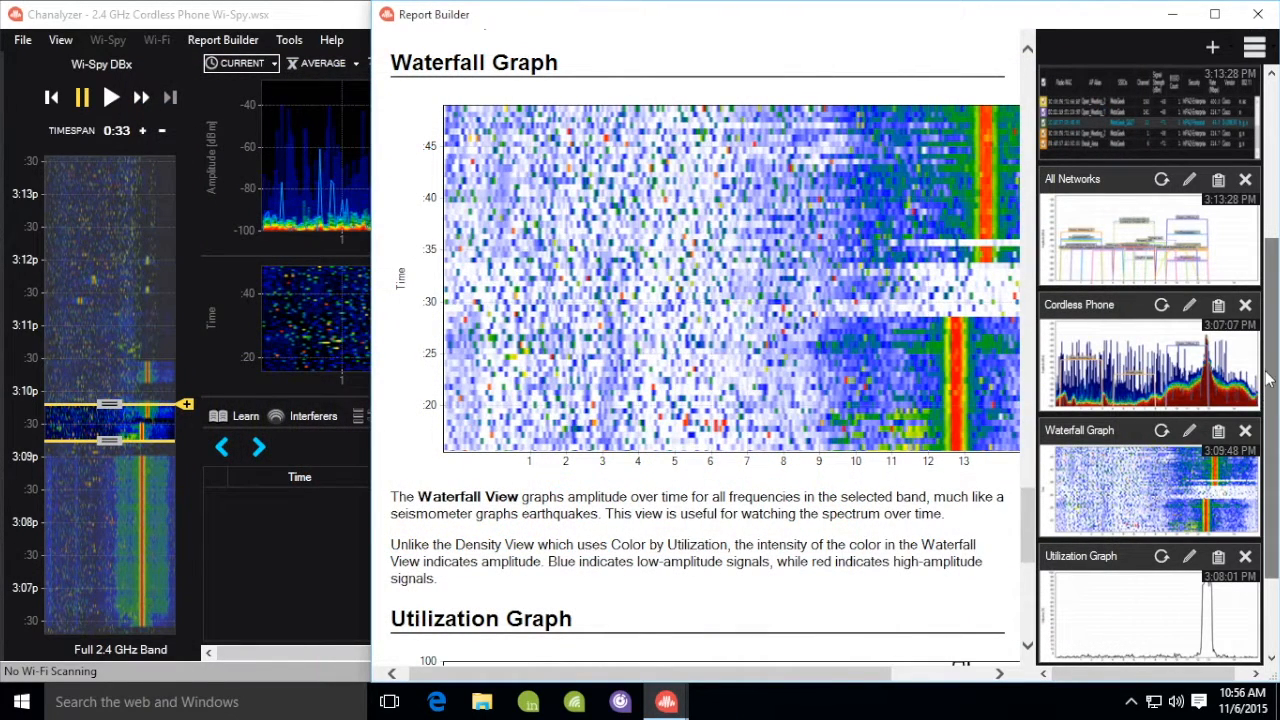
Step: Copy the MetaGeek Access Points table, paste it into a blank Notepad document, and close Notepad without saving
left_click_drag(1262, 403, 1267, 318)
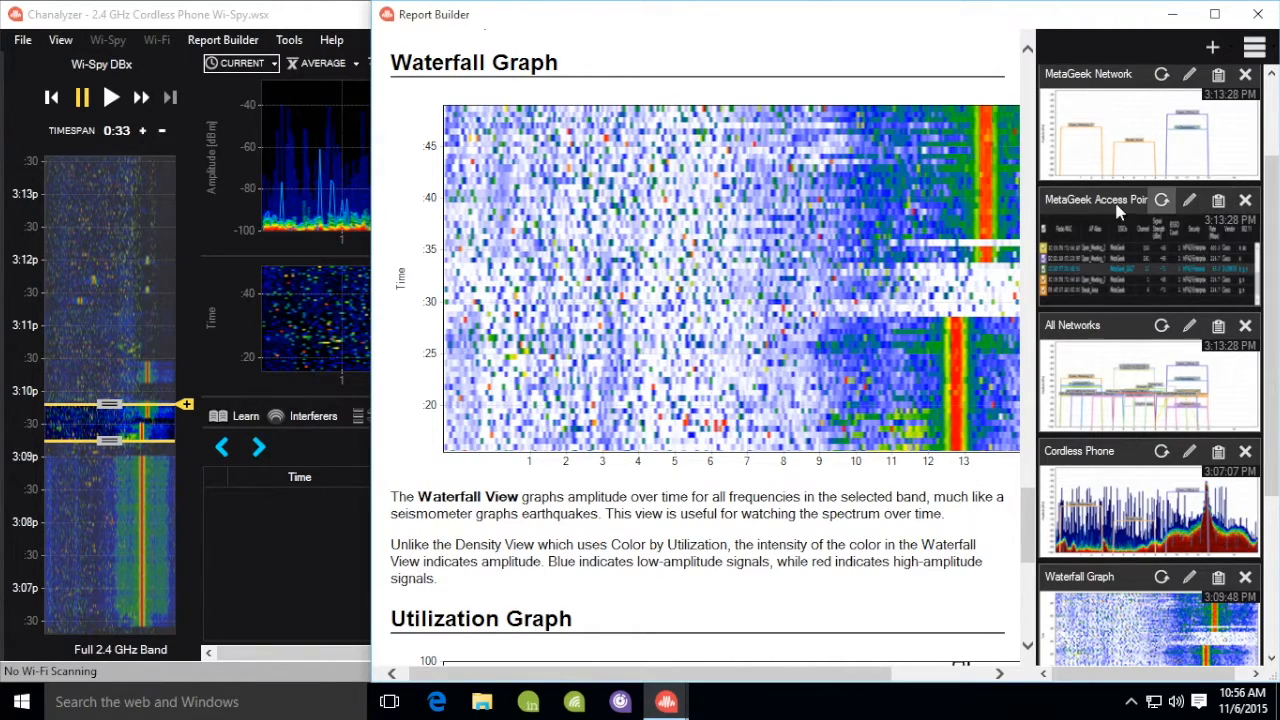
key("super")
type("note")
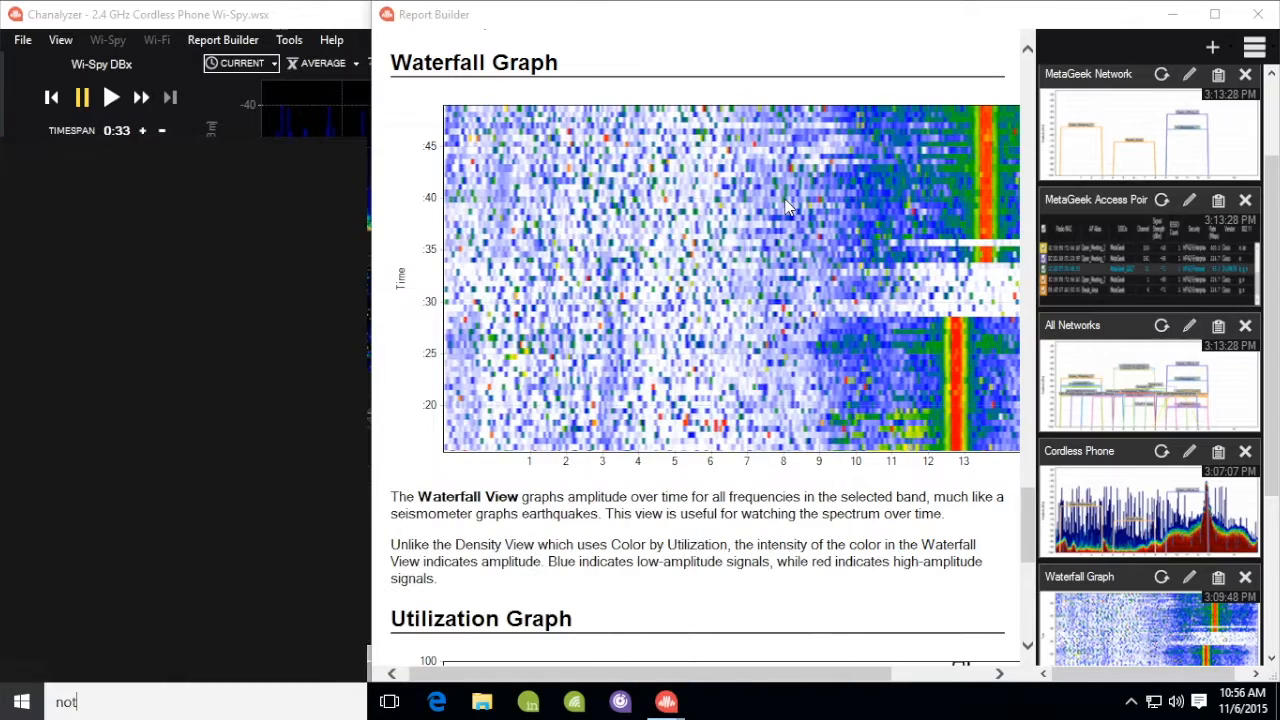
key("Return")
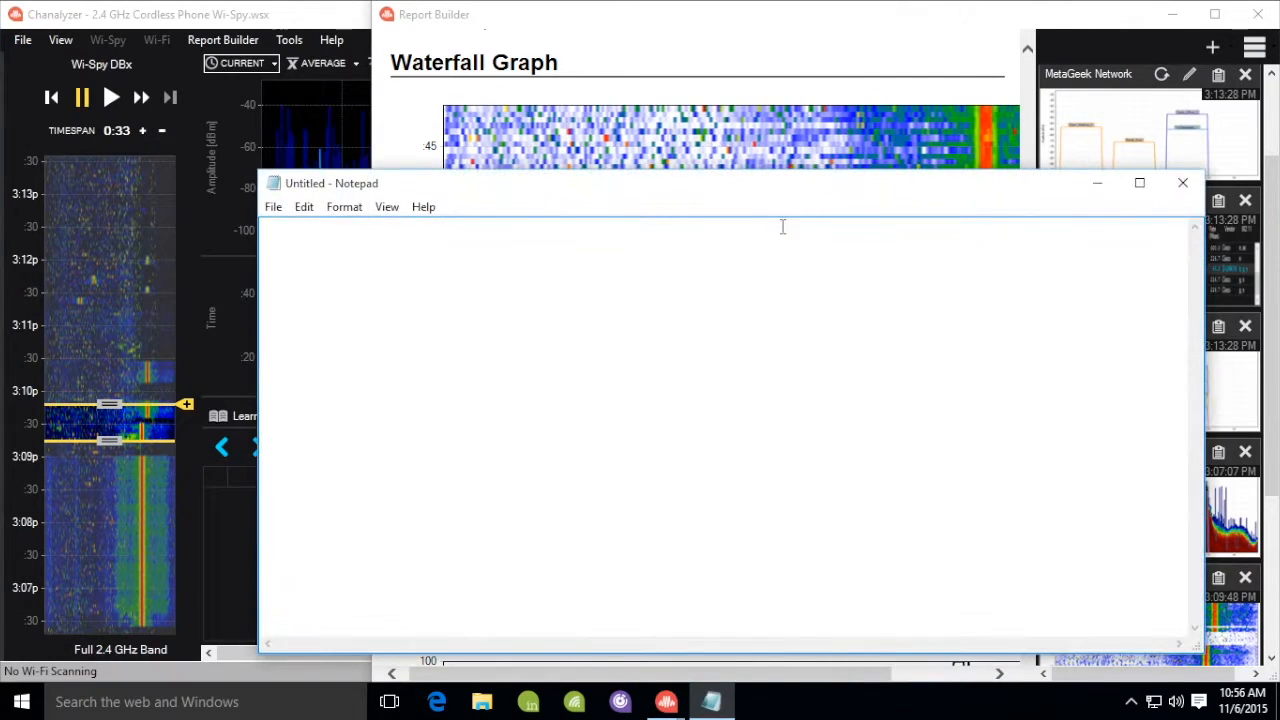
key("ctrl+v")
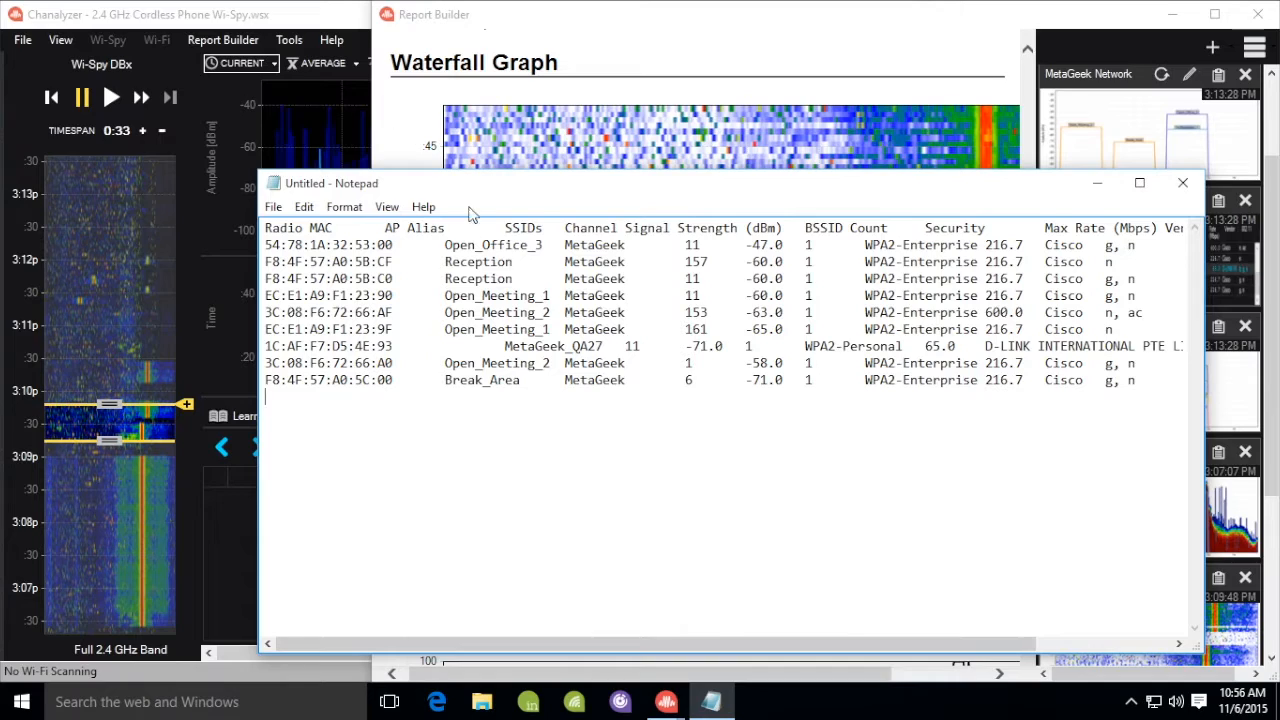
left_click(1182, 183)
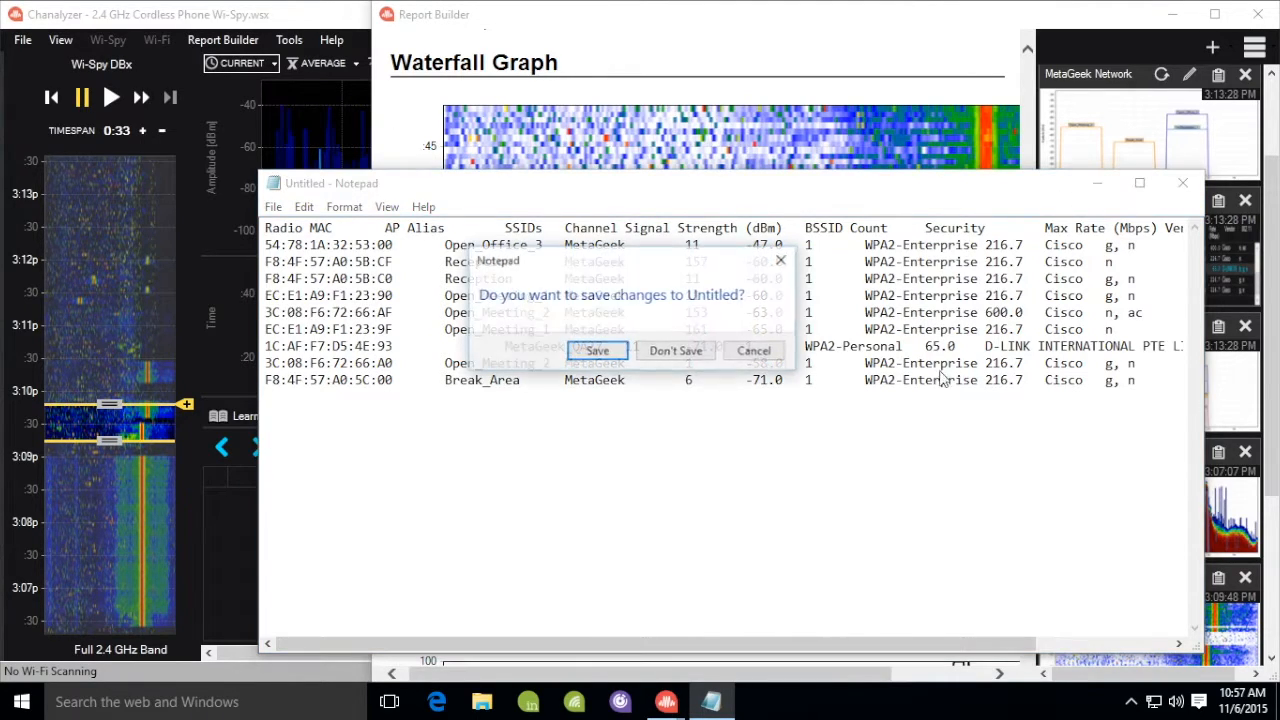
left_click(675, 351)
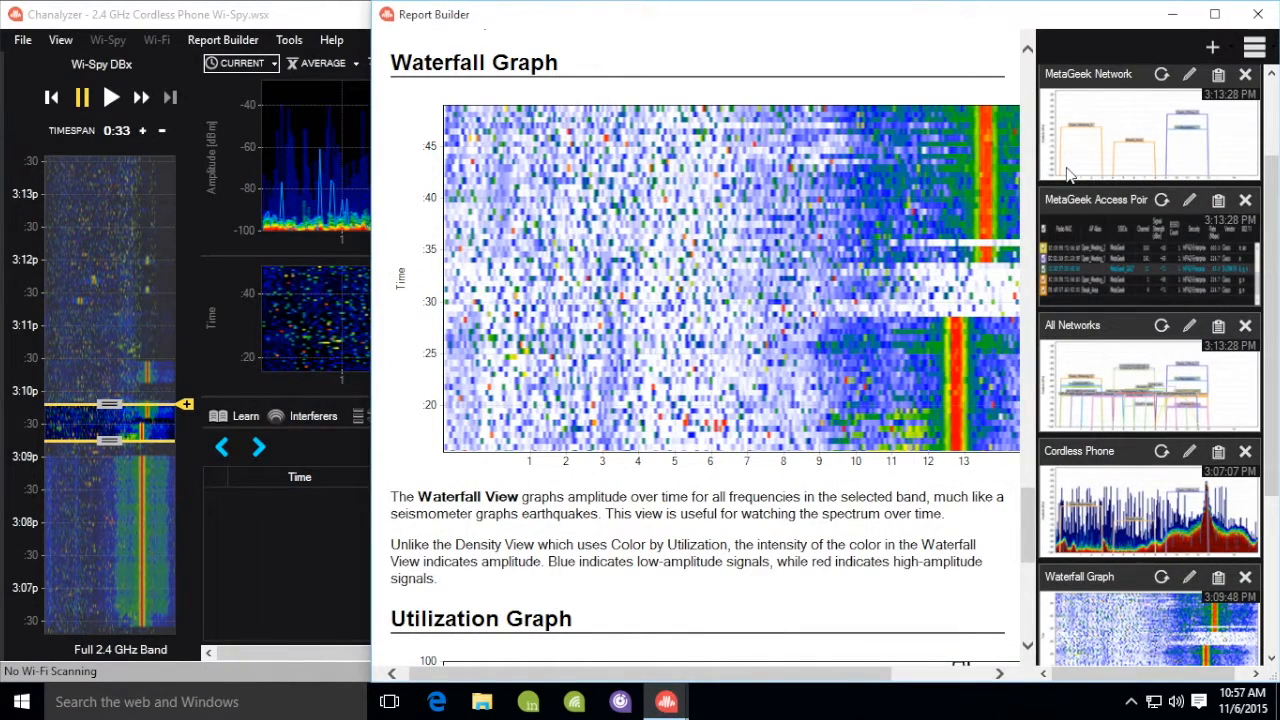
Step: Export the report to the Desktop as a PDF named "Cordless Phone Interference"
left_click(1222, 52)
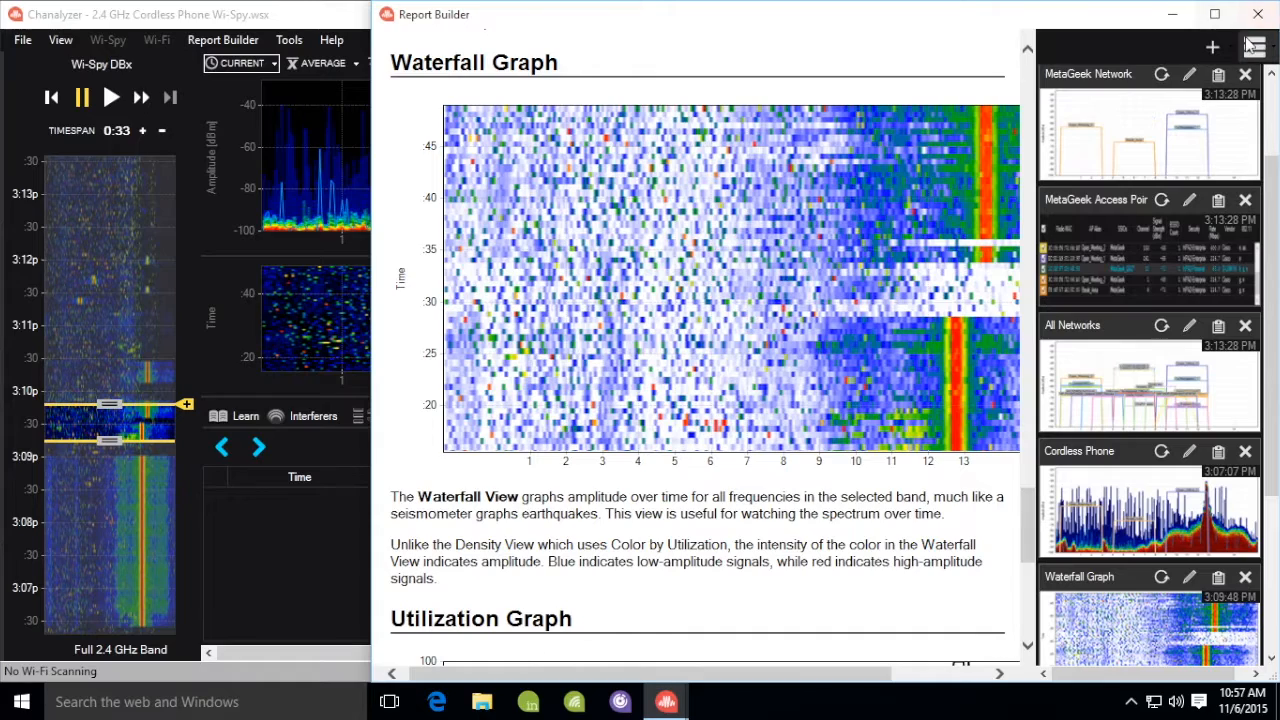
left_click(1260, 50)
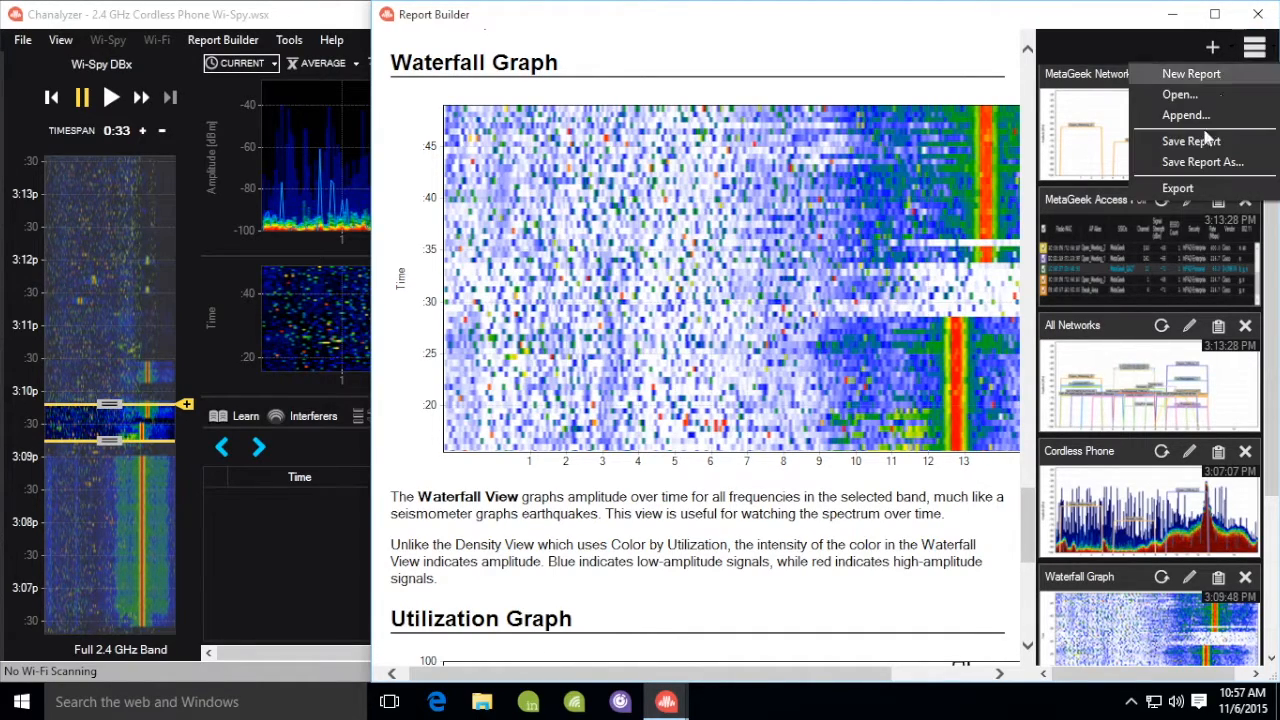
left_click(1180, 189)
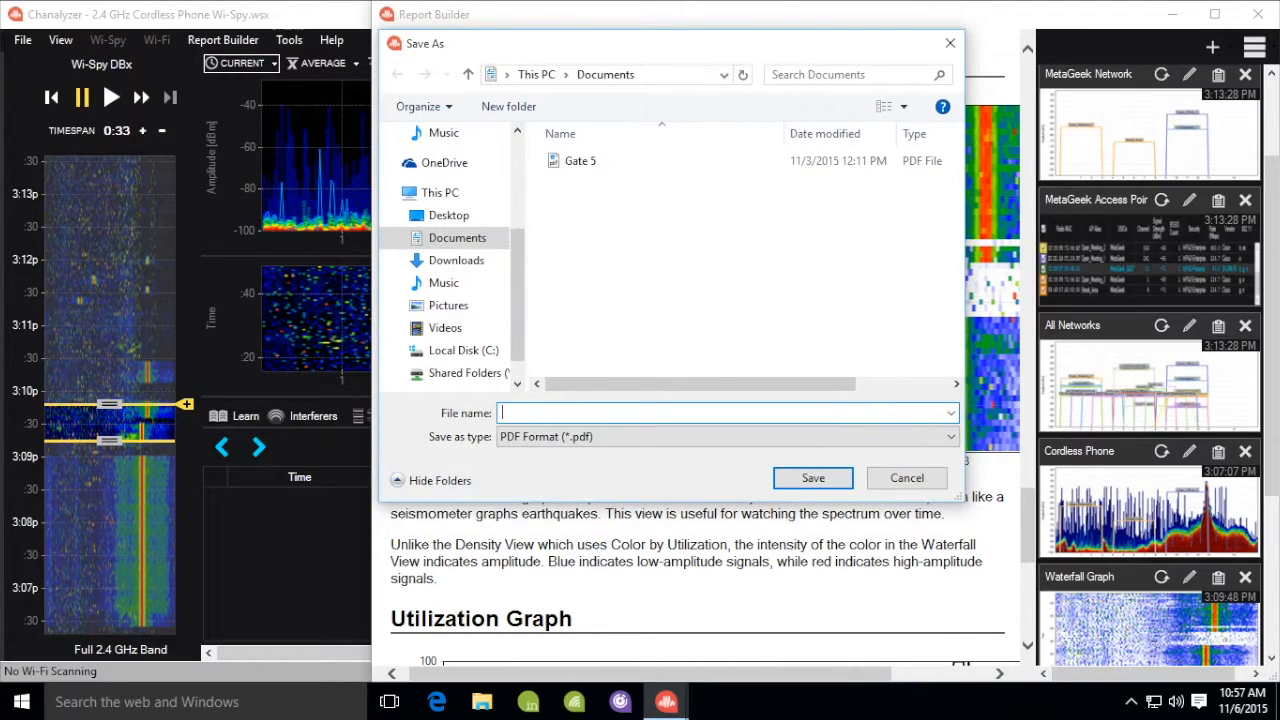
left_click(440, 258)
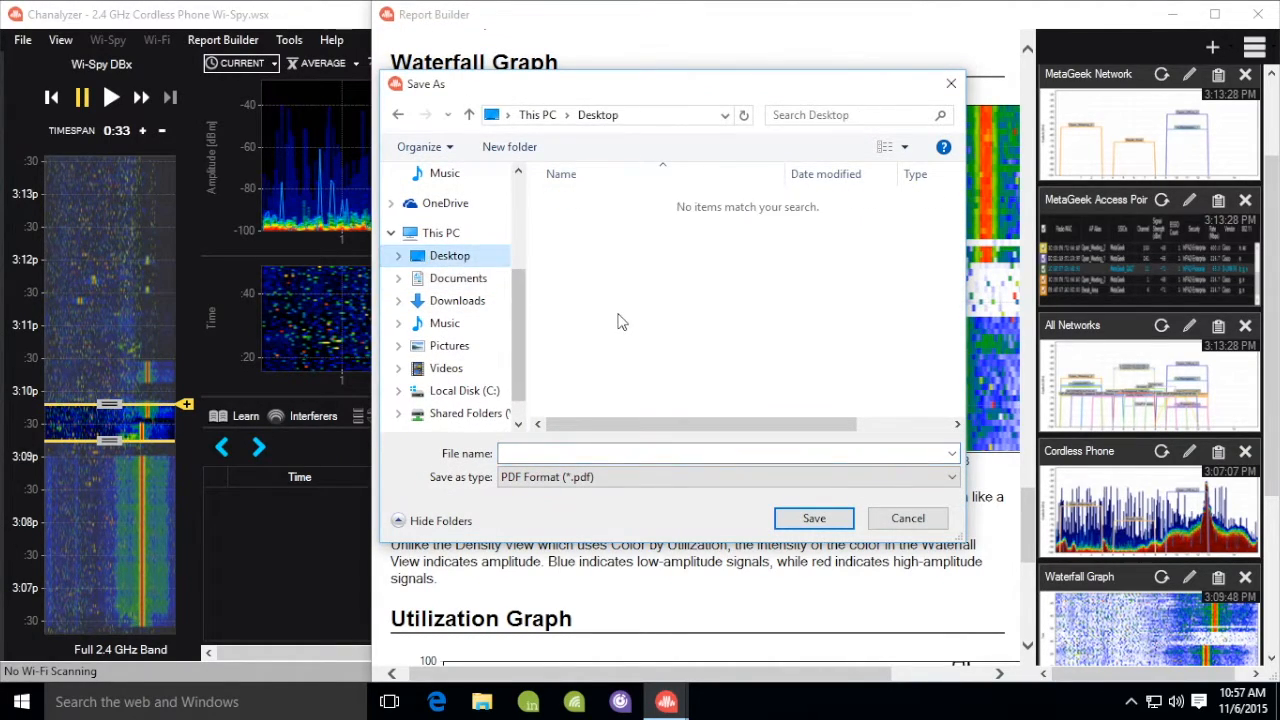
left_click(621, 452)
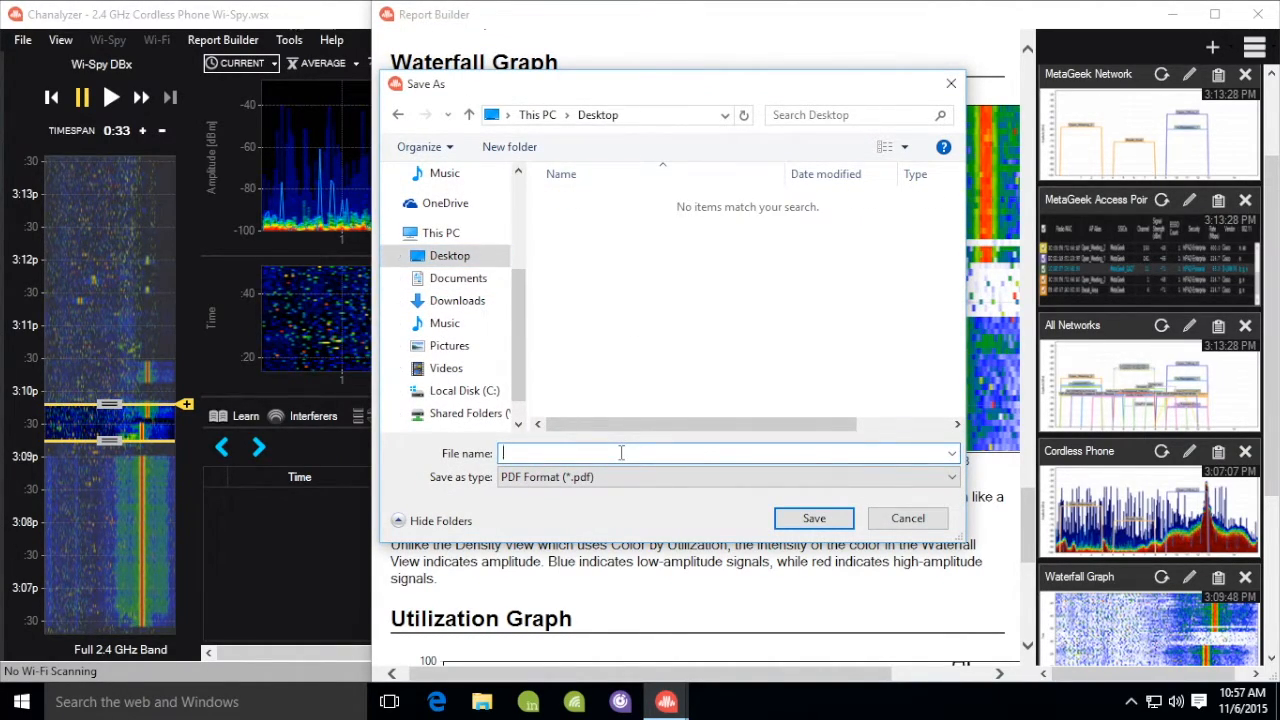
type("Cordless Phone Interference")
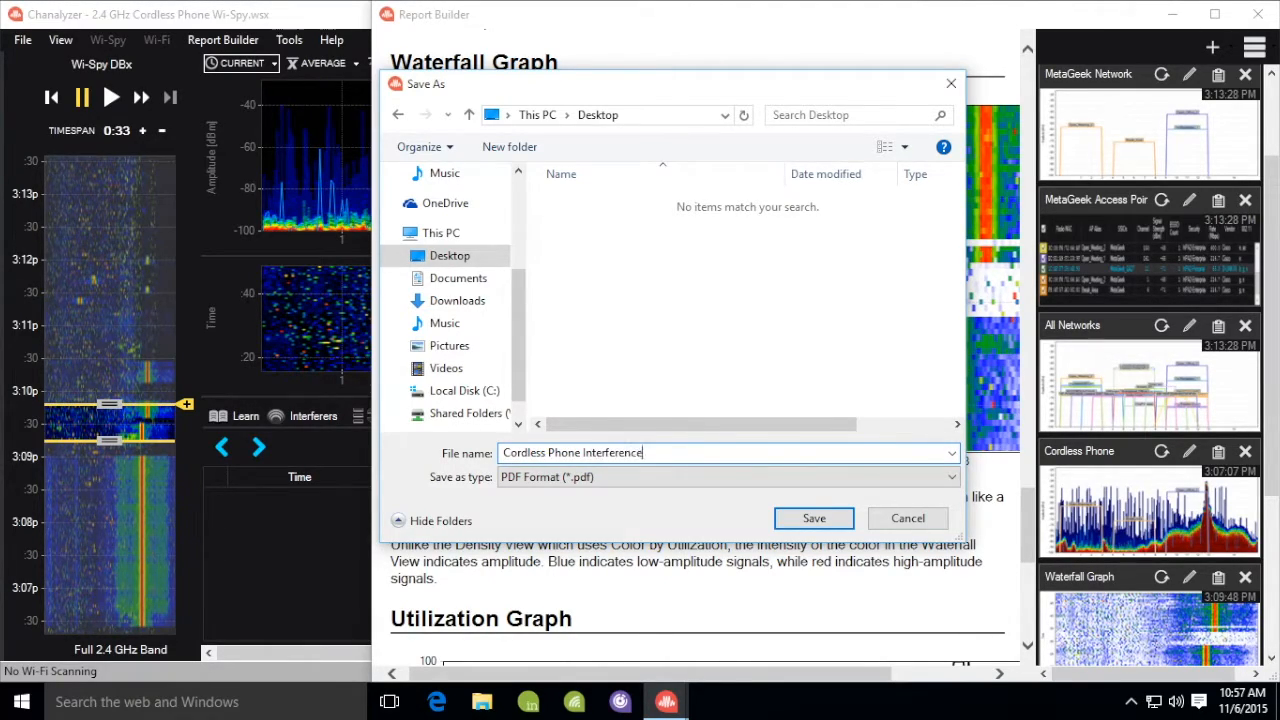
left_click(806, 524)
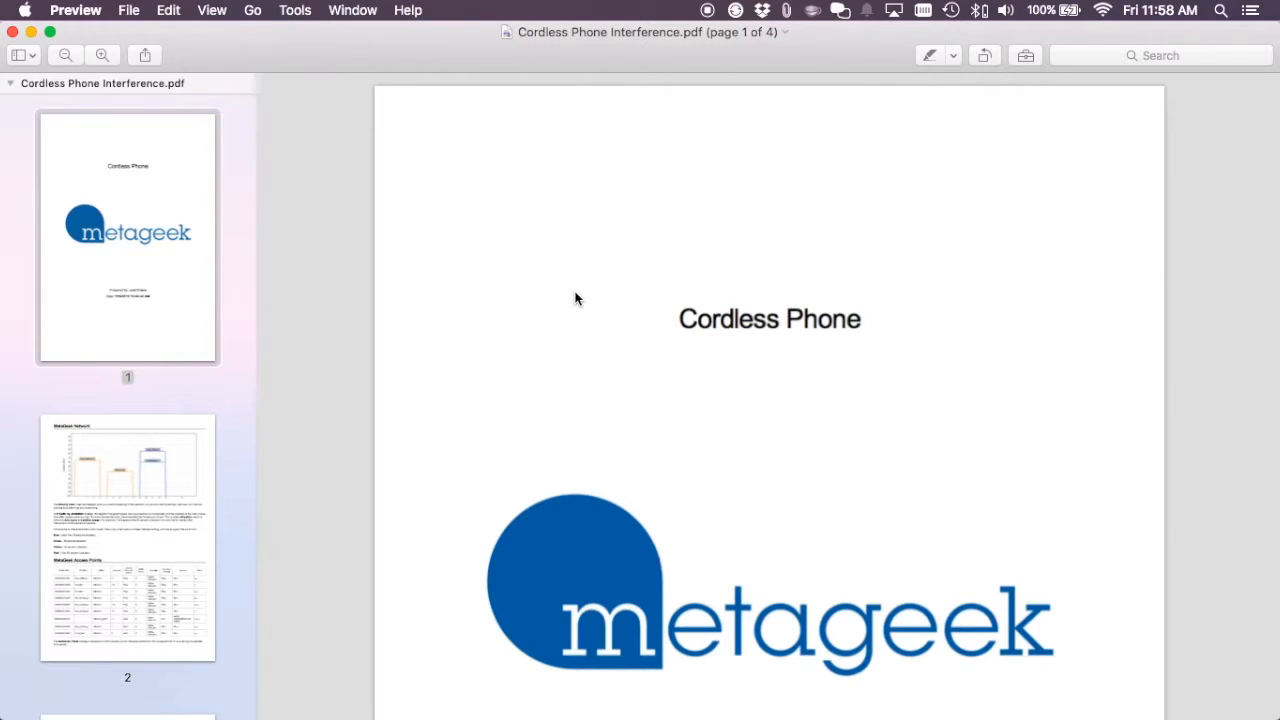
Step: Look through all four pages of the exported Cordless Phone Interference PDF in Preview, from the title page to the conclusion
scroll(575, 298, "down", 10)
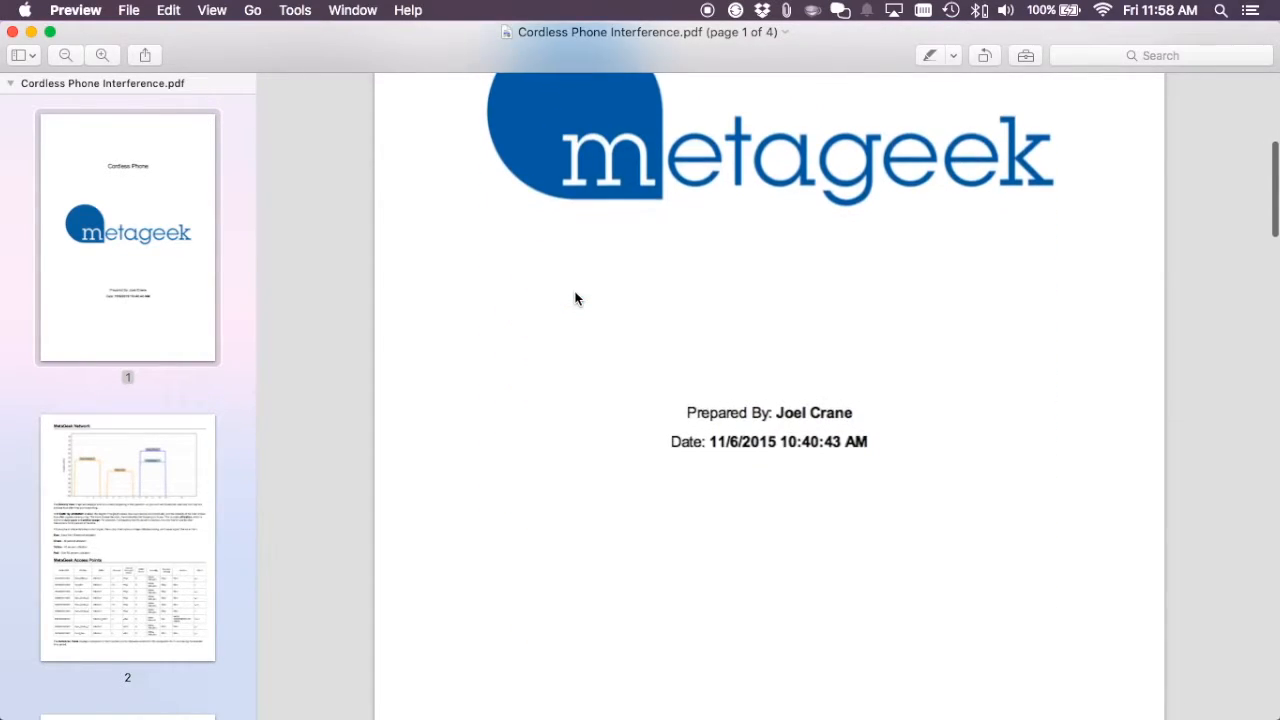
scroll(575, 298, "down", 12)
scroll(575, 298, "down", 14)
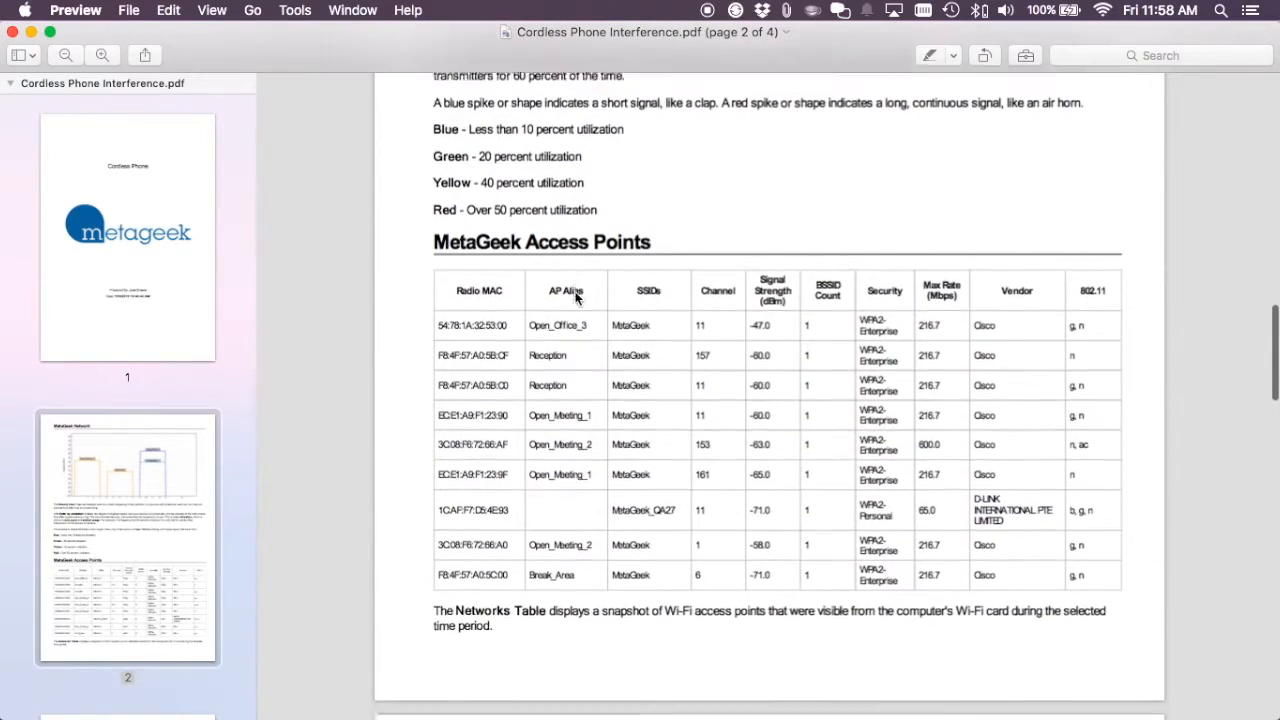
scroll(575, 298, "down", 12)
scroll(575, 298, "down", 15)
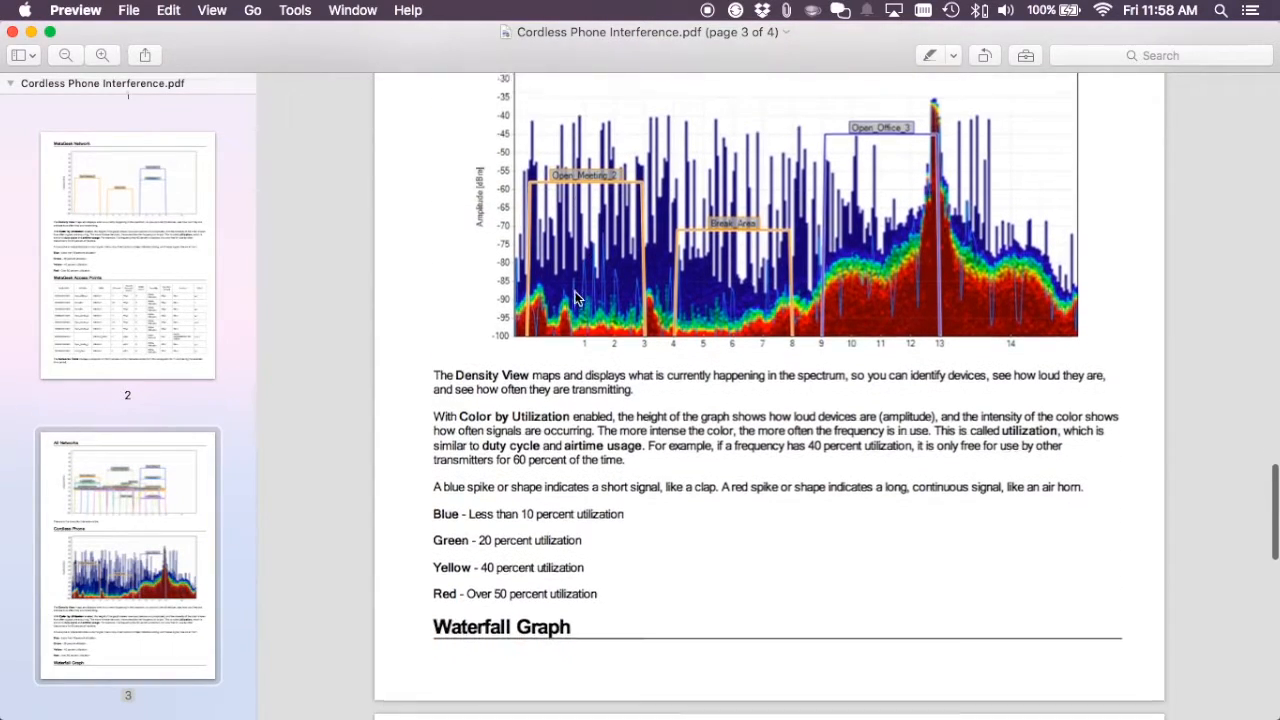
scroll(906, 218, "up", 3)
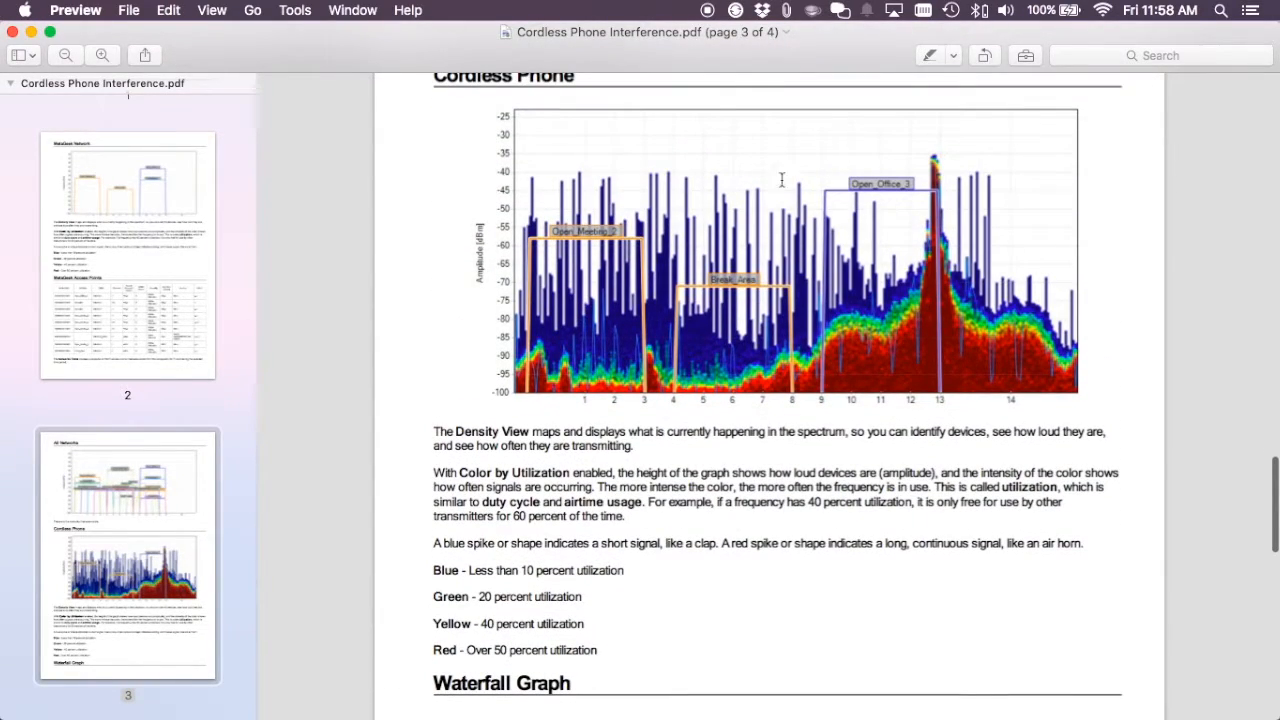
scroll(784, 272, "down", 17)
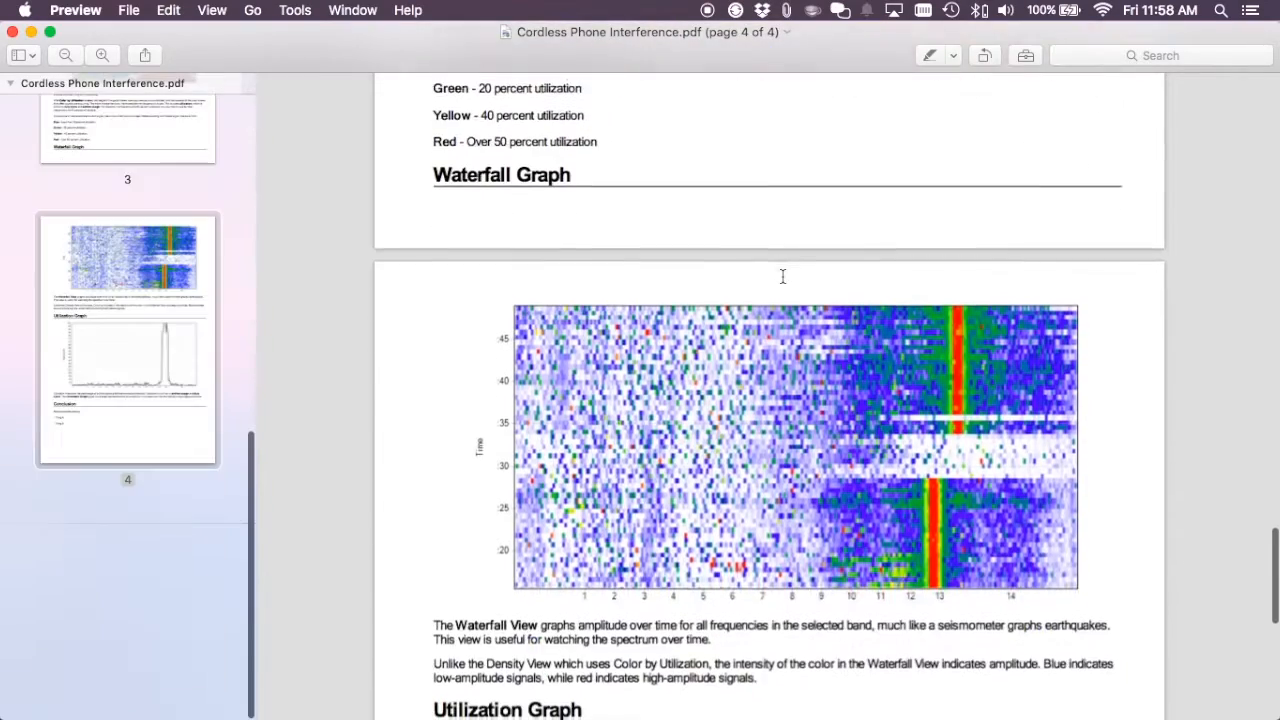
scroll(783, 276, "down", 11)
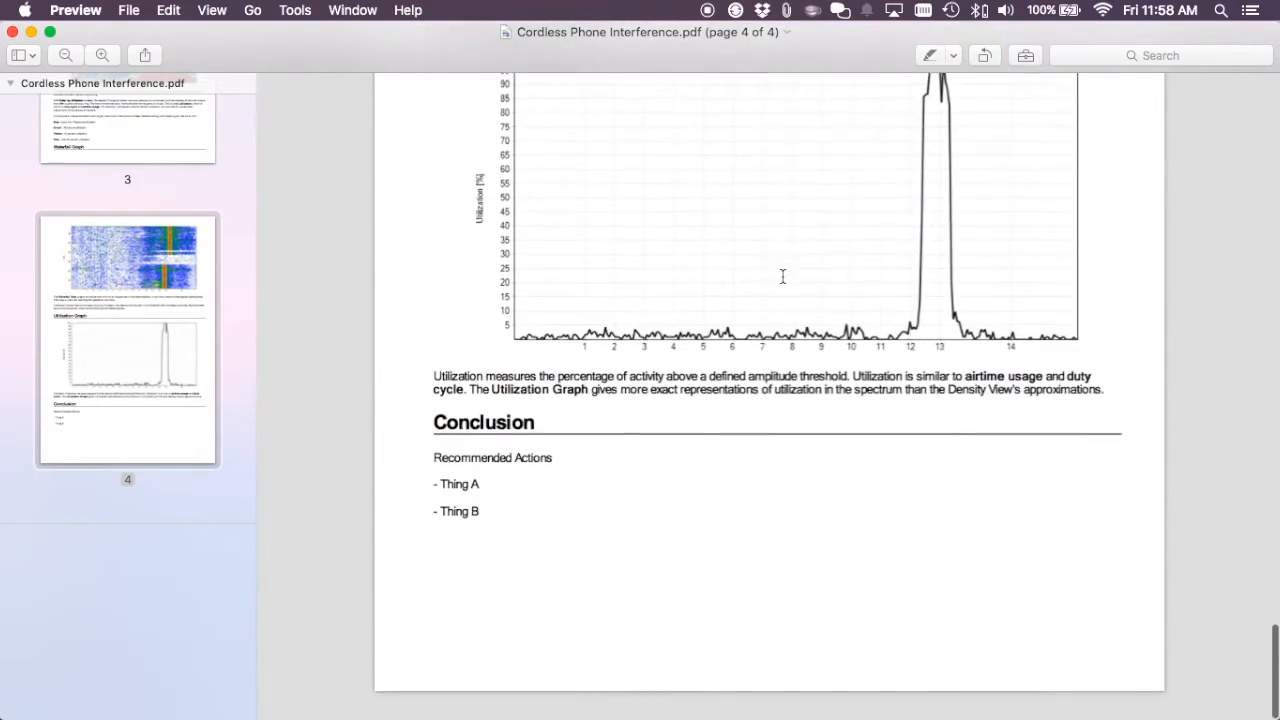
scroll(783, 276, "up", 20)
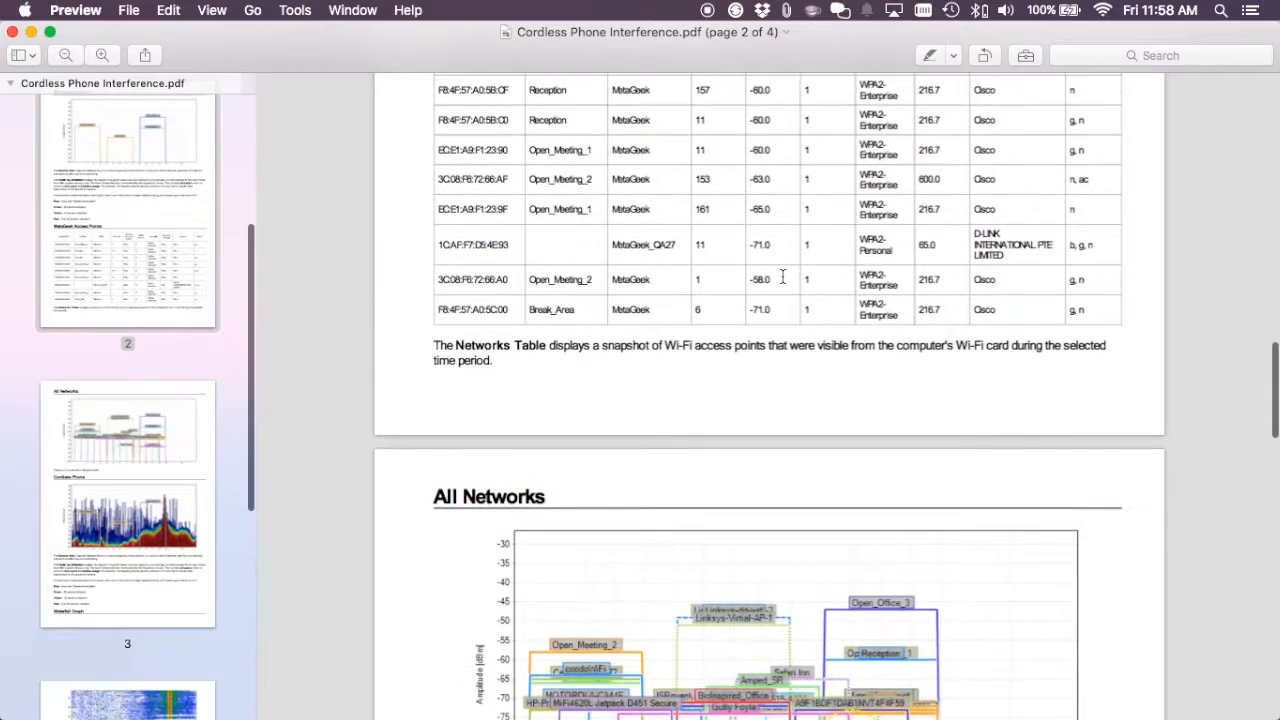
scroll(783, 274, "up", 20)
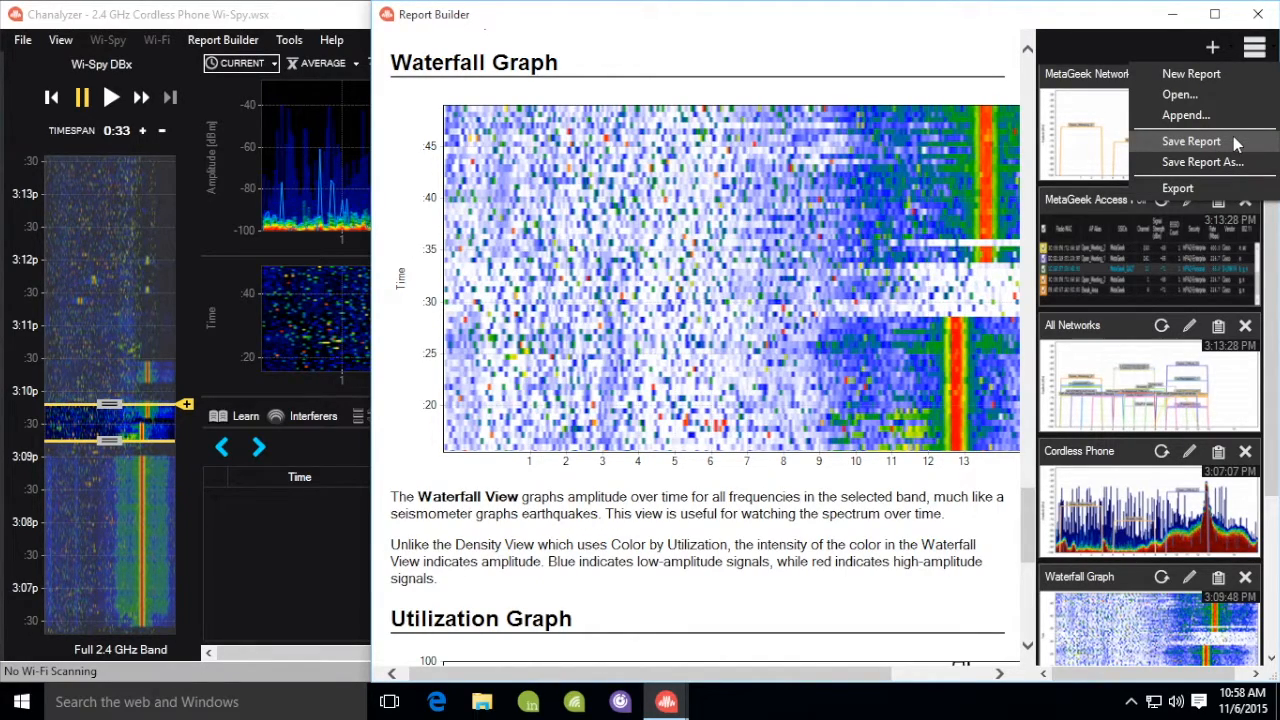
Step: Save the report in Documents as "Cordless Phone Interference" in the Wi-Spy Report Format (*.wsxr)
left_click(1233, 141)
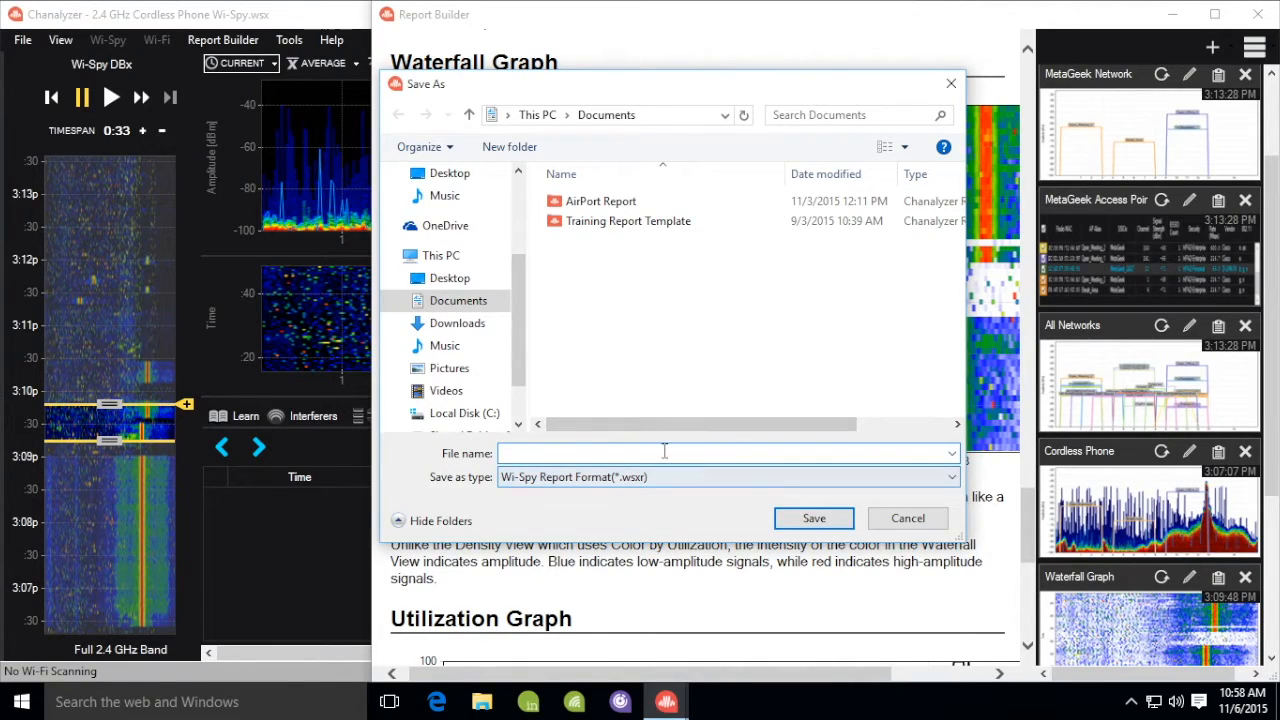
type("Cordless Phone Intere")
key("BackSpace")
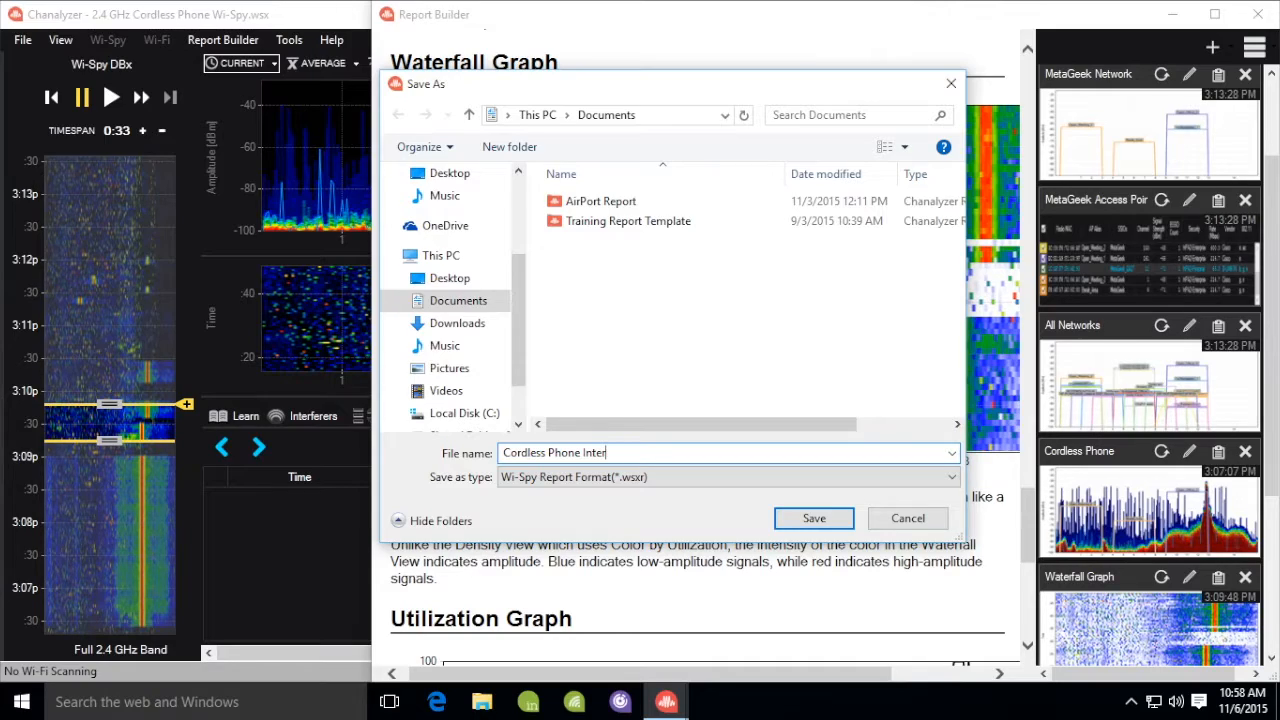
type("ference")
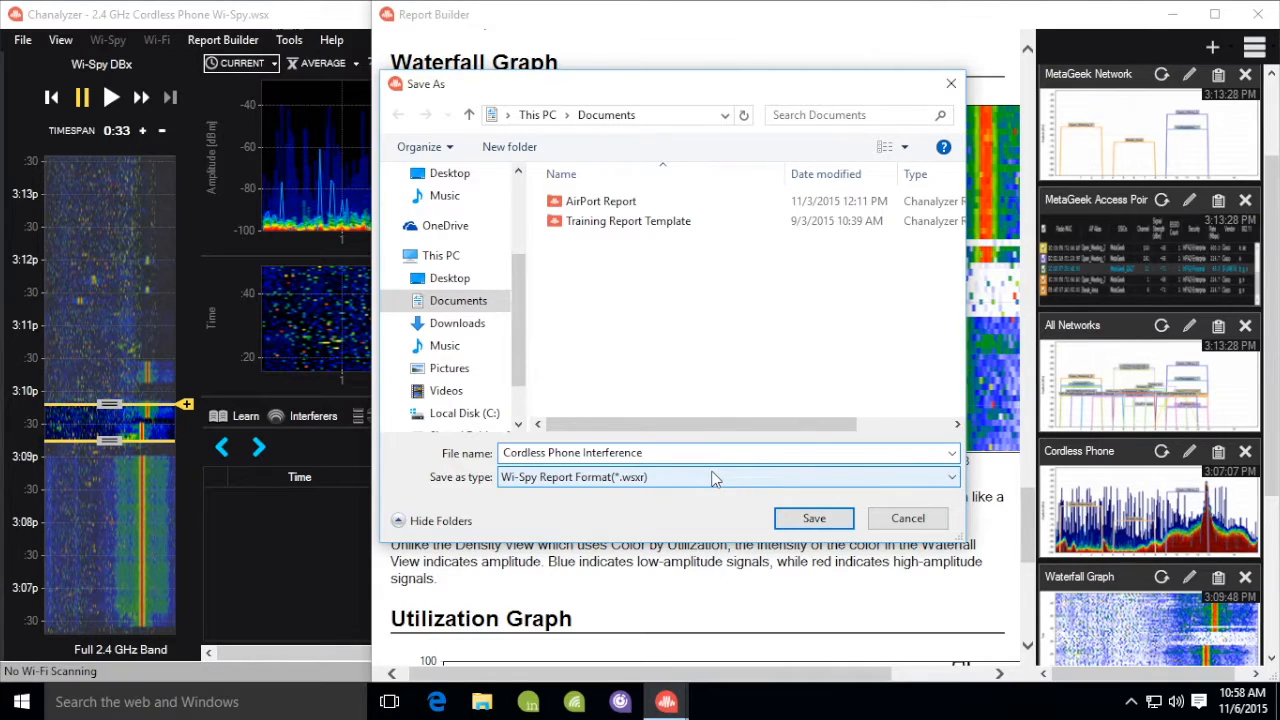
left_click(814, 518)
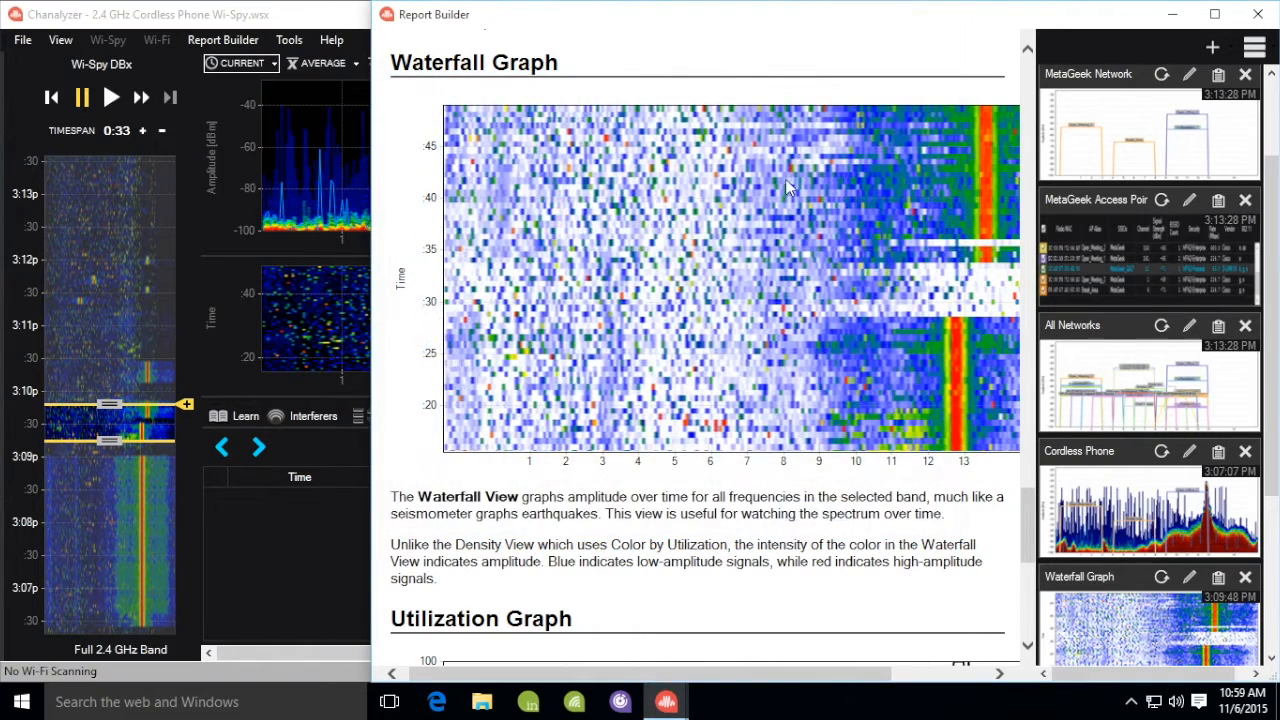
Step: Open the Training Report Template report and review its contents down to the 802.11g/n Signature section
left_click(1255, 52)
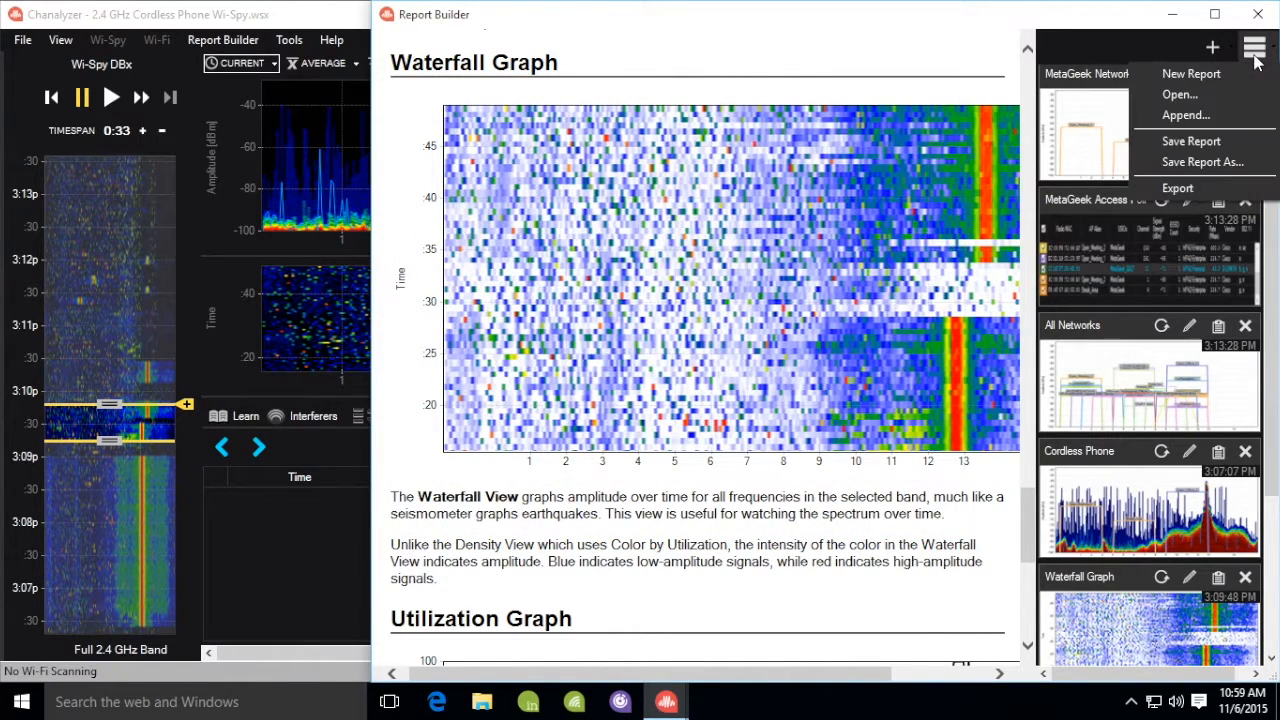
left_click(1215, 95)
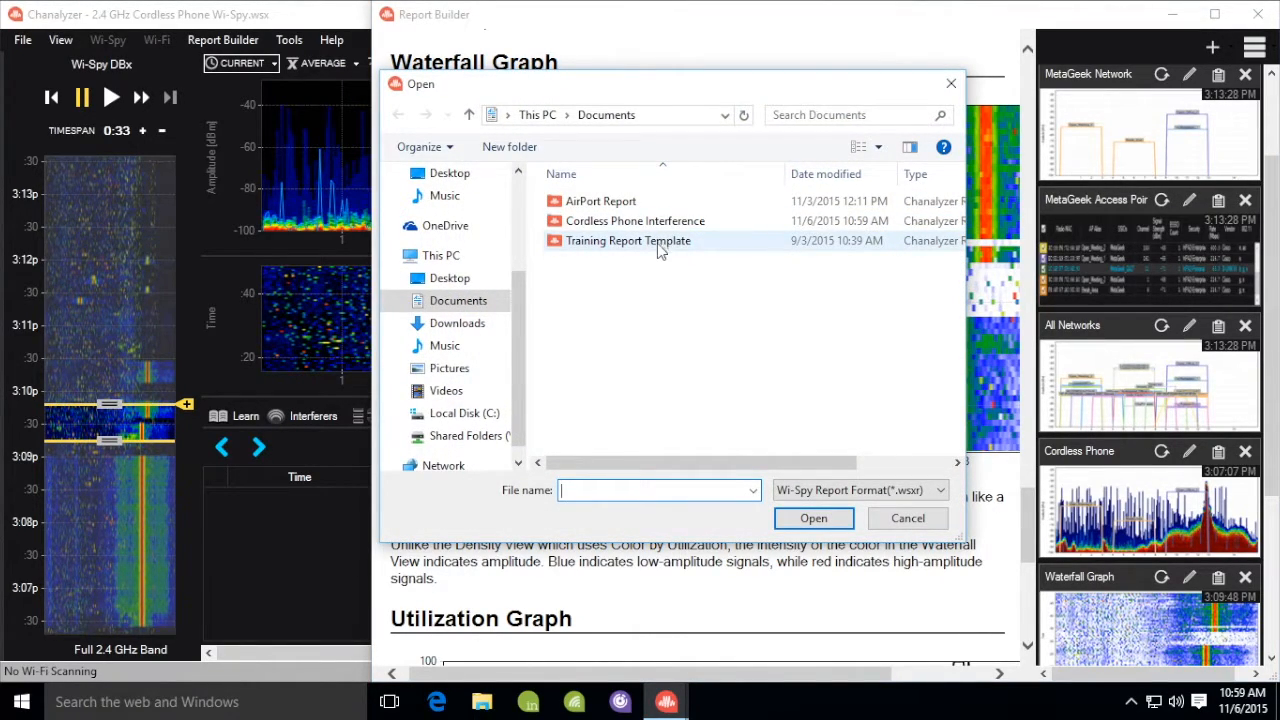
double_click(600, 245)
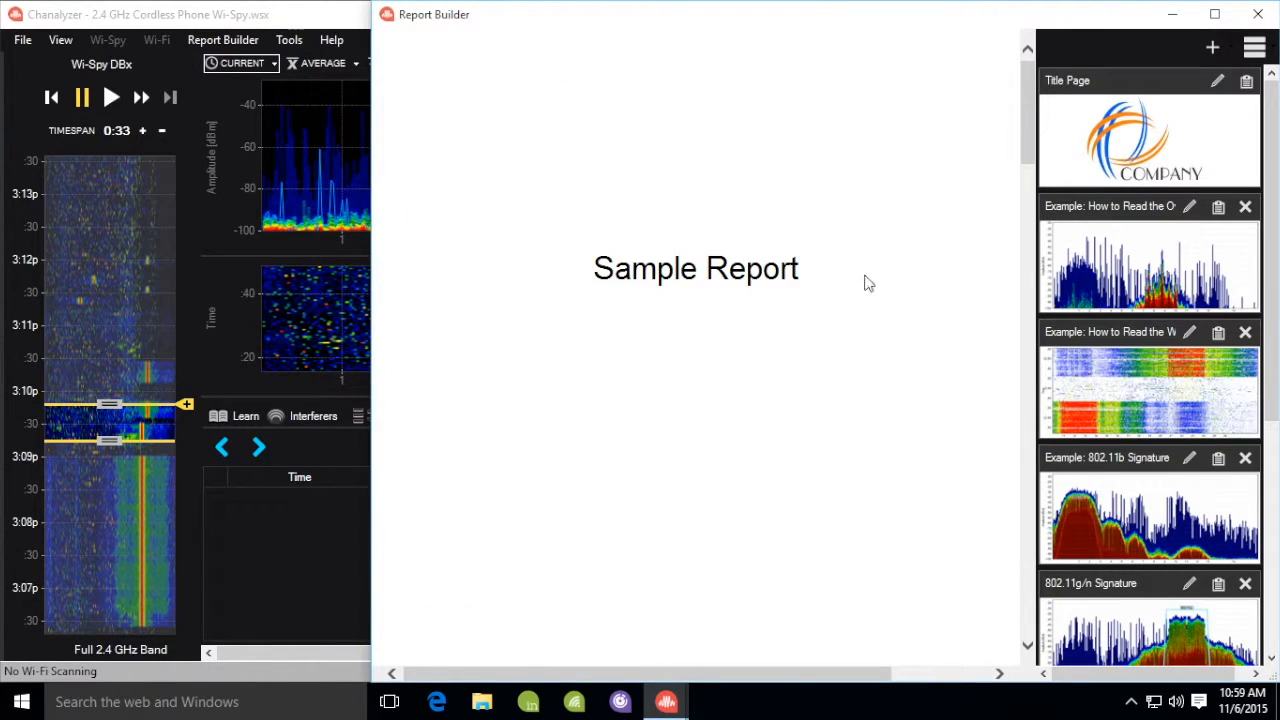
left_click_drag(1023, 114, 1020, 268)
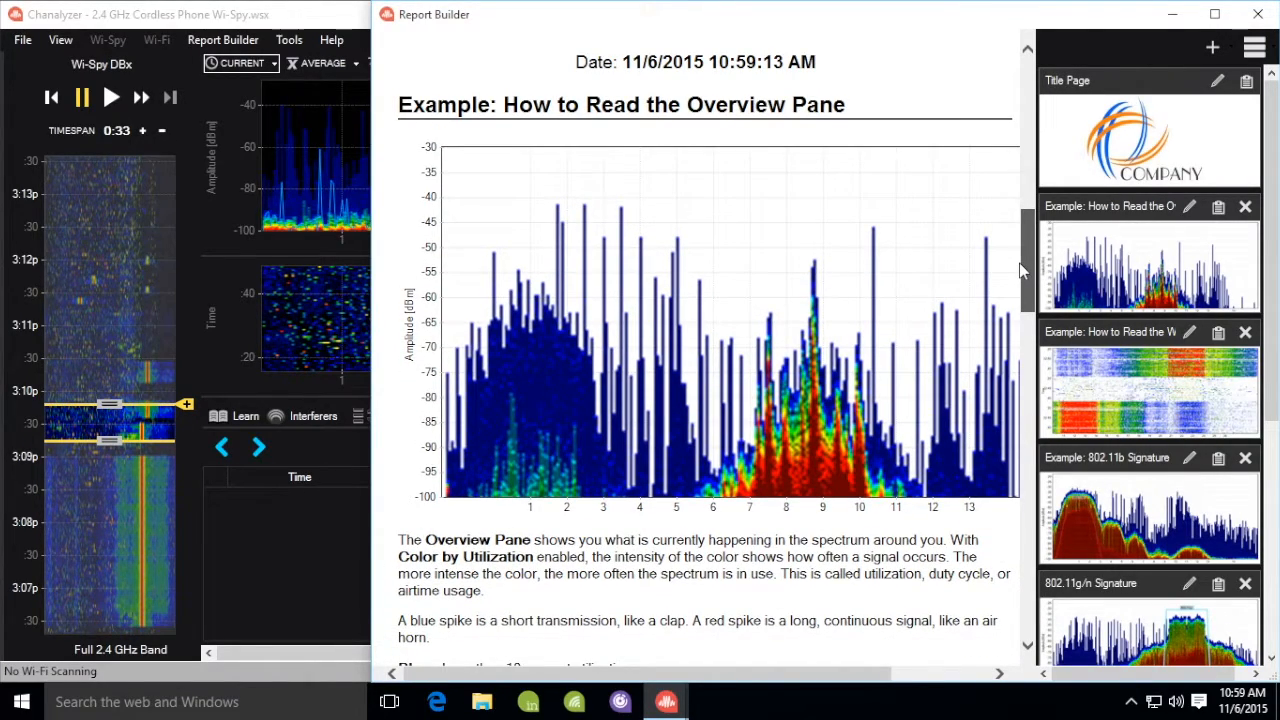
mouse_move(1022, 268)
left_mouse_down()
mouse_move(1002, 452)
mouse_move(1008, 597)
left_mouse_up()
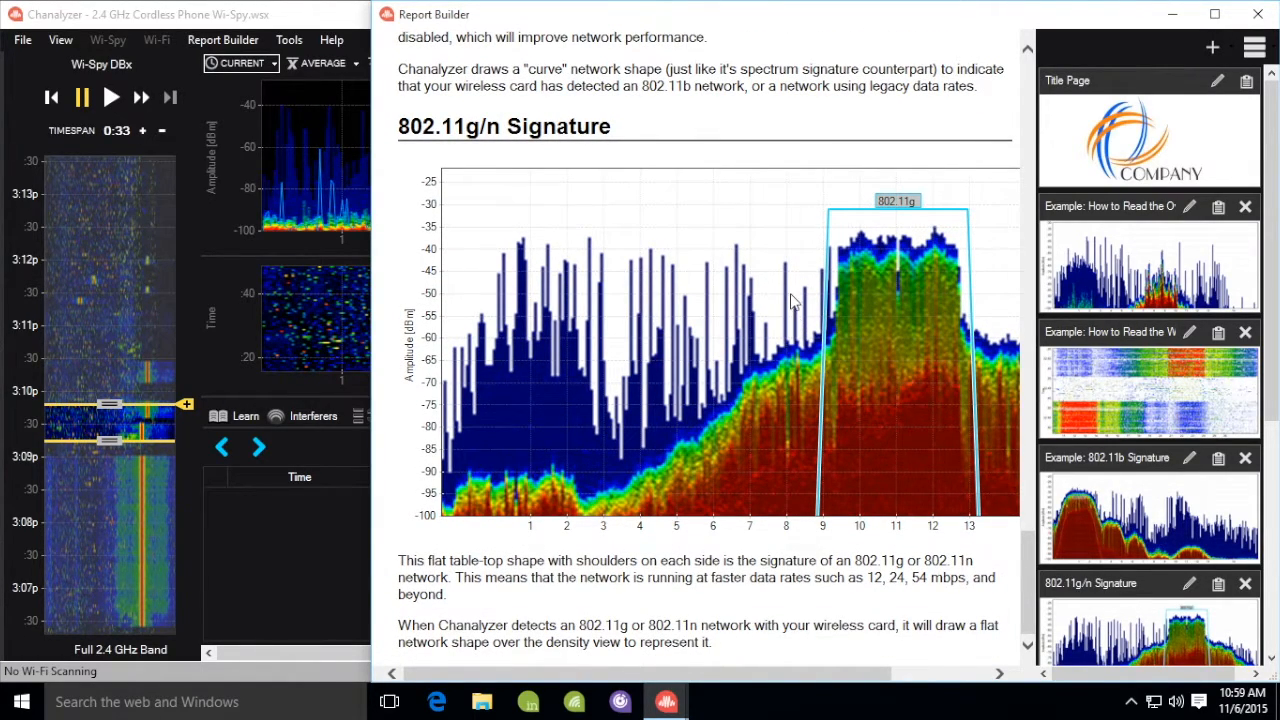
Step: In Chanalyzer, move the recording's time selection to end just before 3:08 PM and add a Density Graph block to the template report
left_click(293, 165)
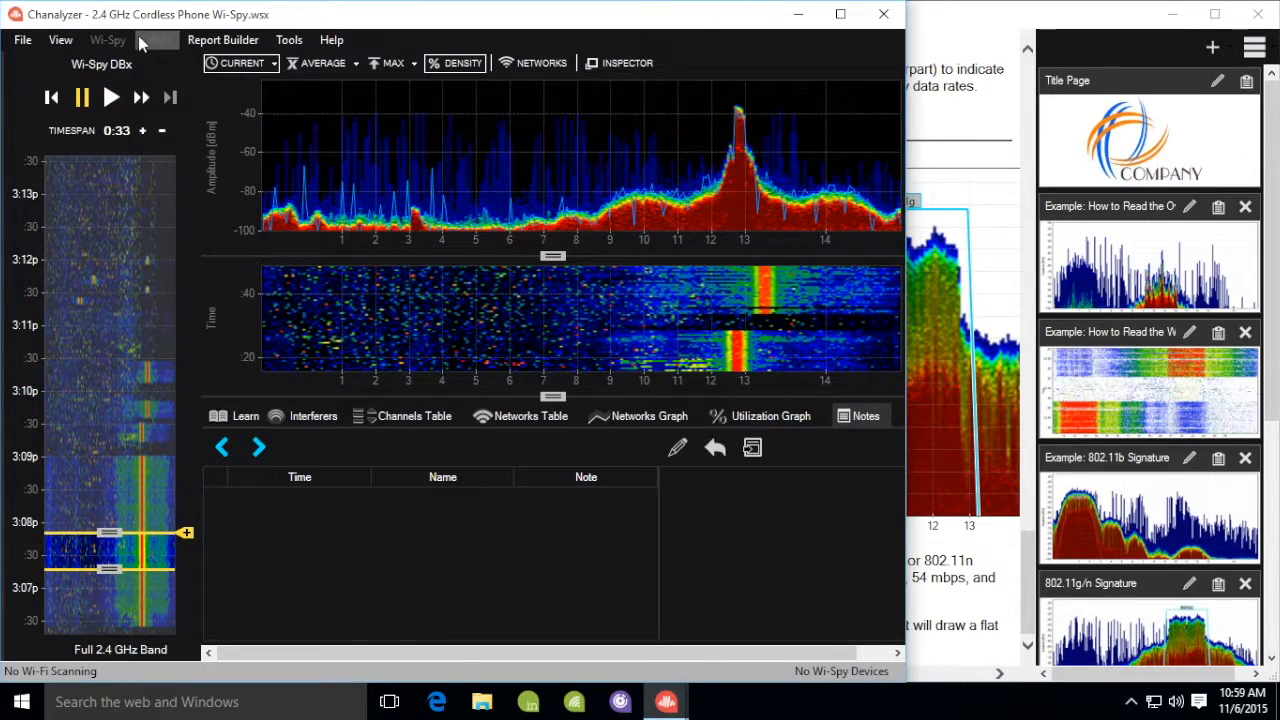
left_click(222, 40)
left_click(249, 128)
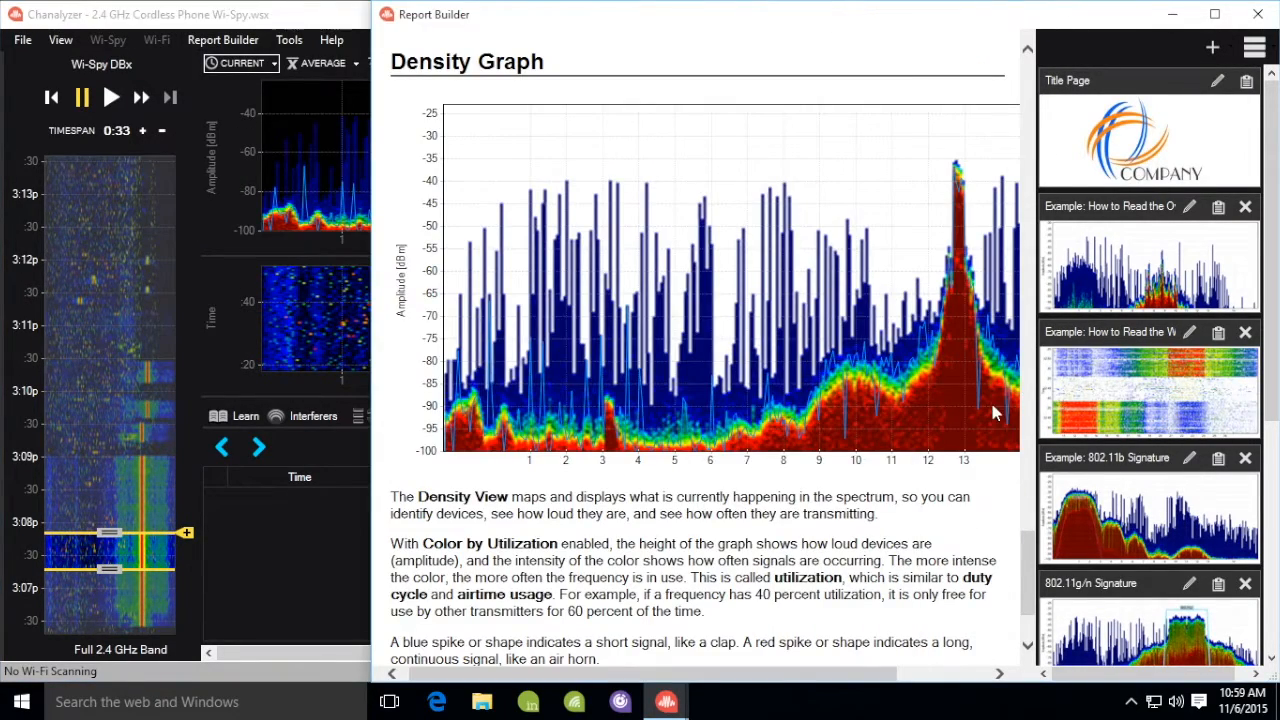
mouse_move(1018, 545)
left_mouse_down()
mouse_move(1023, 392)
mouse_move(1022, 555)
left_mouse_up()
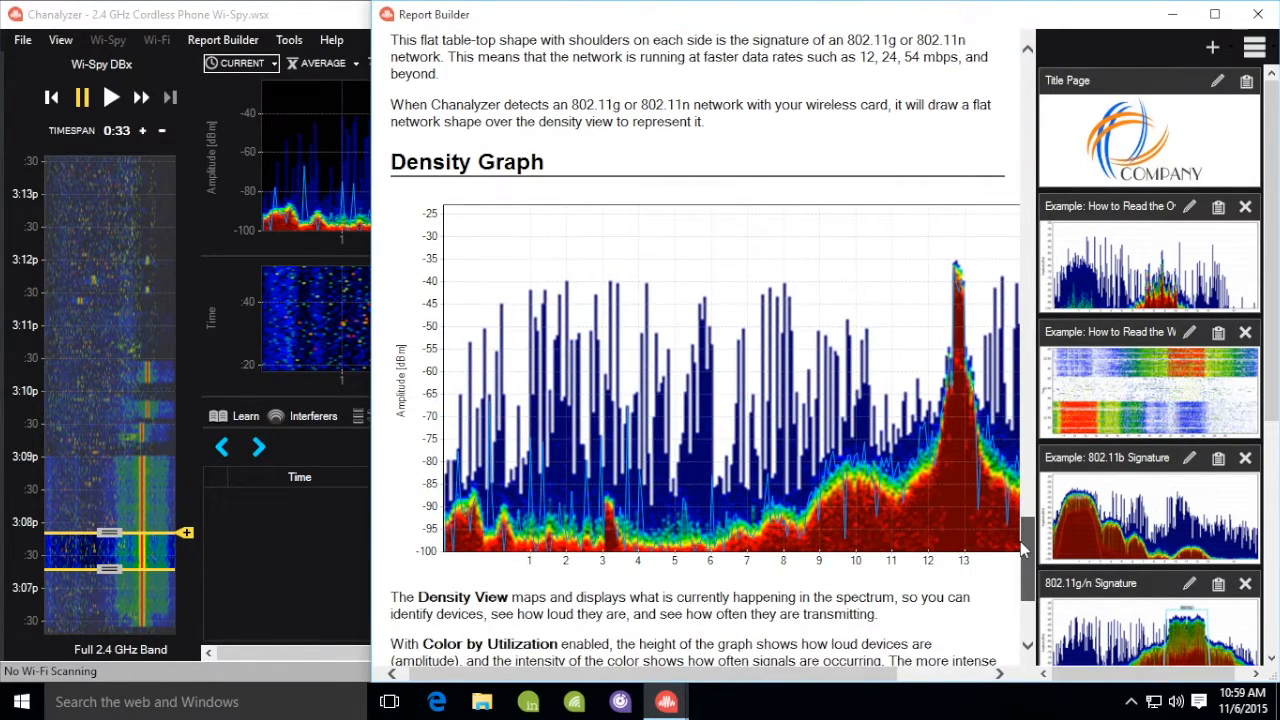